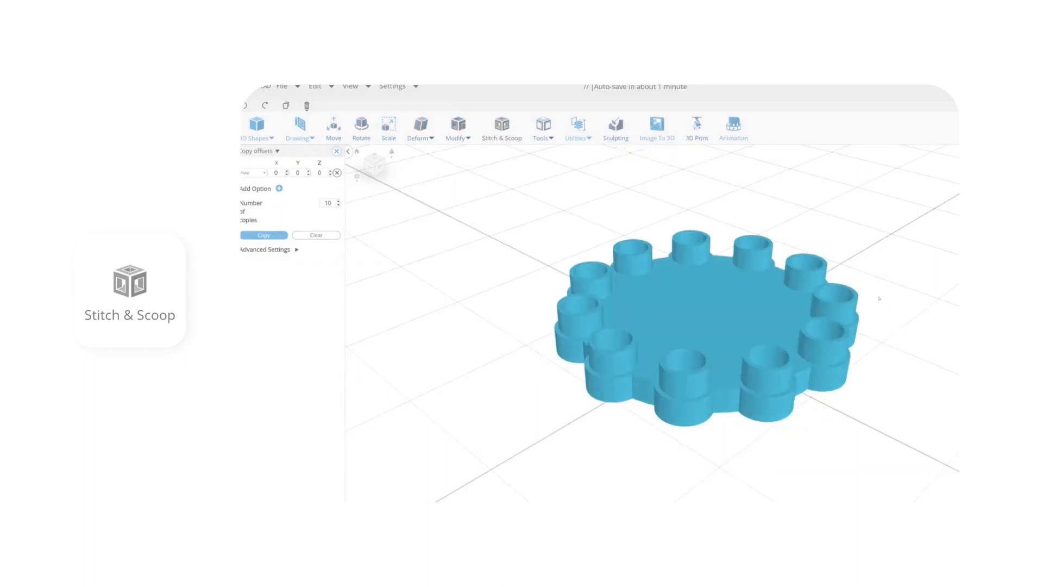
Close the Copy Offsets settings panel now that the circular cylinder copies are made
click(336, 152)
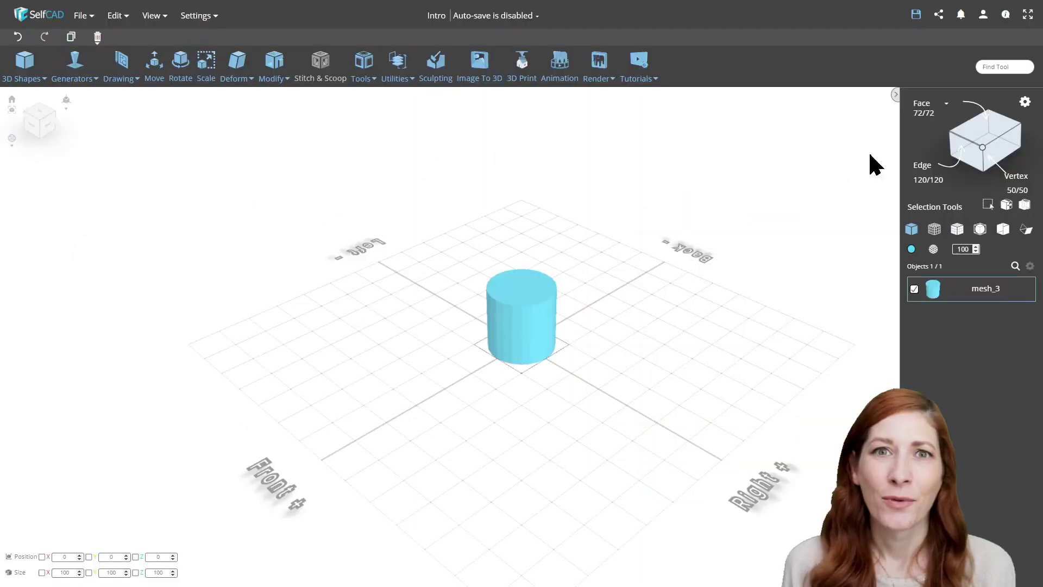
Delete the cylinder's top cap in Polygon selection, then start Modify > Add Thickness
click(928, 114)
click(502, 288)
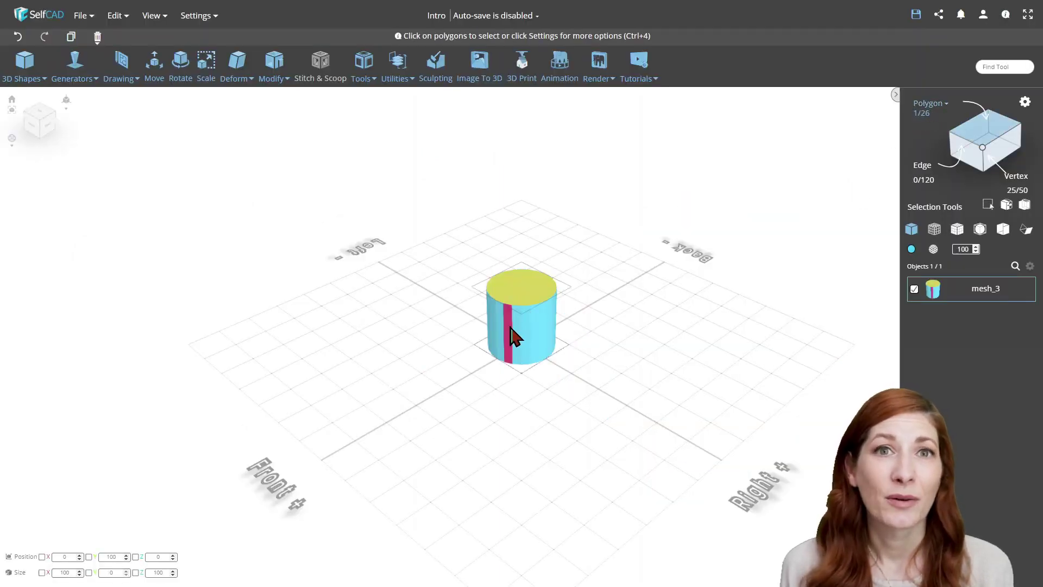
key(Delete)
click(511, 328)
click(274, 64)
click(293, 156)
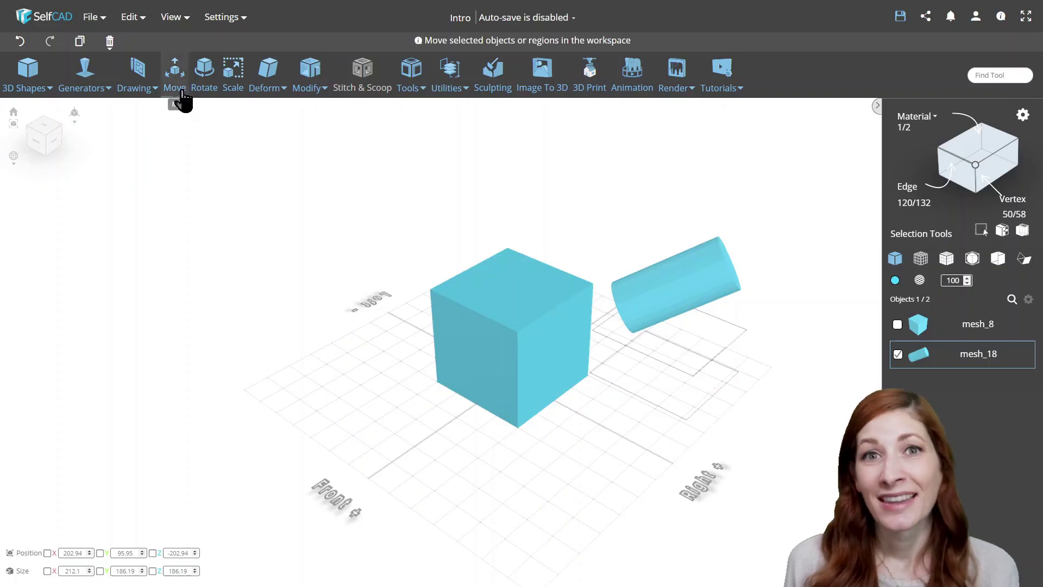
Slide the cylinder into the cube, colour it peach, and select the cube too
click(175, 76)
drag(660, 321, 581, 343)
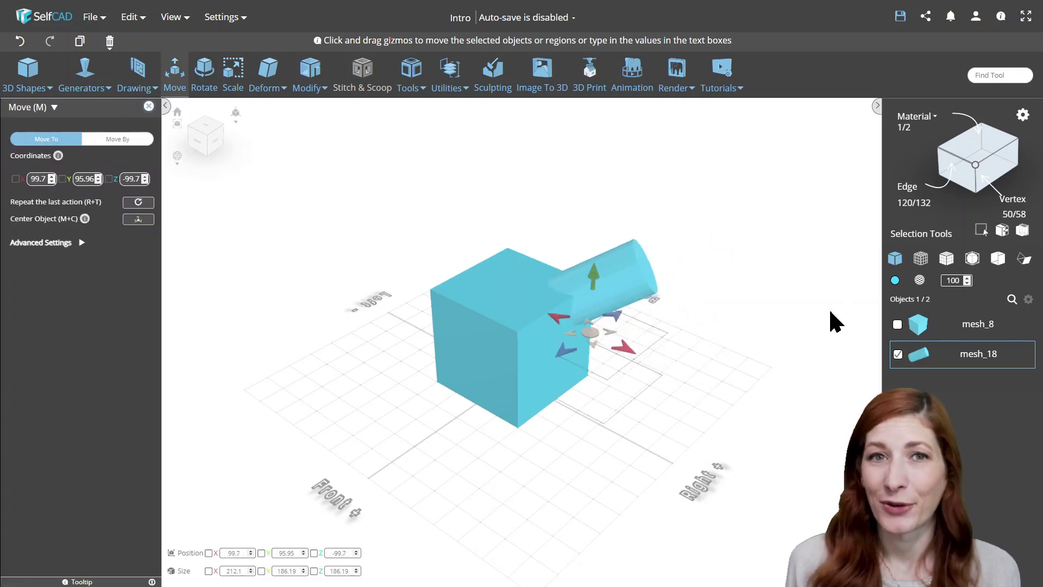
click(895, 280)
click(906, 337)
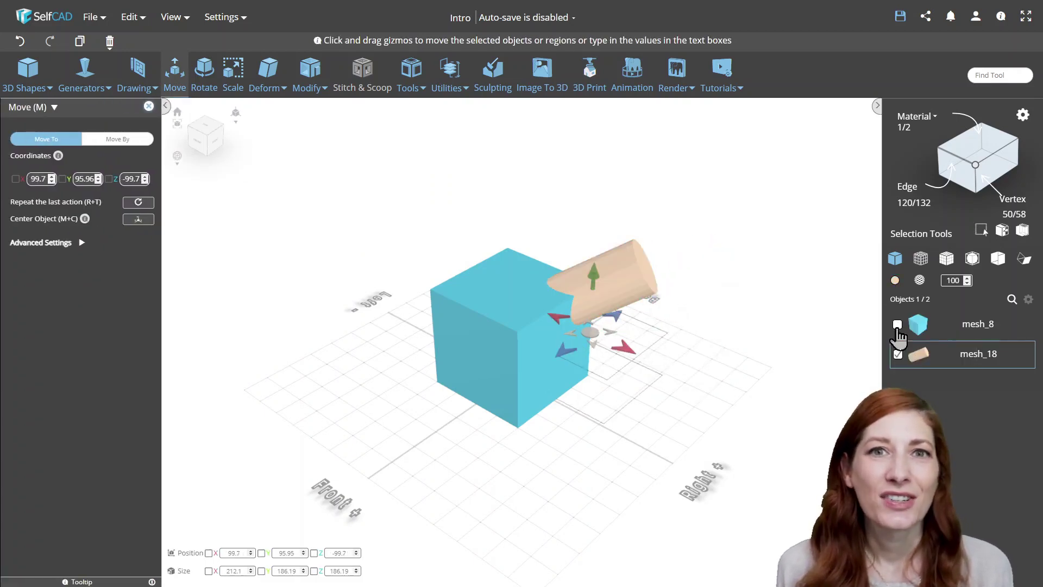
click(898, 325)
Subtract cylinder mesh_18 from the cube using Stitch & Scoop Difference
click(362, 76)
click(89, 145)
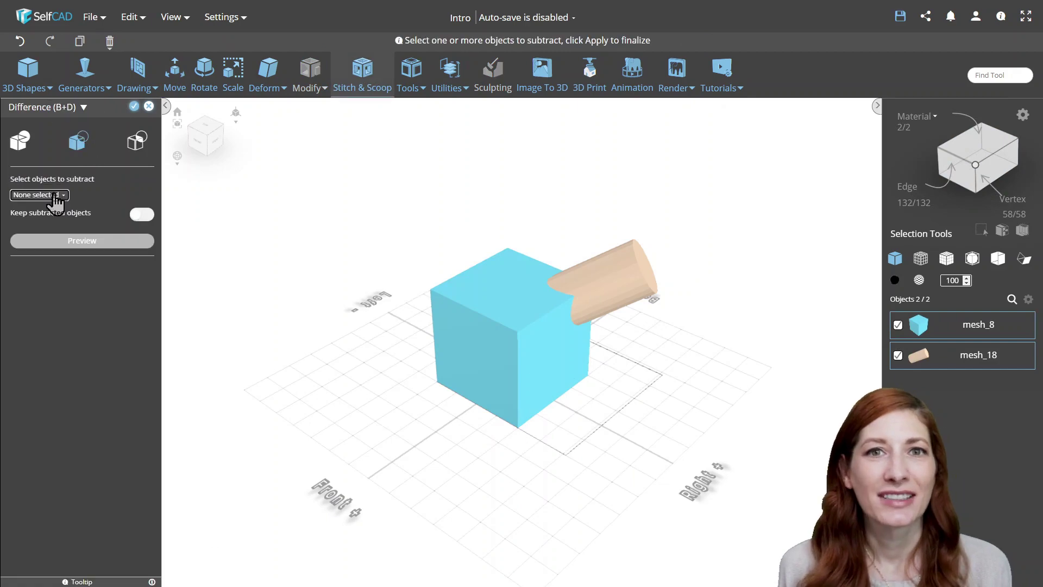
click(40, 194)
click(19, 211)
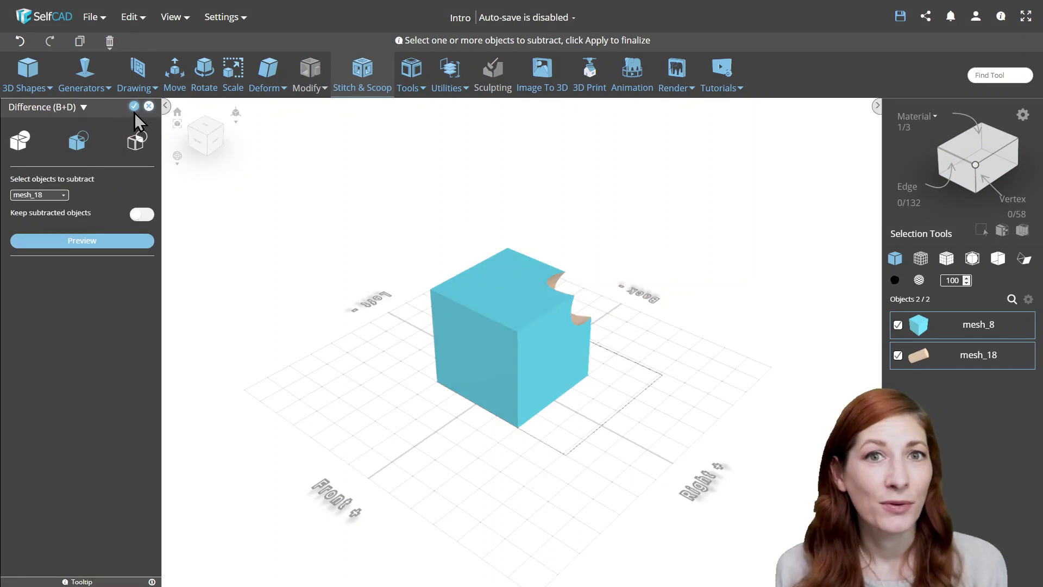
click(134, 107)
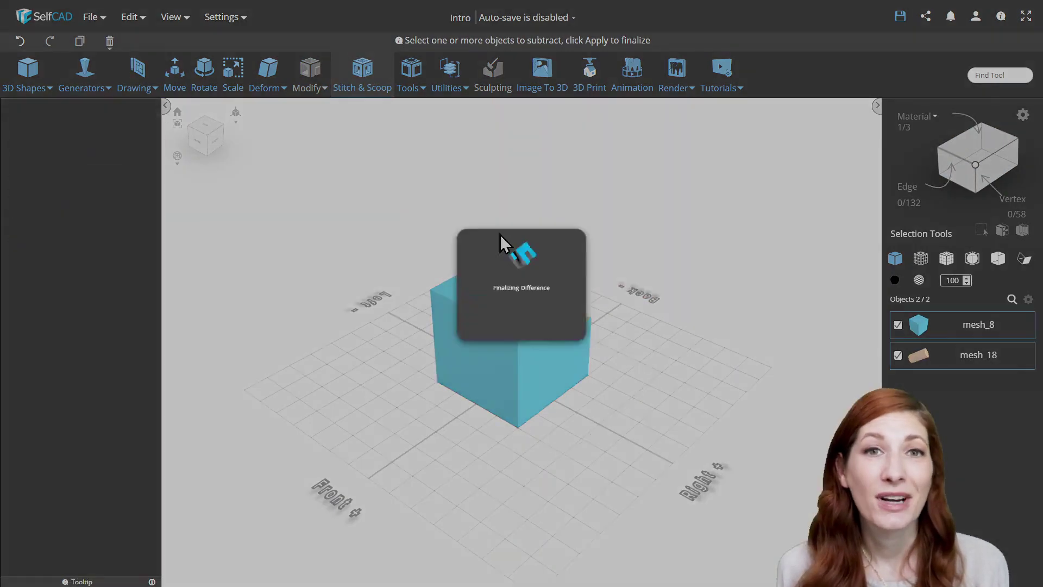
Delete the circular hole face and add wall thickness to the open cube
right_drag(650, 270, 463, 259)
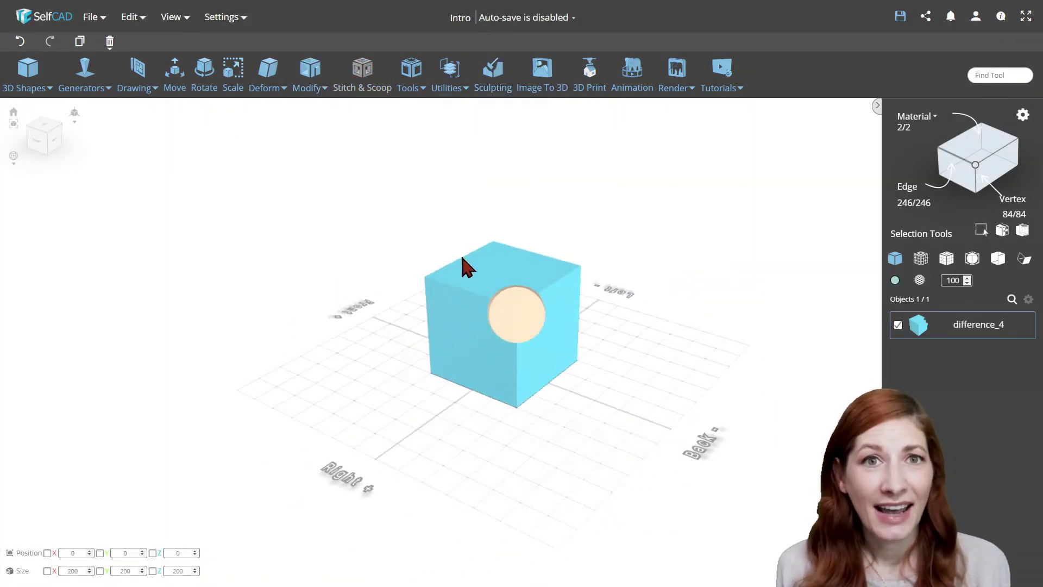
click(920, 119)
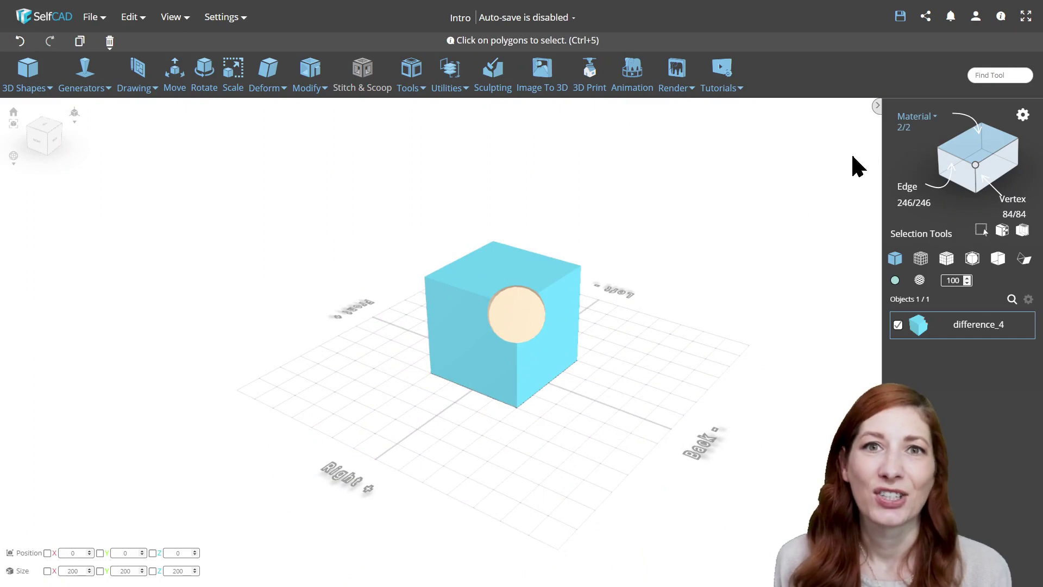
click(527, 332)
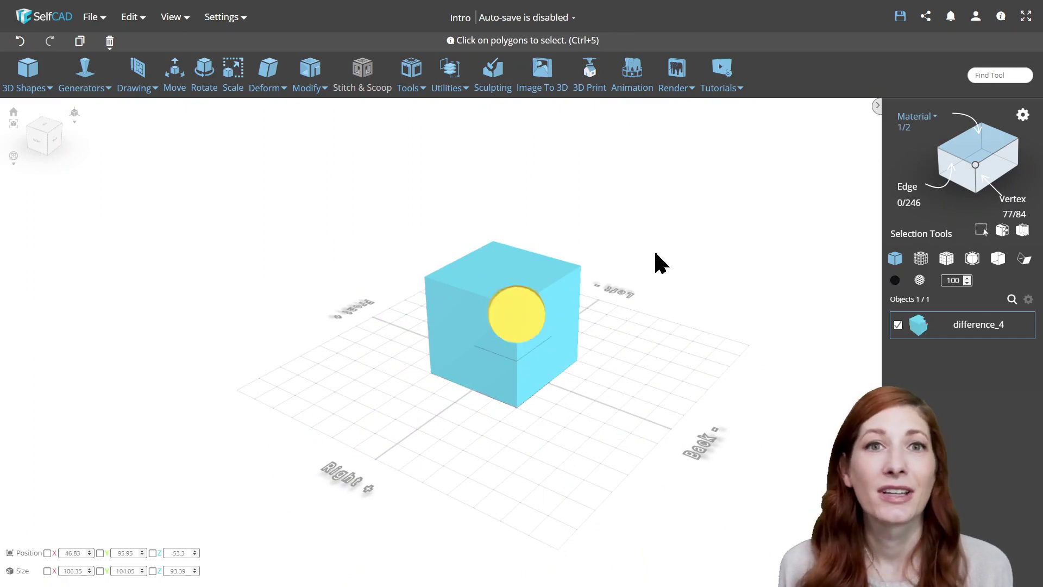
key(Delete)
key(Return)
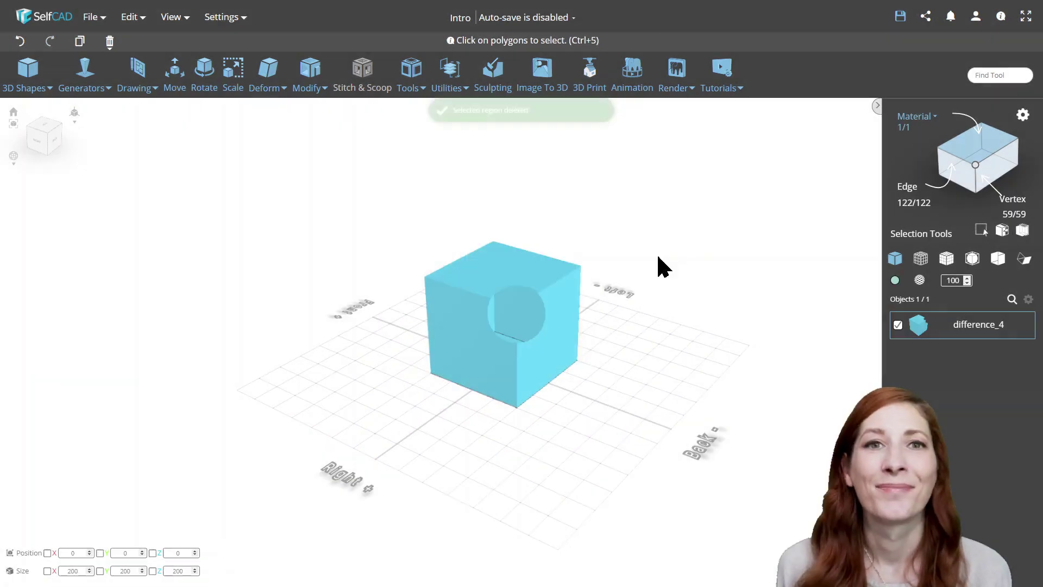
click(310, 70)
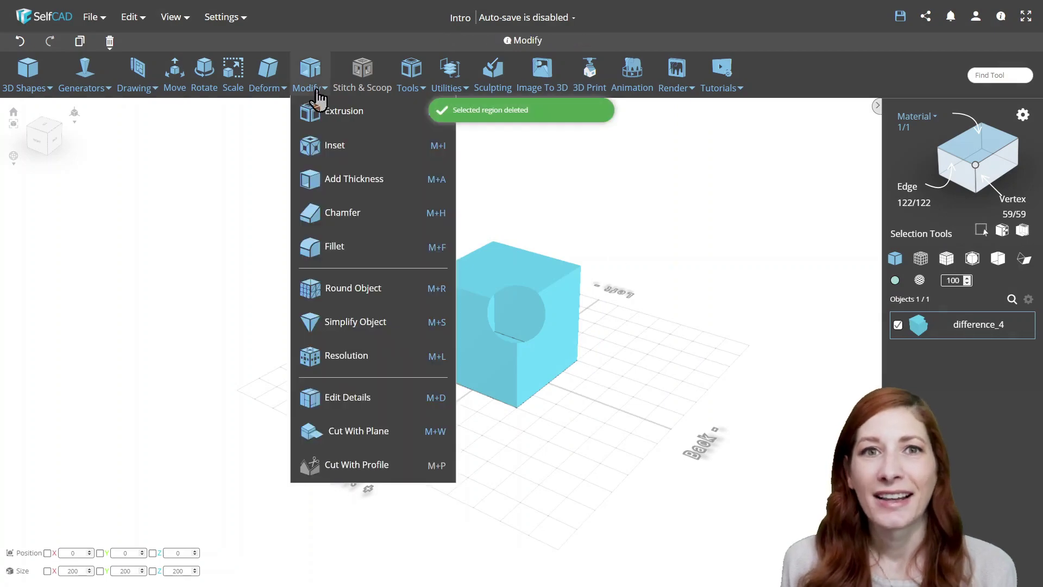
click(355, 178)
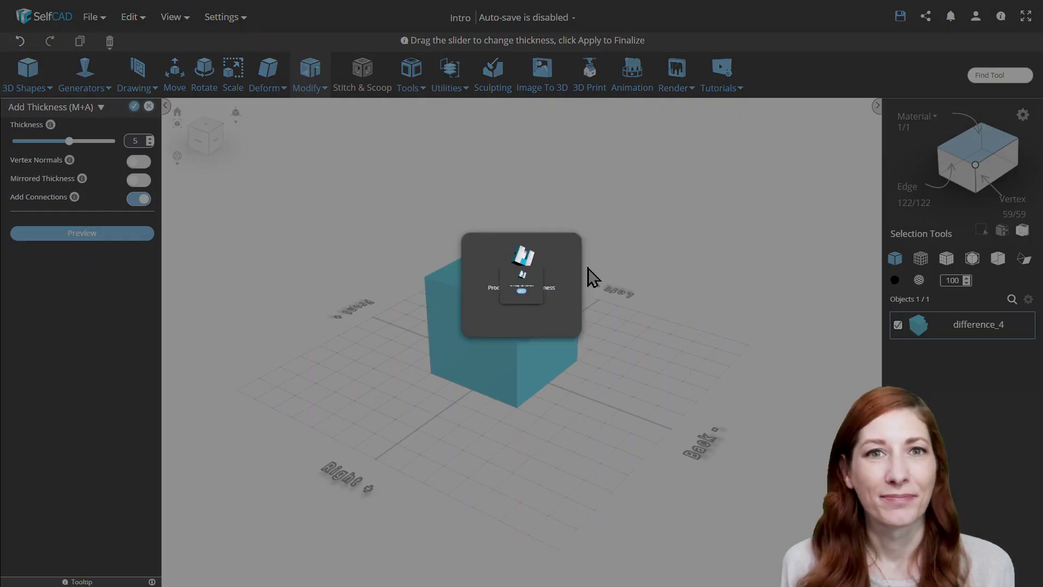
drag(680, 286, 754, 279)
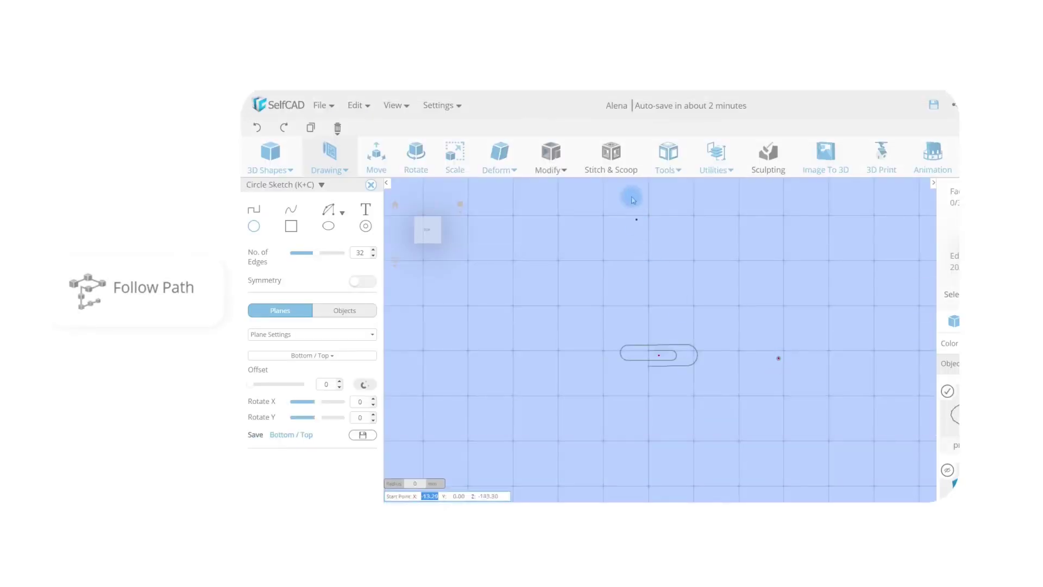
Preview a Tools > Follow Path sweep along the paperclip-shaped sketch
click(657, 173)
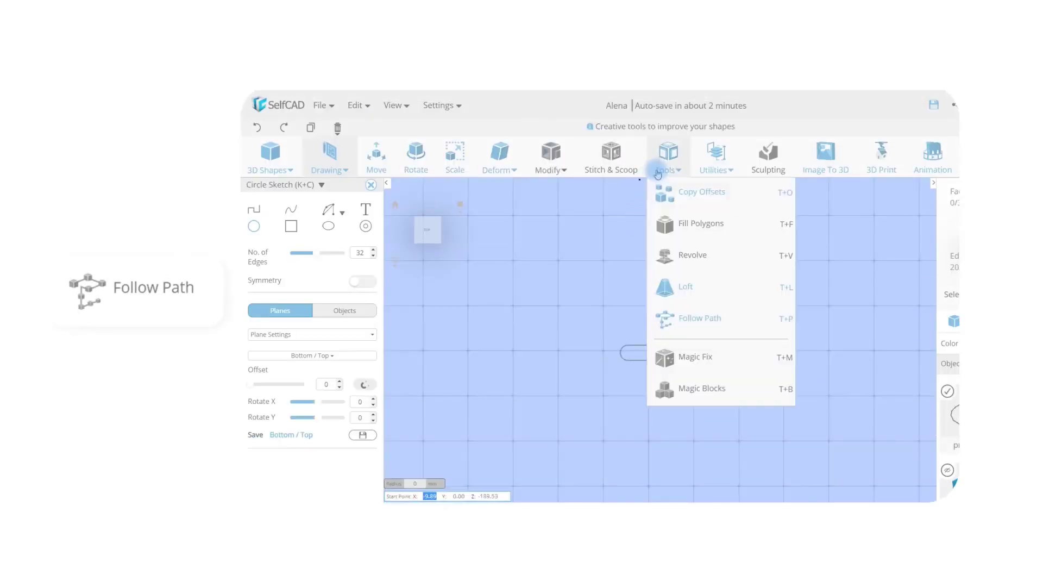
click(701, 319)
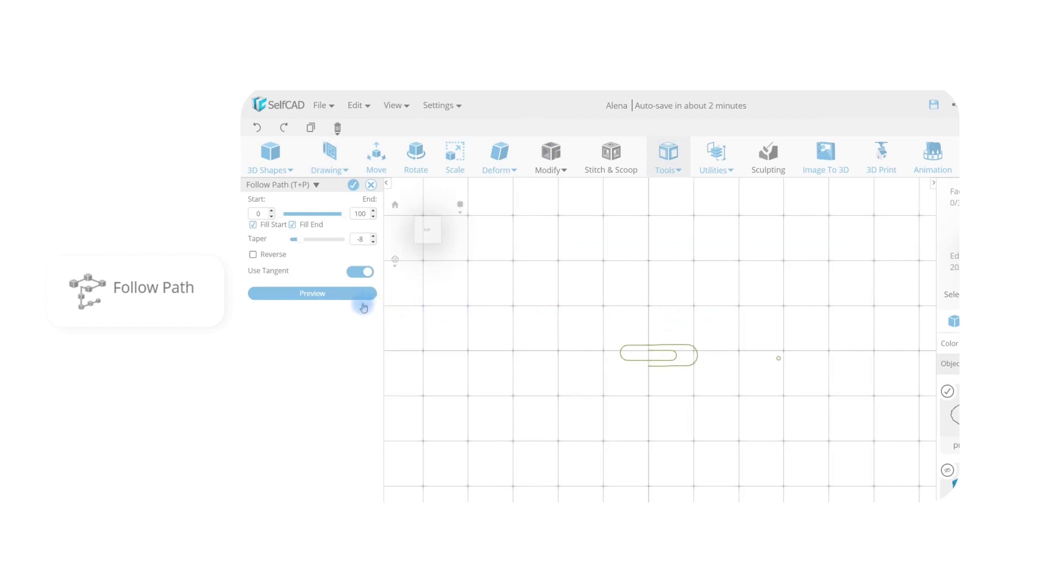
click(332, 295)
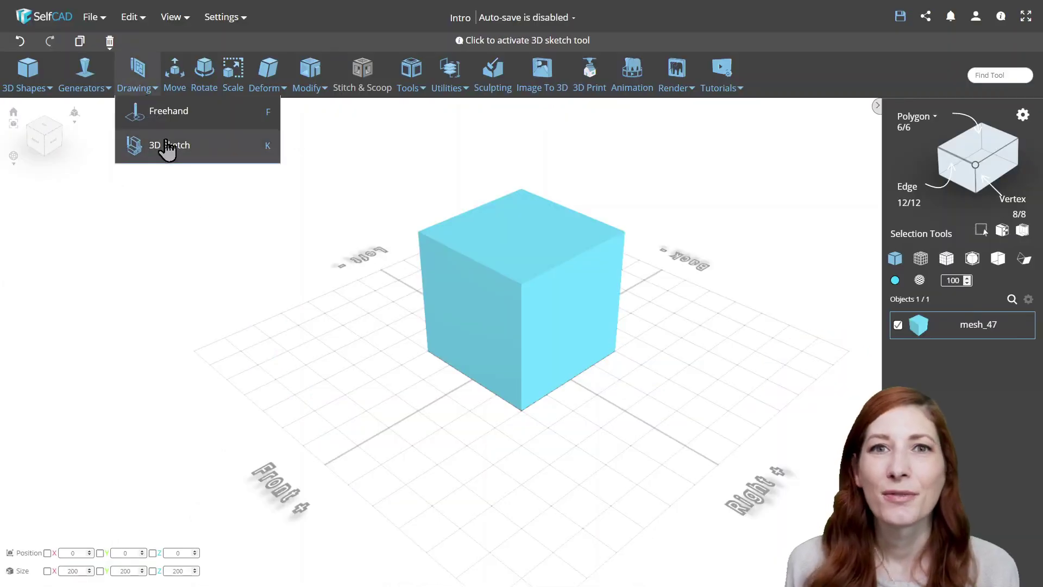
Sketch a zigzag line, profile_11, snapped around the cube's faces
click(167, 146)
click(119, 221)
click(455, 320)
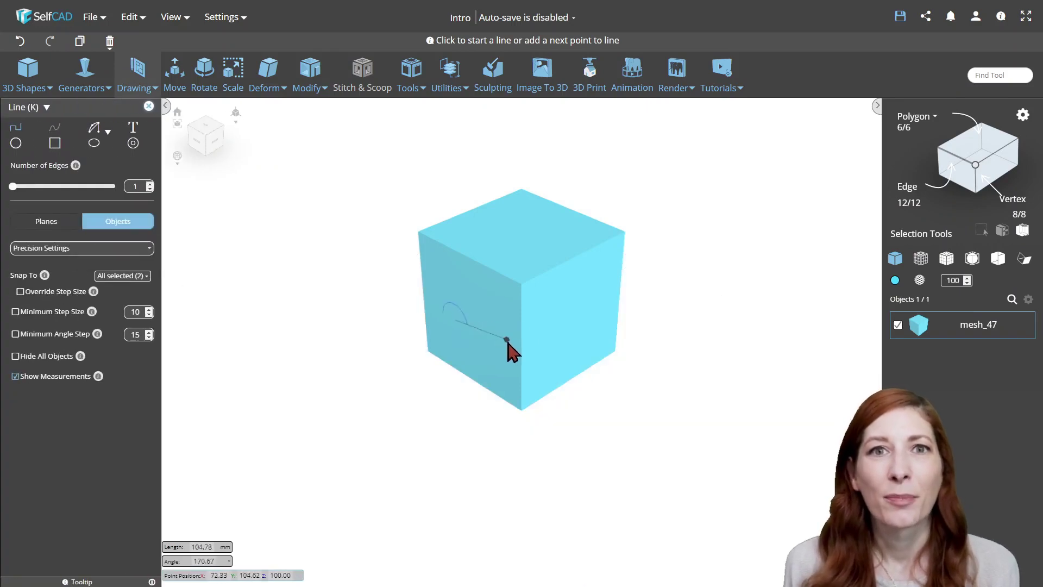
double_click(507, 340)
mouse_move(598, 328)
right_down()
mouse_move(575, 293)
mouse_move(545, 326)
mouse_move(540, 318)
mouse_move(569, 342)
right_up()
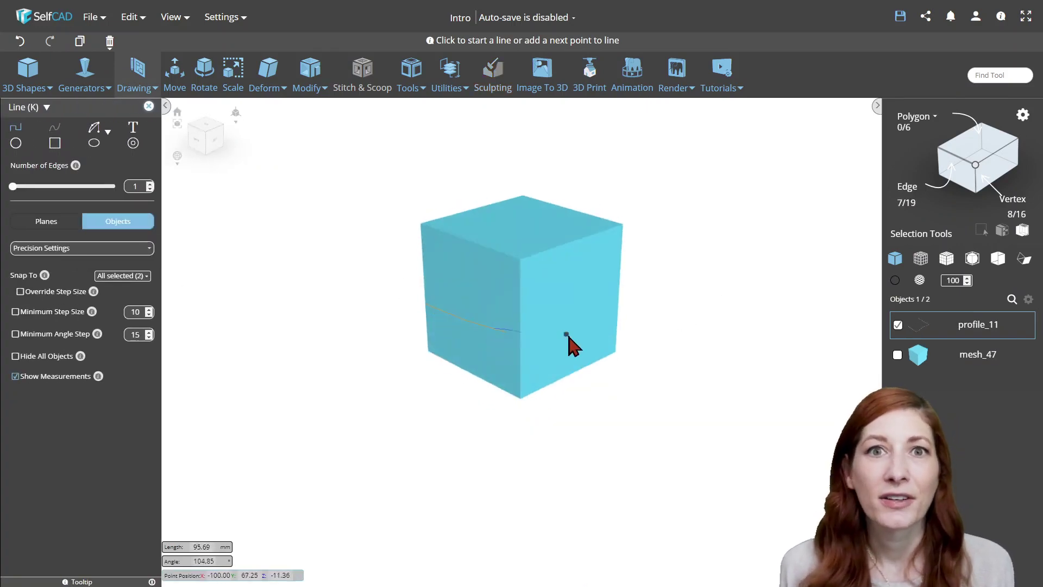
double_click(607, 314)
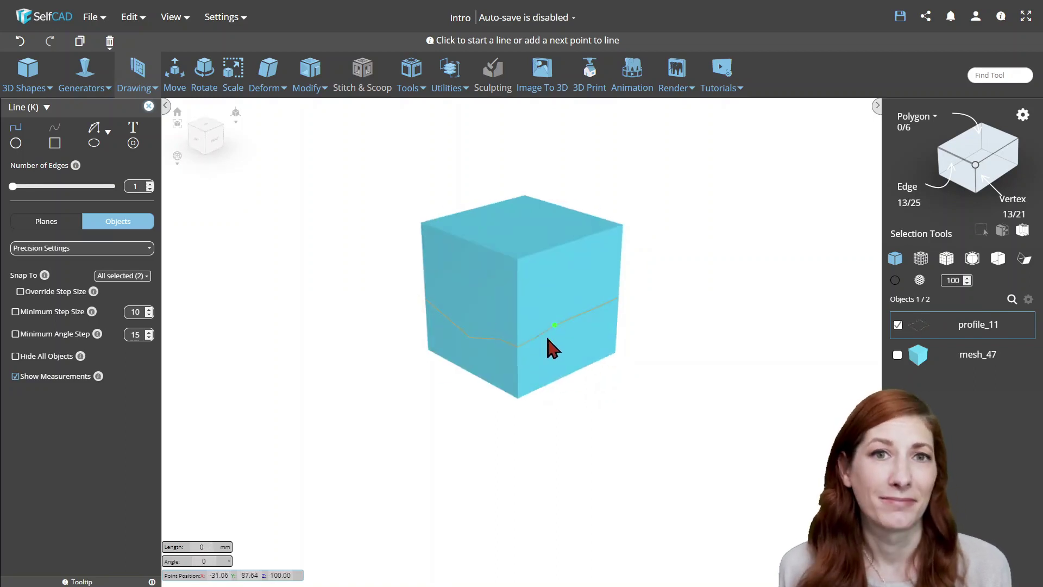
click(898, 325)
Draw a small circle and extrude it along profile_11 with Follow Path, creating mesh_49
click(62, 223)
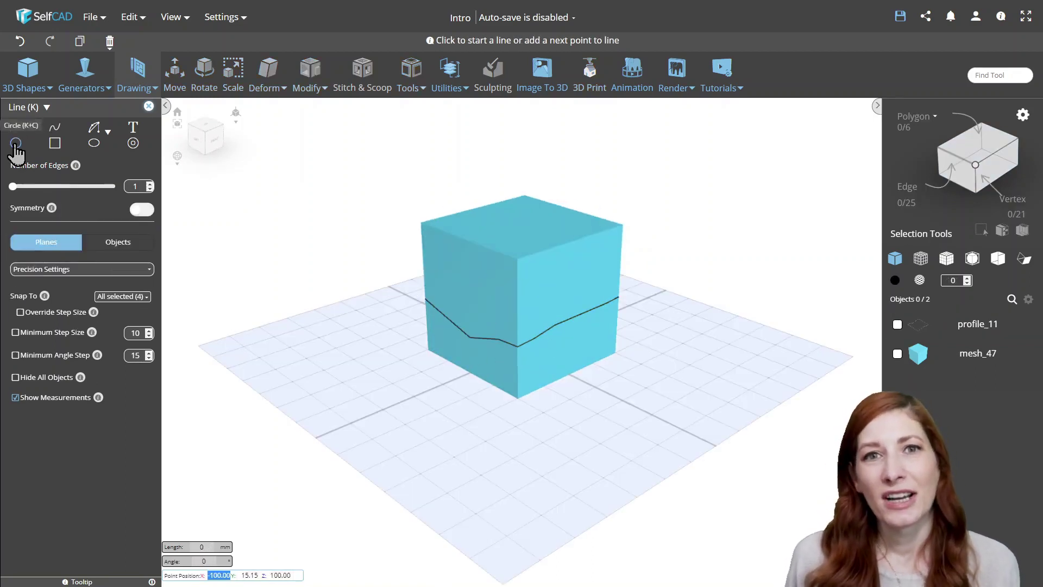
click(15, 143)
click(566, 407)
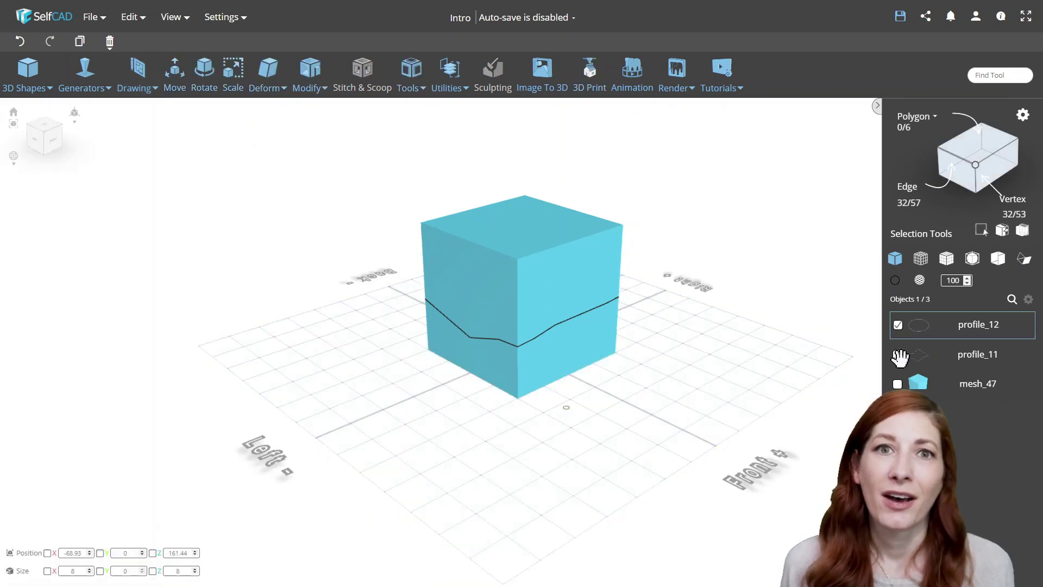
click(898, 355)
click(411, 76)
click(472, 250)
click(139, 126)
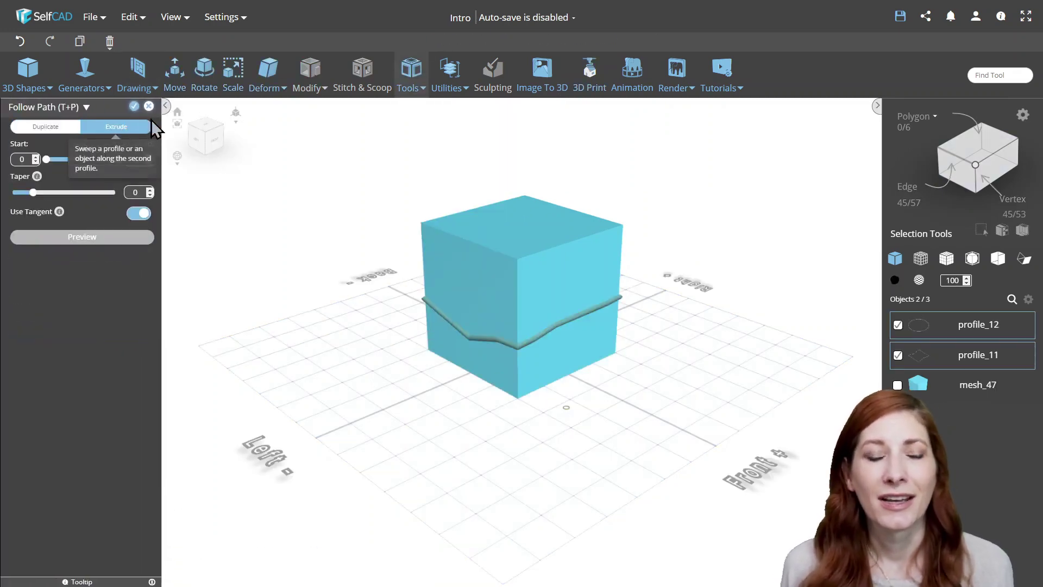
click(134, 106)
Colour the swept band black and subtract mesh_49 from cube mesh_47
click(895, 279)
click(947, 346)
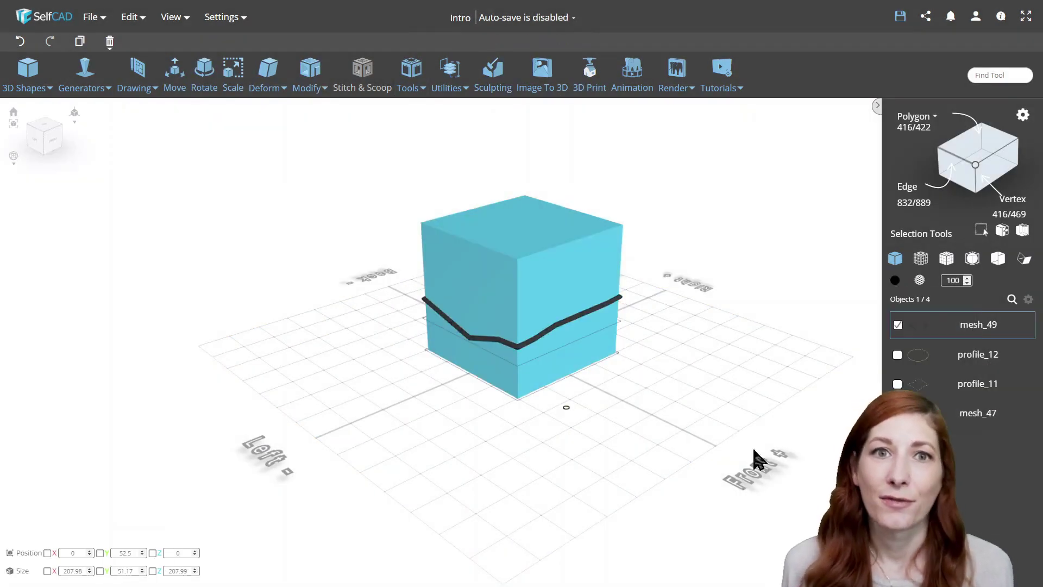
drag(758, 459, 599, 389)
click(593, 375)
click(363, 71)
click(78, 140)
click(49, 194)
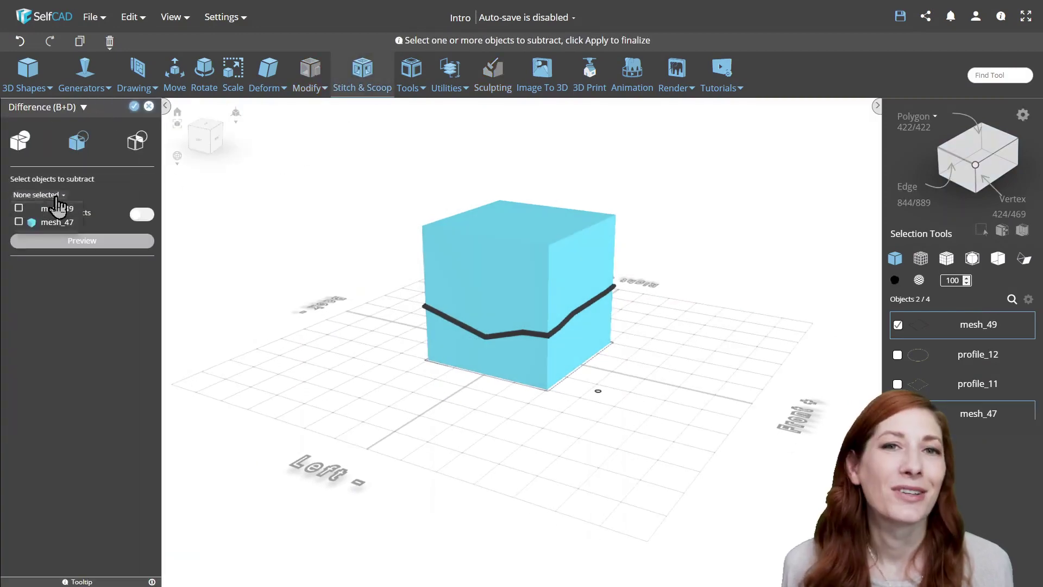
click(58, 208)
click(134, 106)
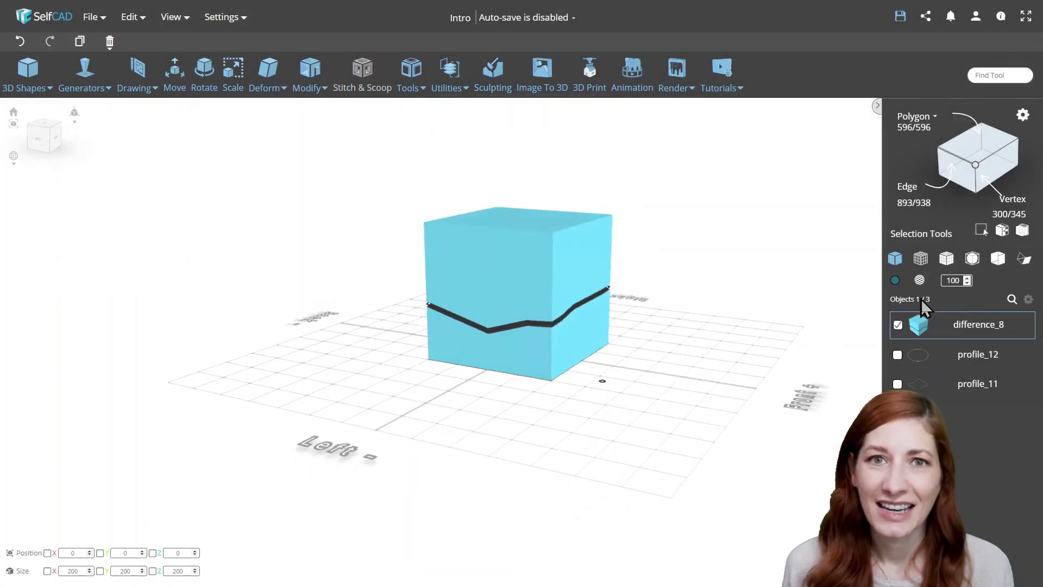
Hide the profile objects and delete the black band region selected by material
click(1028, 299)
click(1011, 359)
click(917, 116)
click(881, 181)
click(543, 326)
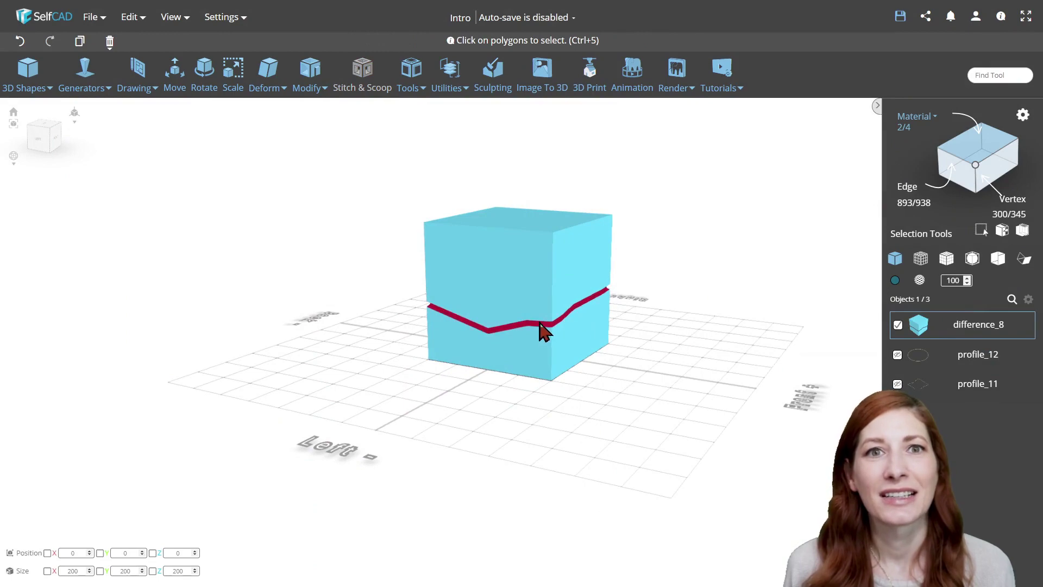
key(Delete)
key(Return)
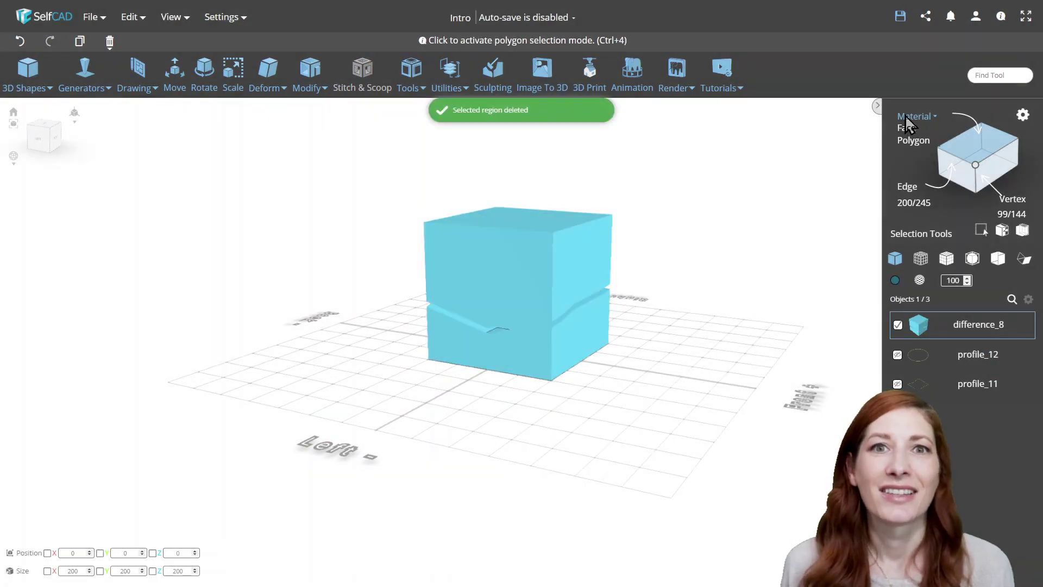
Delete the box's upper faces using polygon selection tolerance 3, then start Add Thickness
click(914, 141)
click(1023, 115)
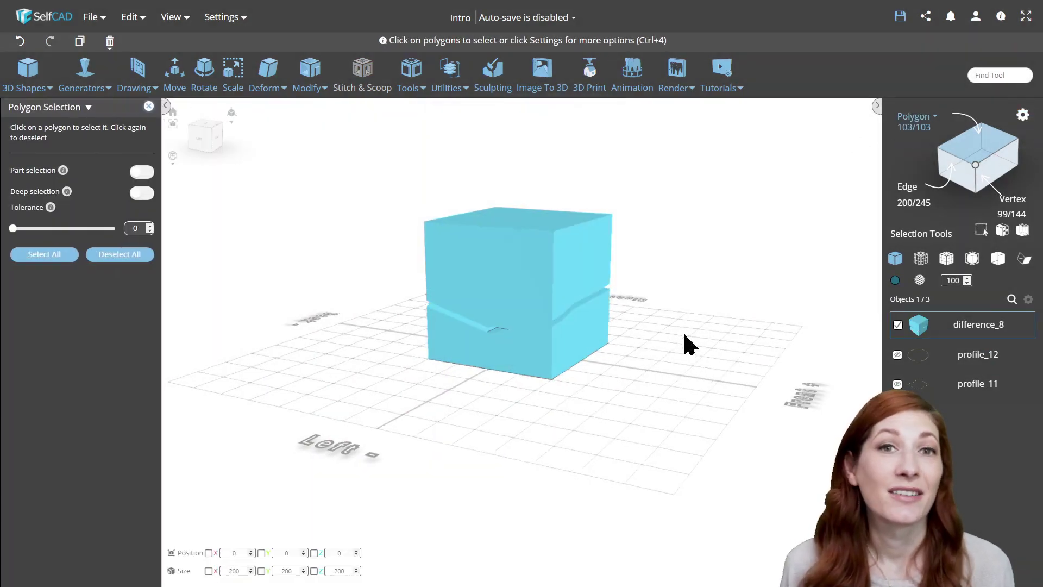
click(40, 230)
click(488, 250)
right_drag(687, 217, 625, 220)
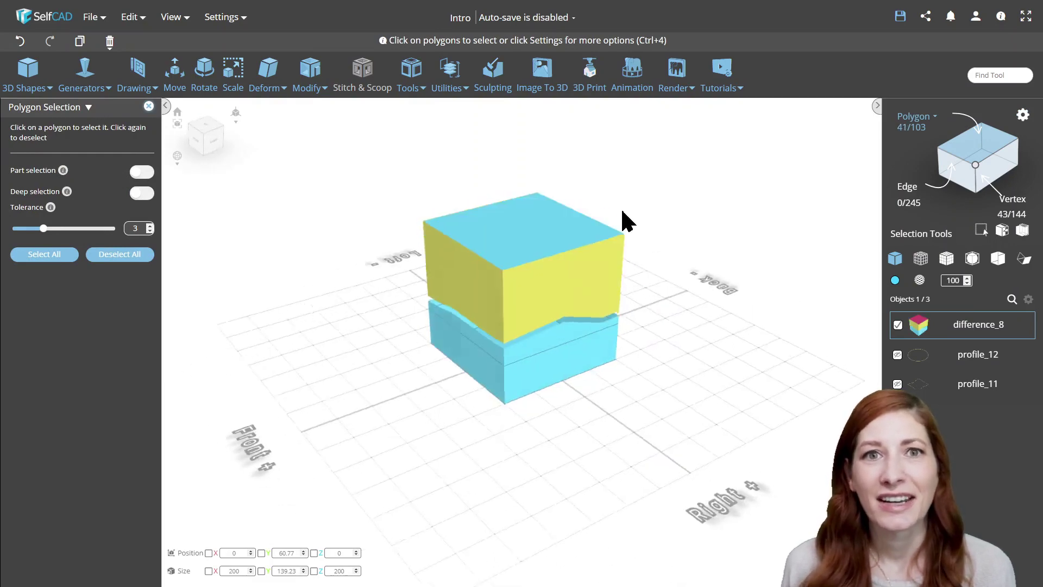
click(604, 234)
right_drag(557, 289, 470, 340)
key(Delete)
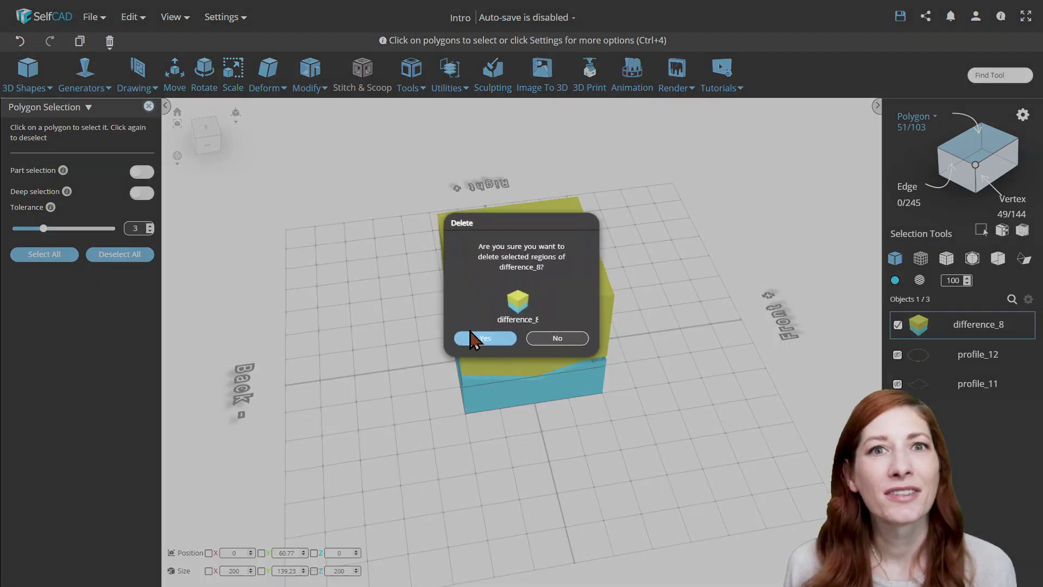
click(471, 336)
click(310, 73)
click(349, 179)
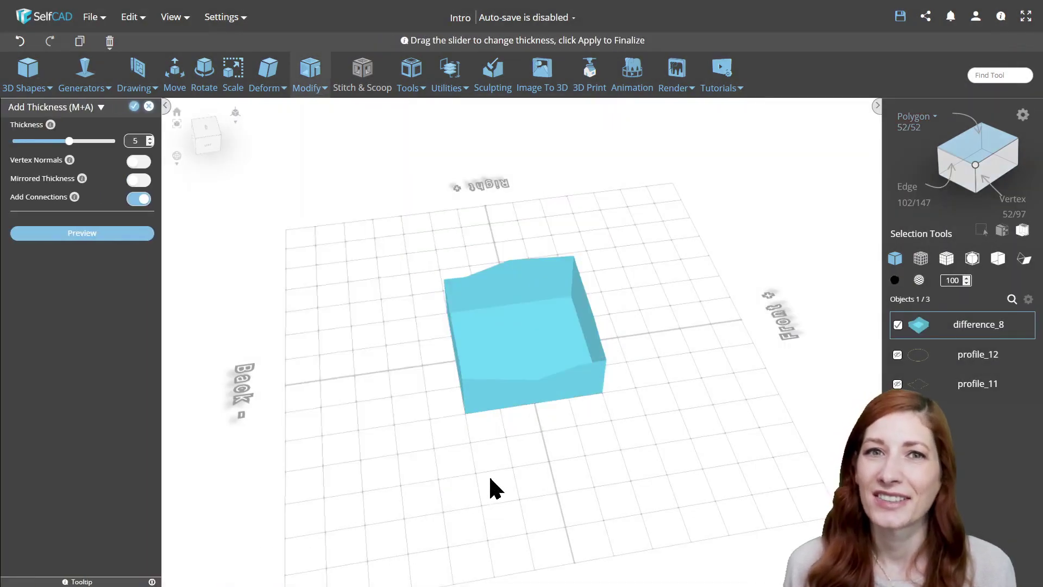
Apply the wall thickness to the wavy-rimmed open box
click(140, 234)
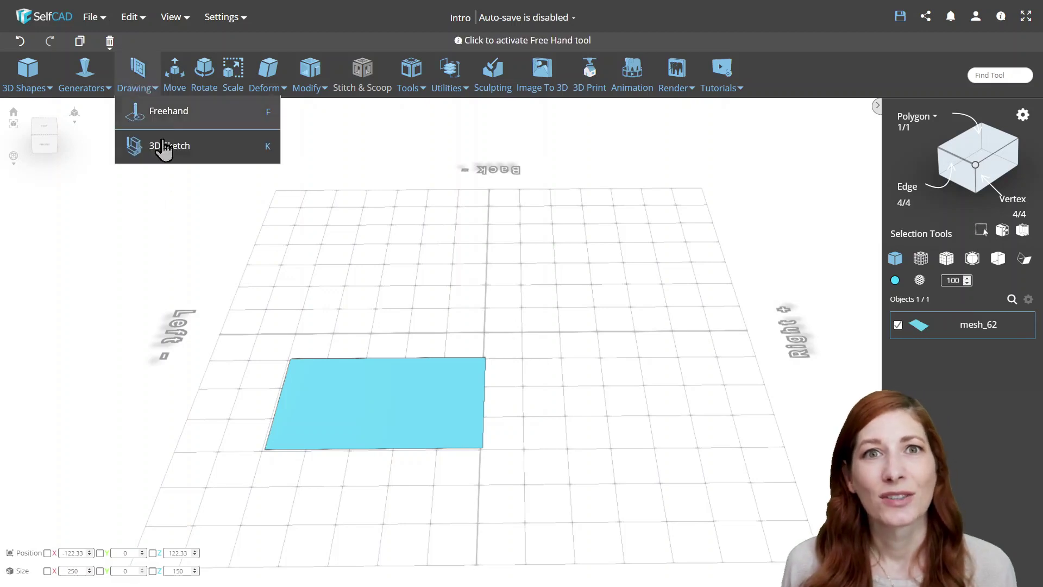
Draw a donut-shaped 3D sketch, profile_14, on the grid
click(158, 147)
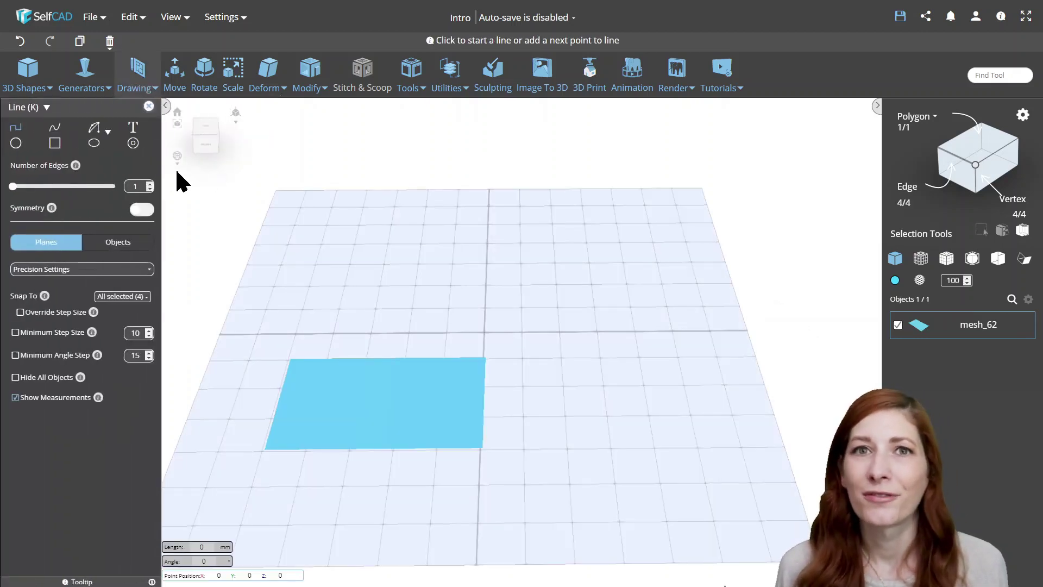
click(133, 143)
click(603, 387)
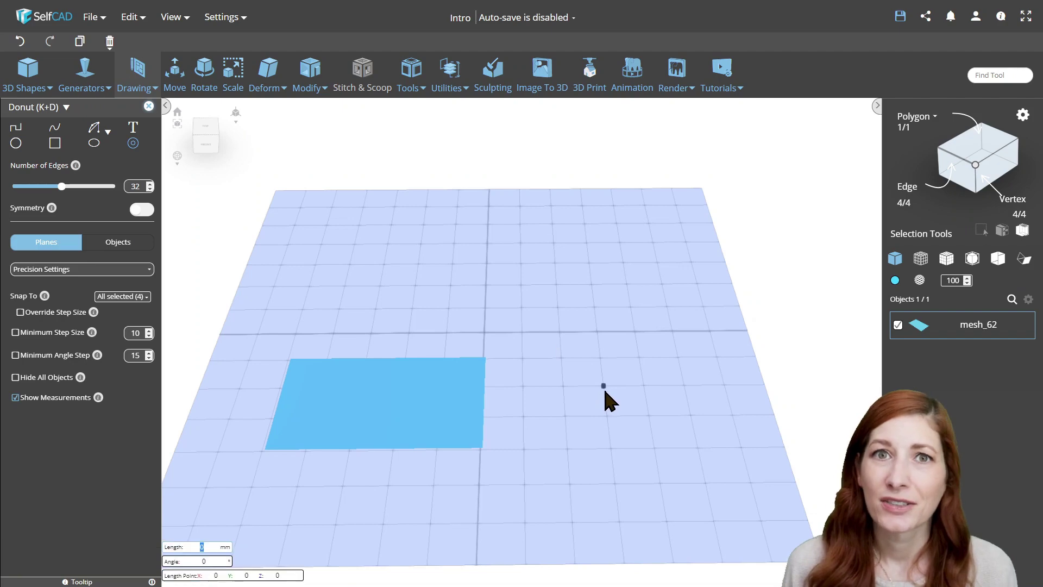
click(607, 416)
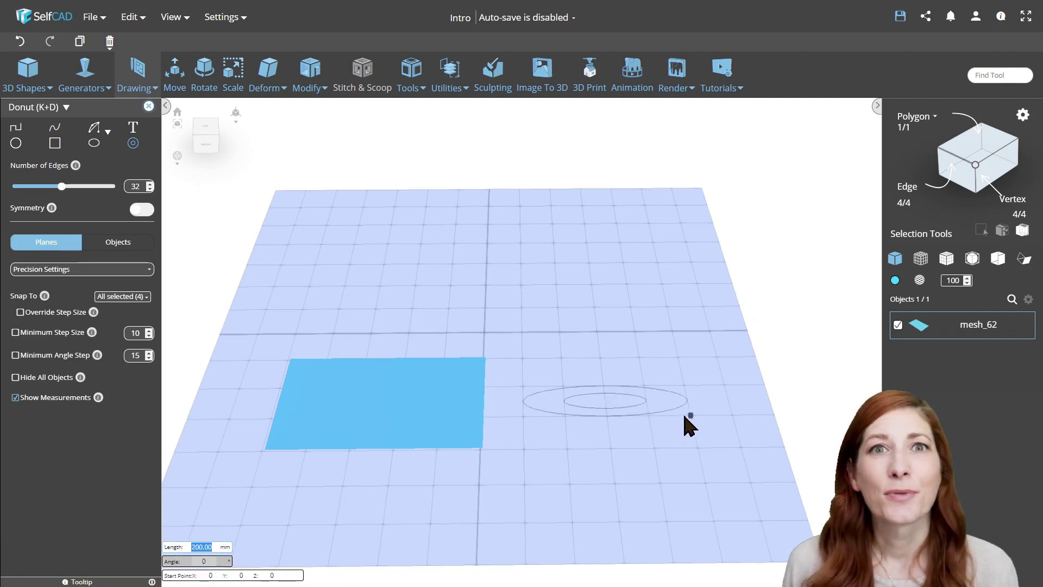
click(683, 414)
click(148, 107)
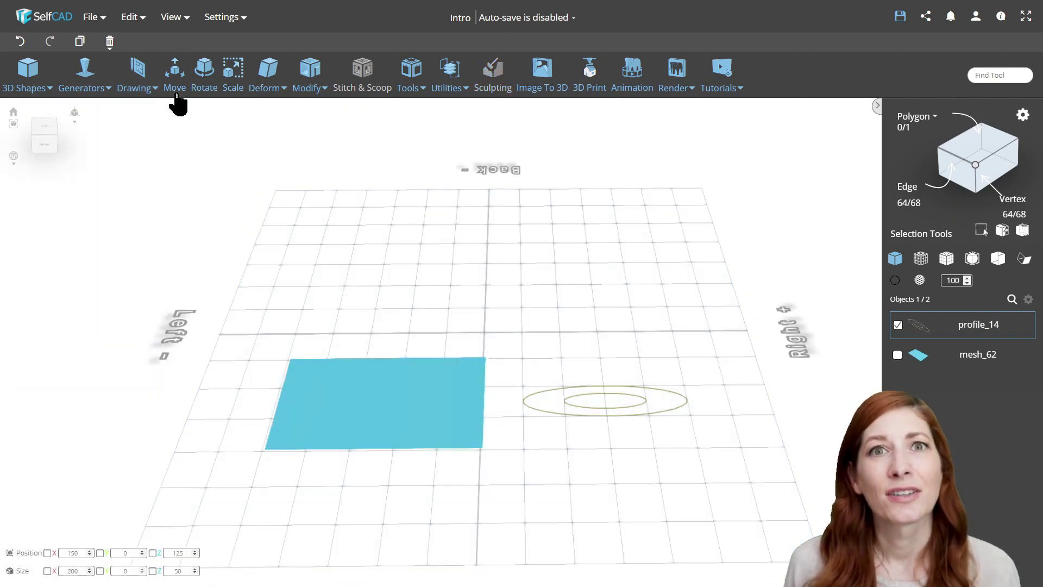
Move the donut onto the blue plane and select both objects
click(174, 70)
drag(485, 413, 358, 415)
click(149, 107)
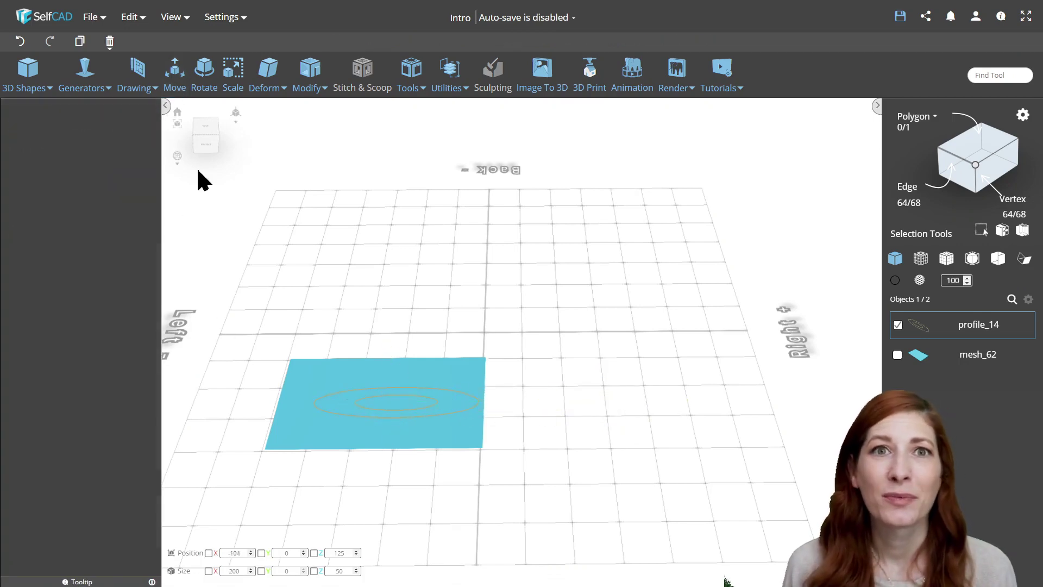
shift+click(310, 372)
click(311, 87)
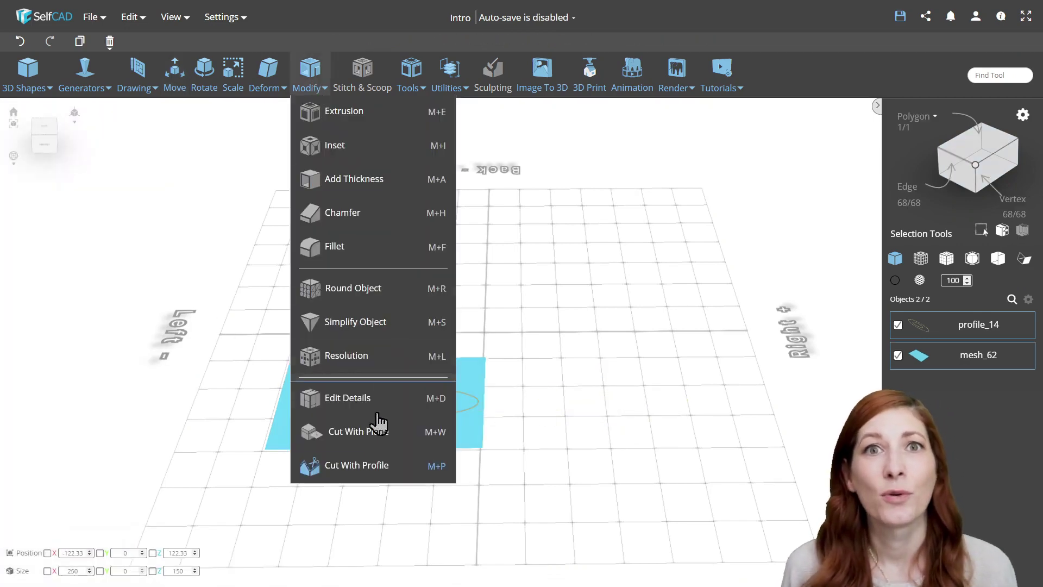
Cut the donut rings into the plane, isolate it, and show Solid + Wireframe
click(326, 465)
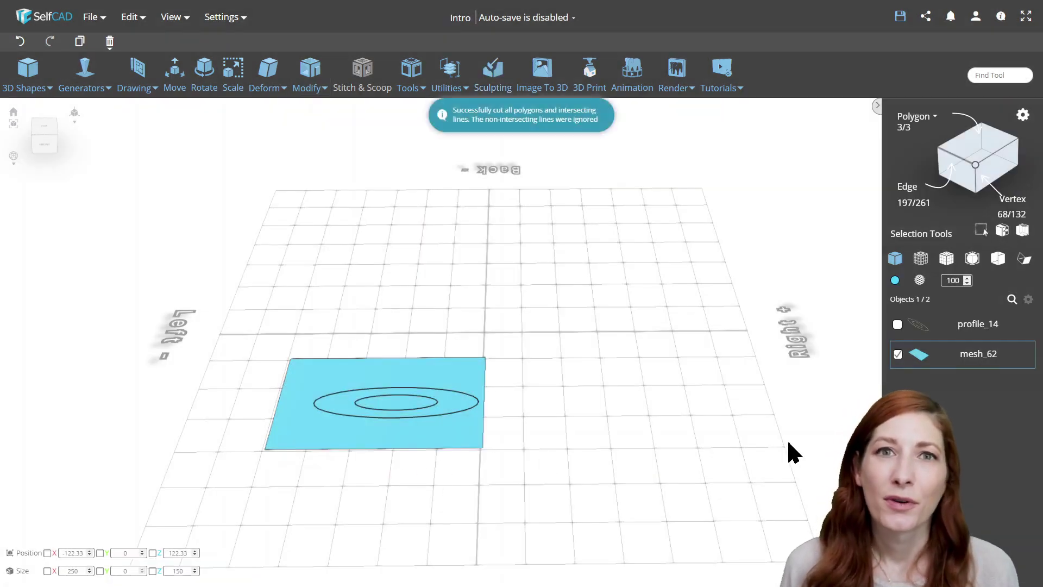
click(1028, 298)
click(1010, 367)
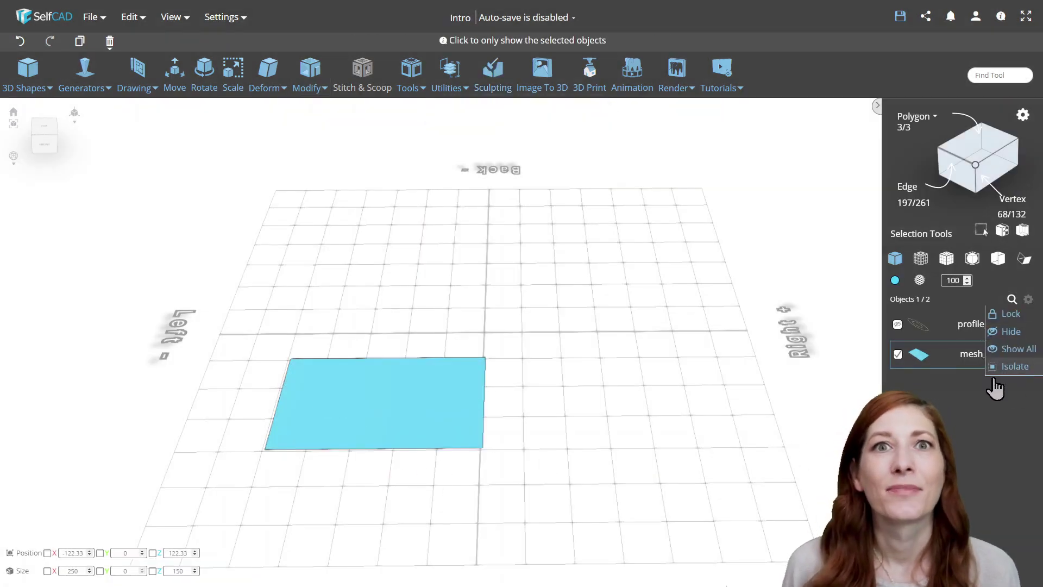
scroll(413, 424, up, 5)
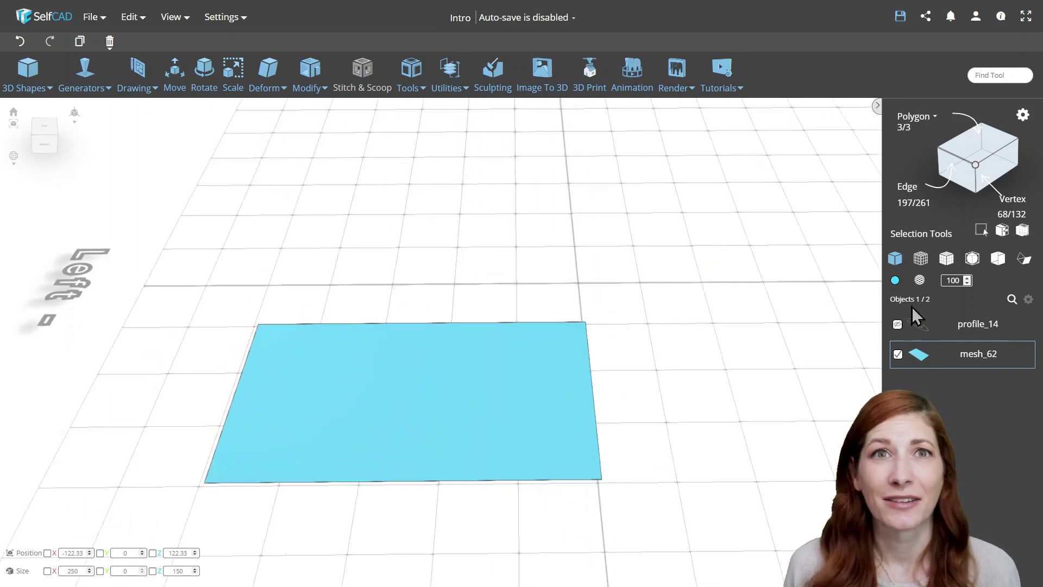
click(946, 261)
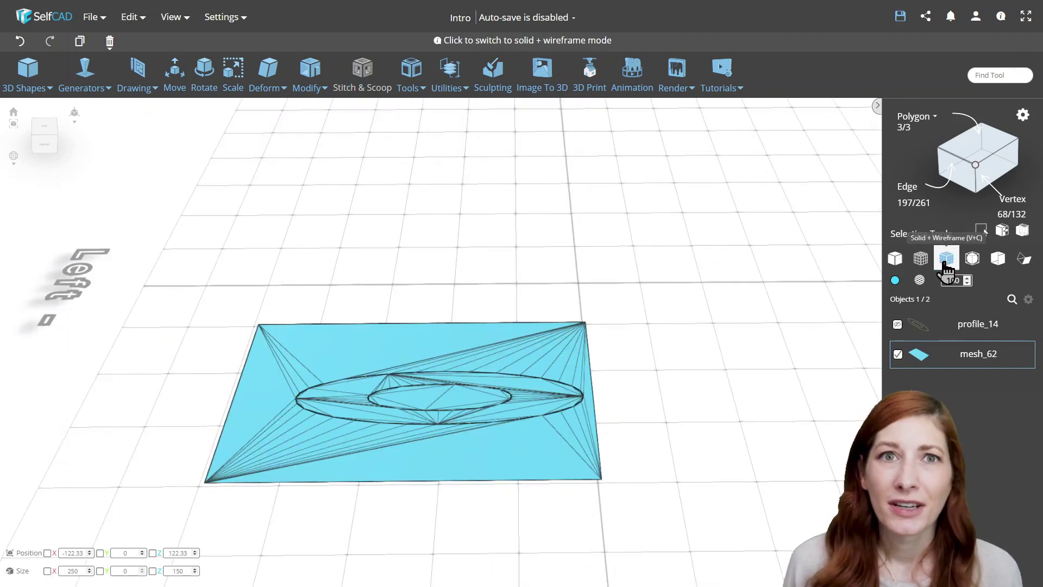
Pick the plane's outer and ring regions using Polygon selection with Part selection on
click(1023, 115)
click(142, 171)
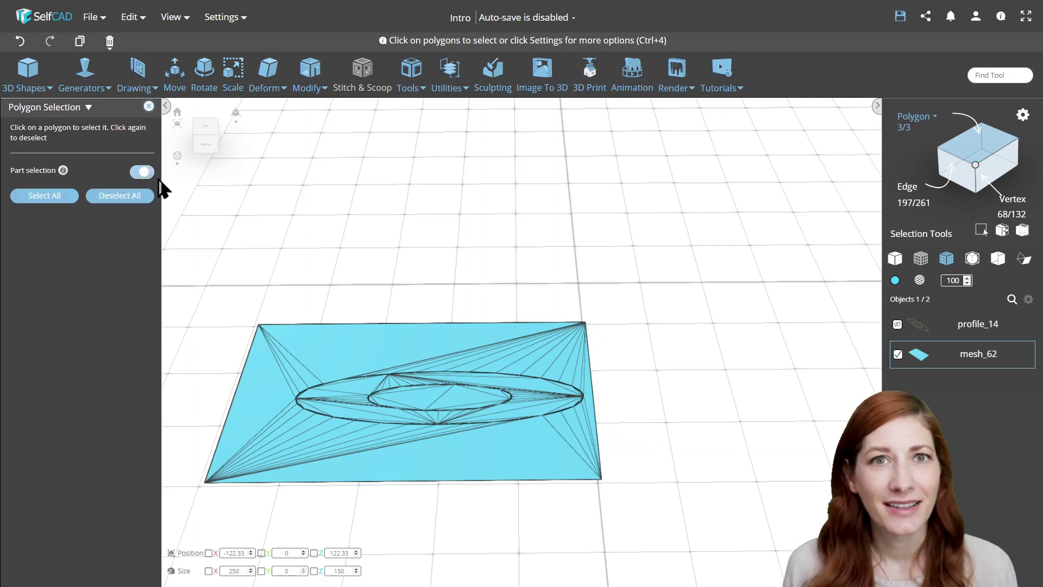
click(347, 380)
click(350, 389)
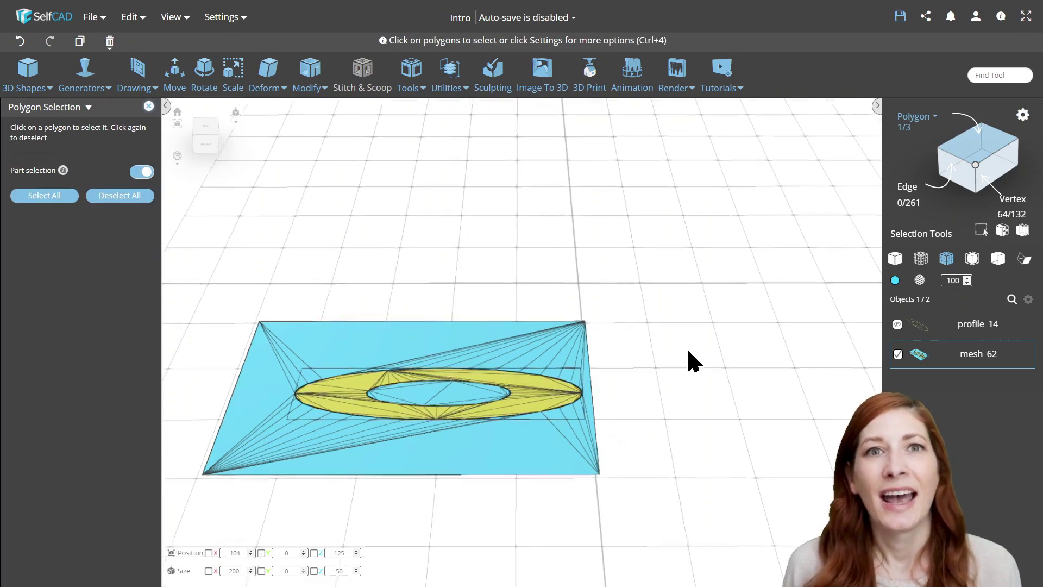
drag(689, 338, 690, 347)
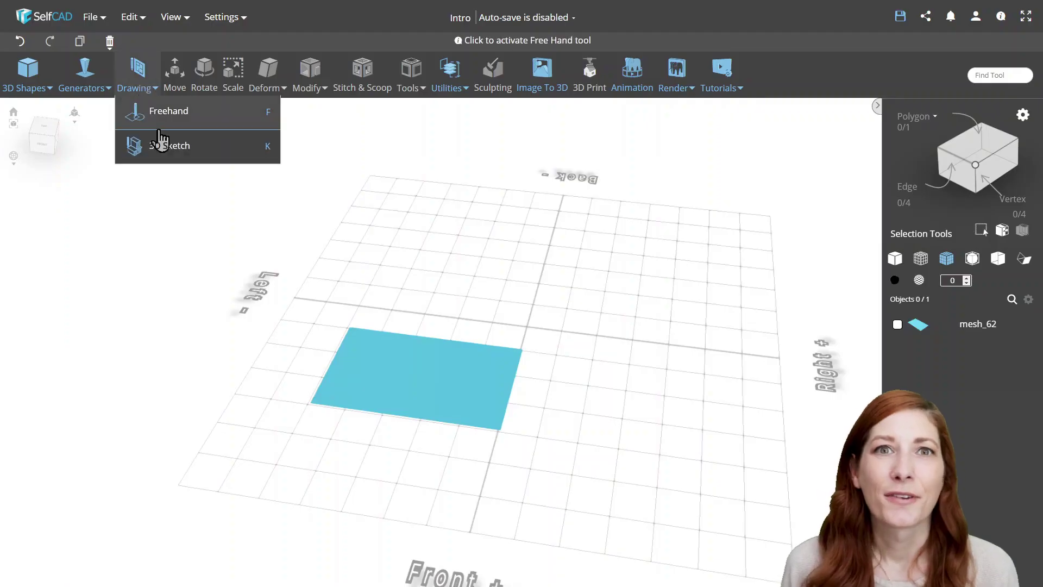
Sketch a five-point open polyline, profile_16, on the plane
click(168, 149)
click(392, 353)
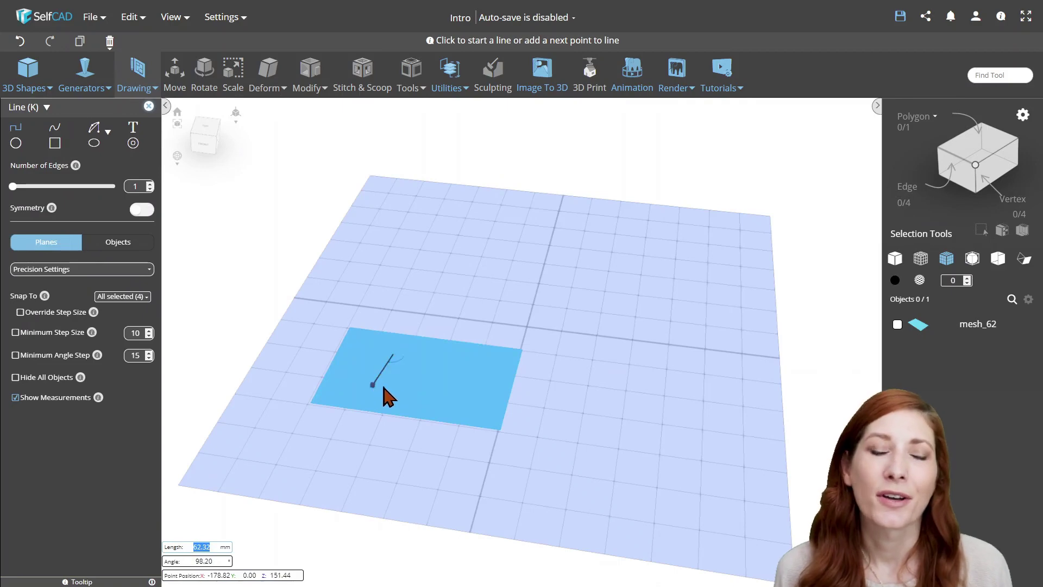
click(372, 385)
click(414, 397)
click(424, 369)
click(404, 360)
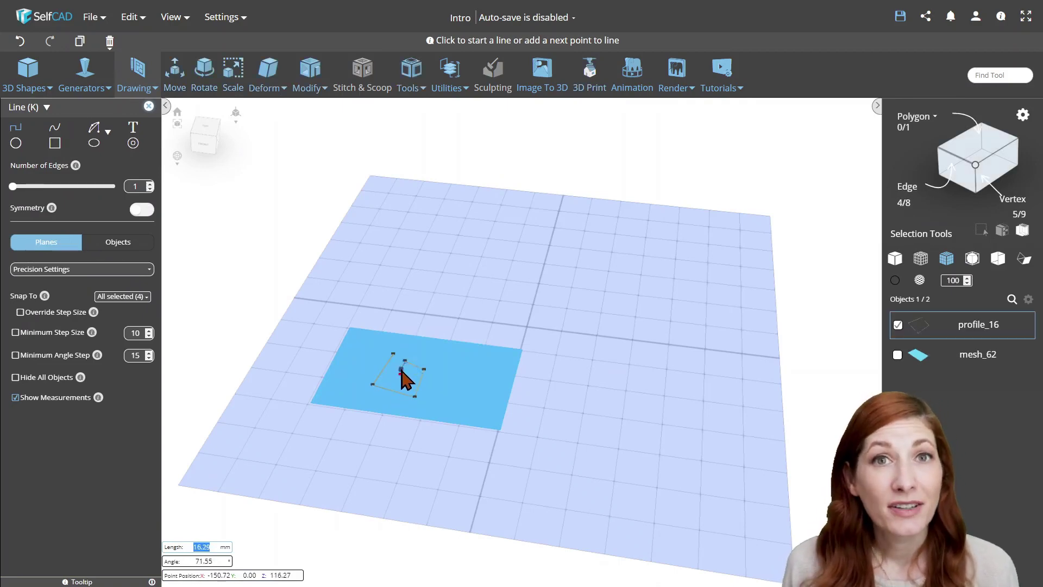
key(Escape)
click(149, 106)
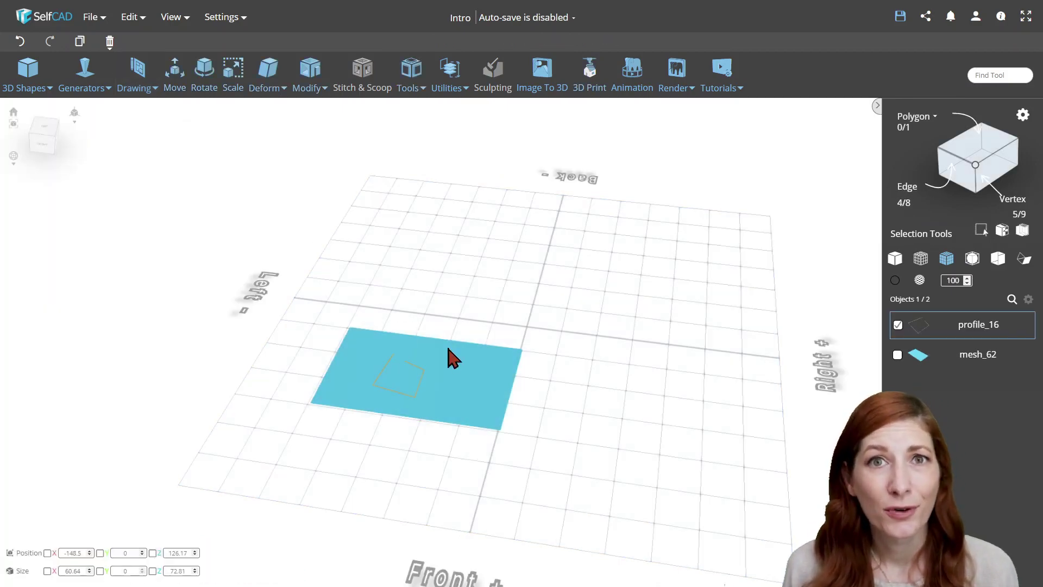
Cut the polyline into the plane, isolate the plane, and show its wireframe
shift+click(449, 354)
click(317, 87)
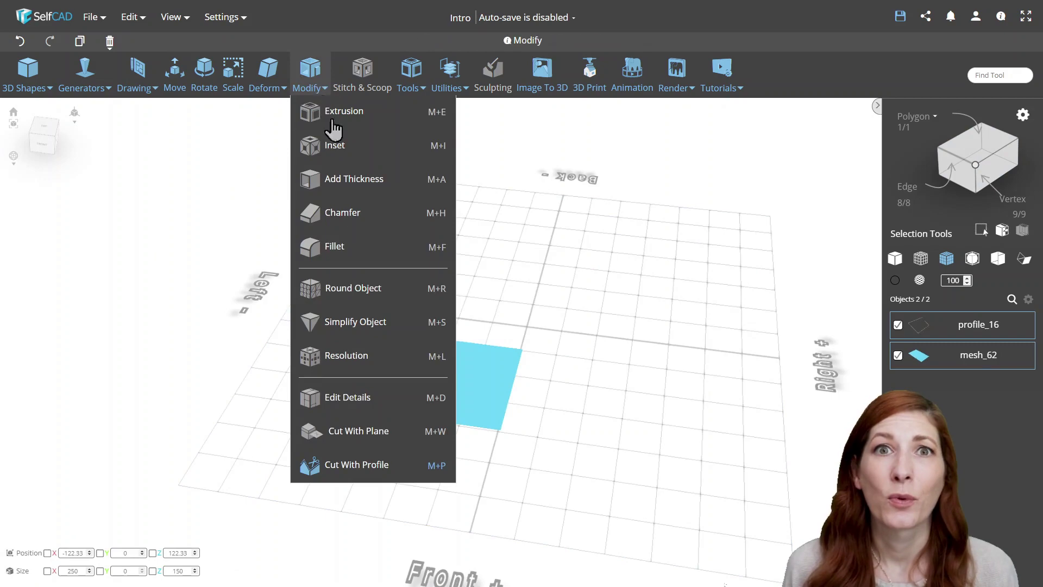
click(409, 466)
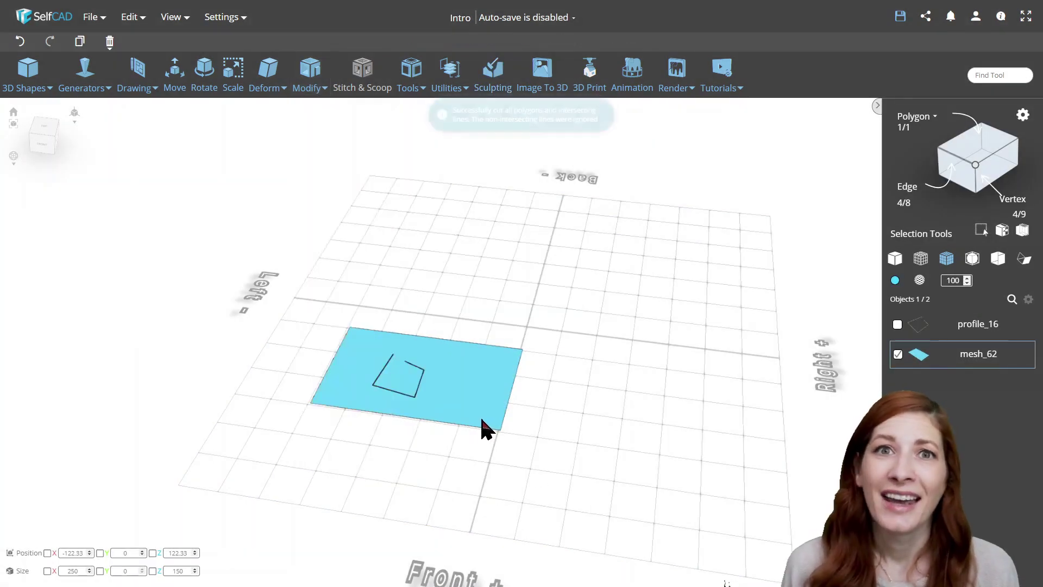
drag(482, 426, 577, 411)
click(1028, 299)
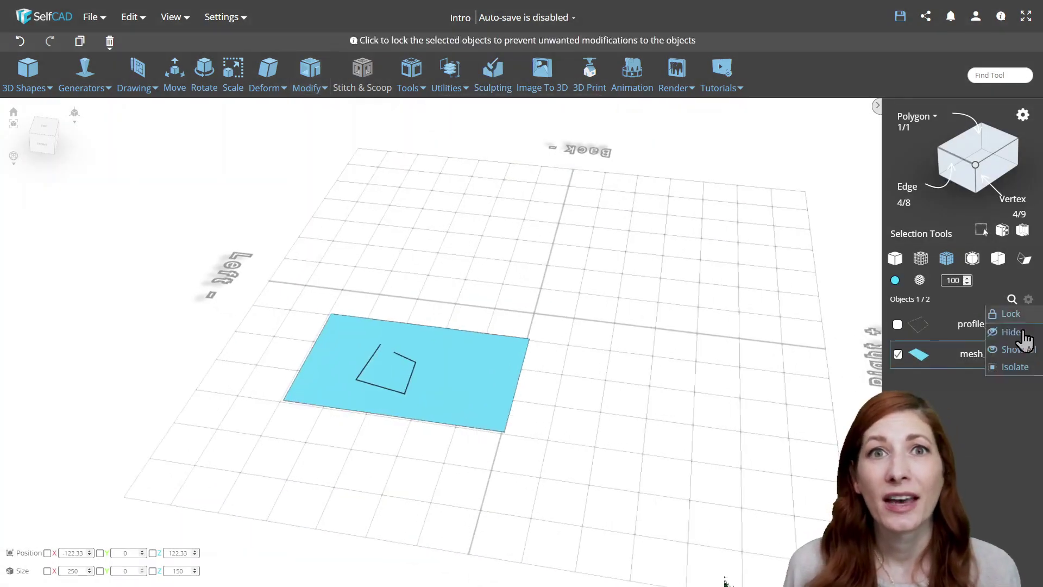
click(1022, 365)
click(946, 260)
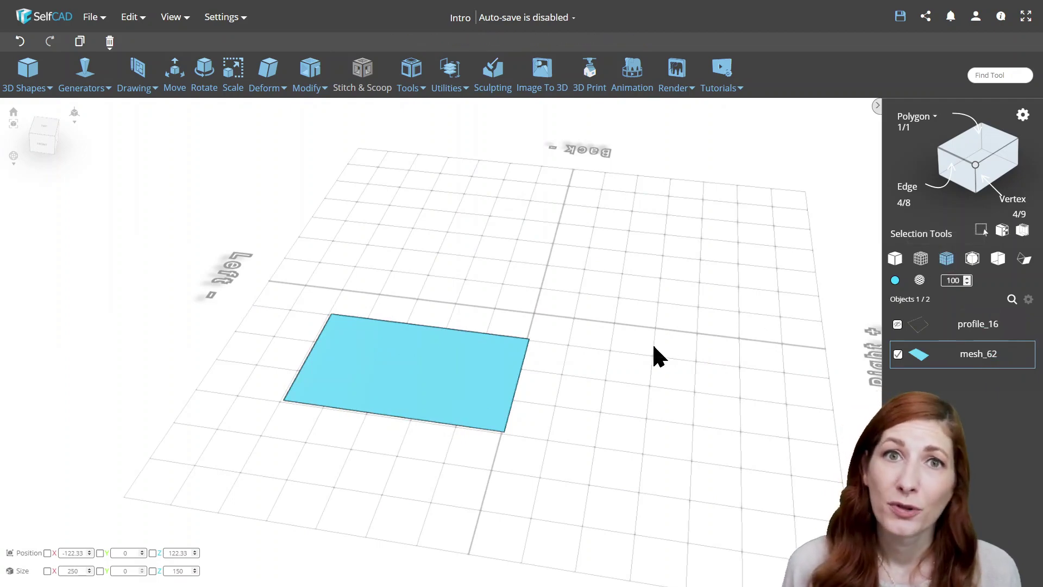
drag(652, 350, 624, 356)
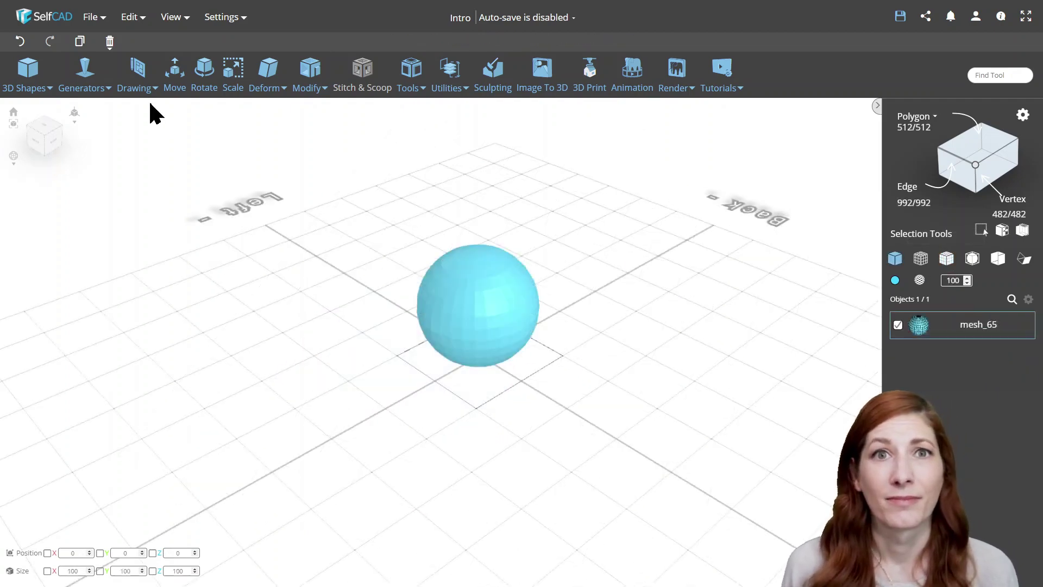
Draw an ellipse sketch, profile_17, on the sphere's surface
click(137, 73)
click(172, 146)
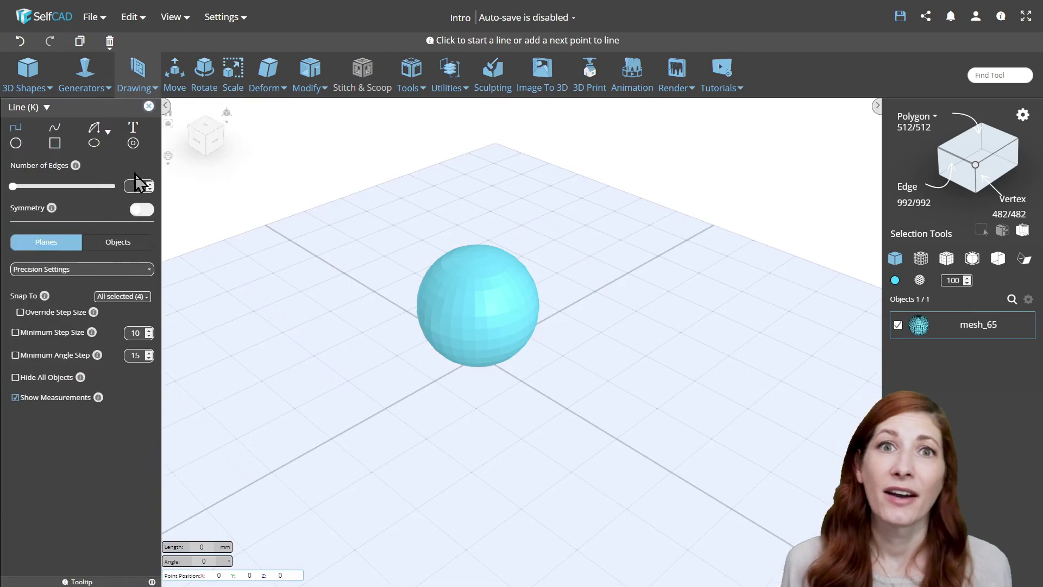
click(94, 143)
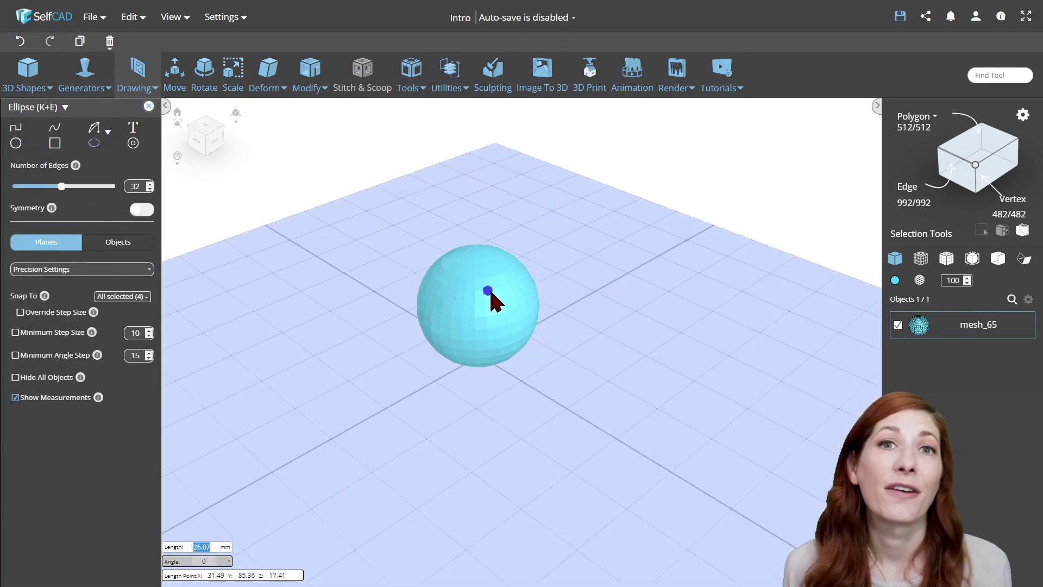
click(493, 293)
click(506, 321)
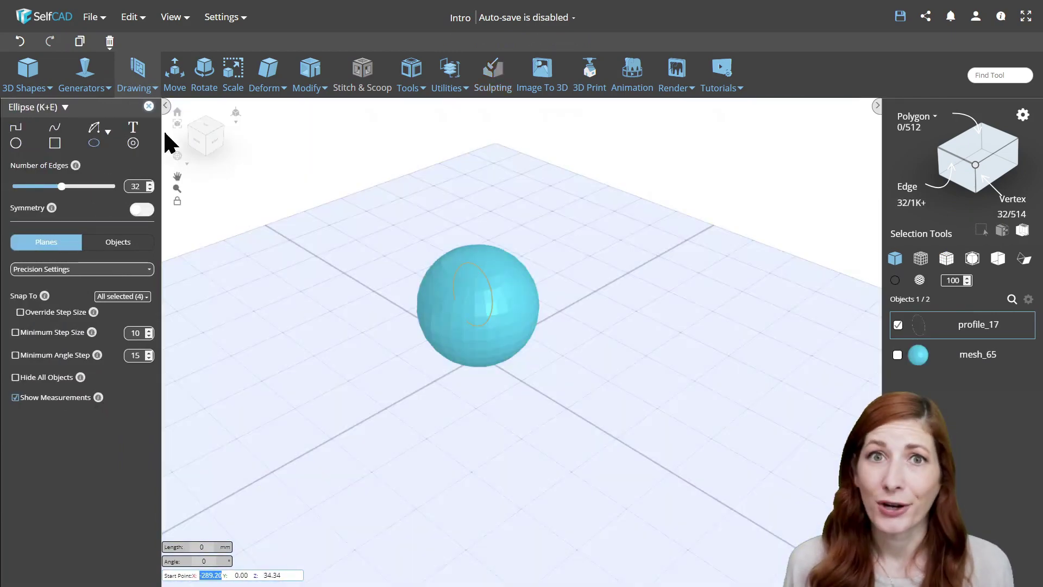
click(149, 106)
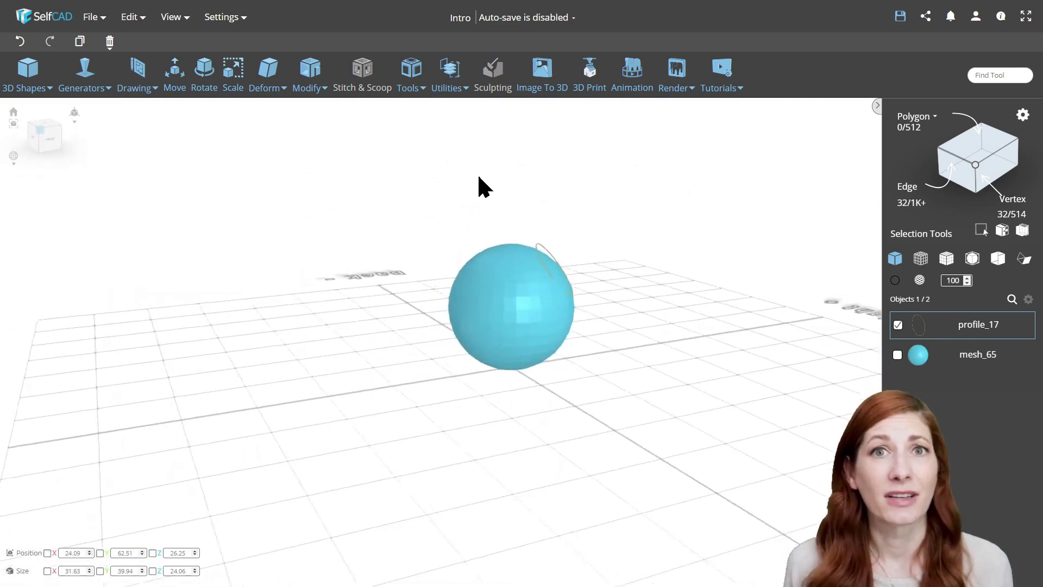
Cut the ellipse into sphere mesh_65 with Cut With Profile and isolate the sphere
click(515, 274)
click(310, 73)
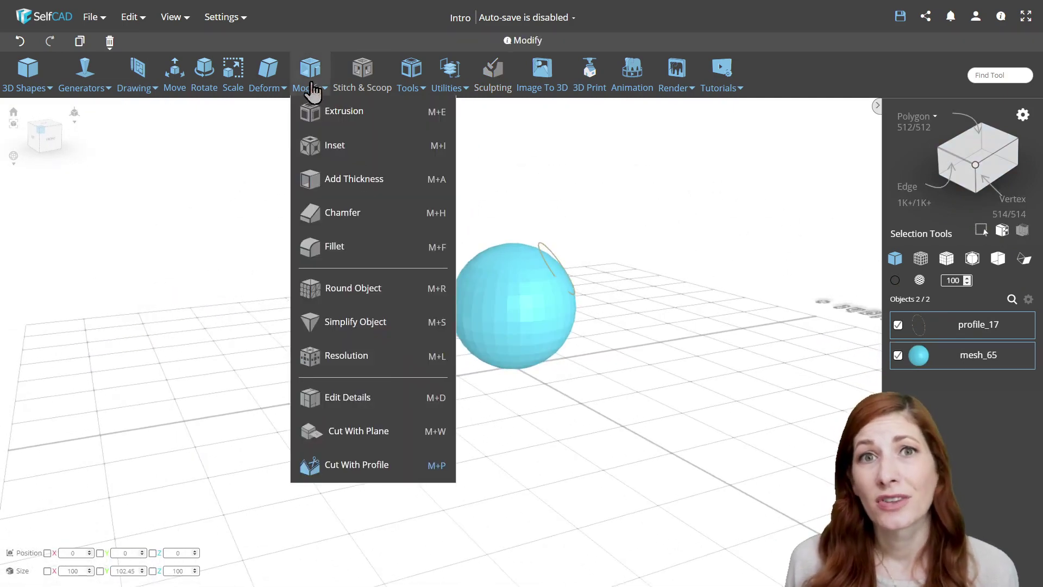
click(388, 465)
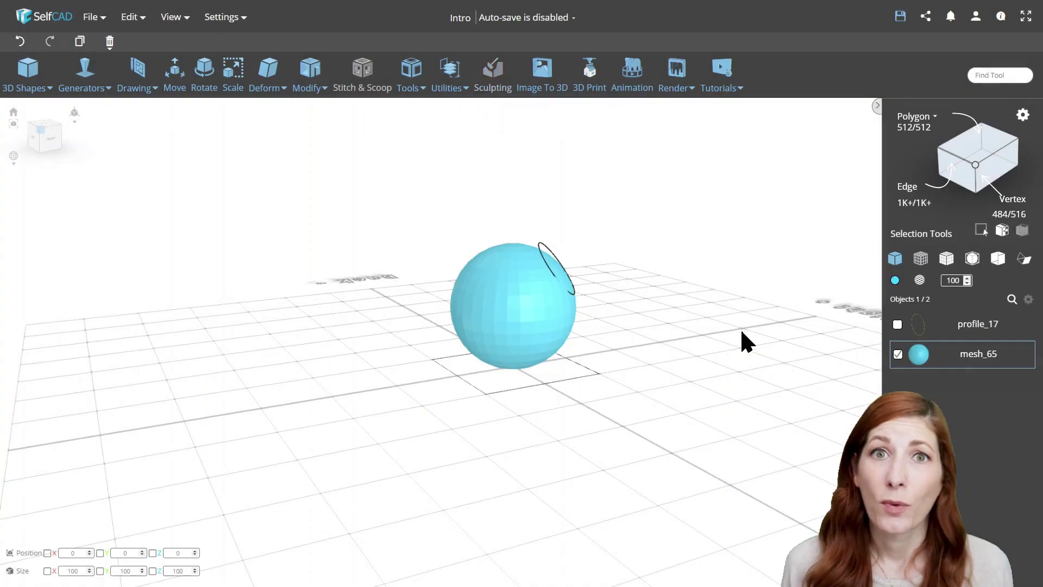
mouse_move(728, 319)
mouse_down()
mouse_move(633, 318)
mouse_move(728, 311)
mouse_up()
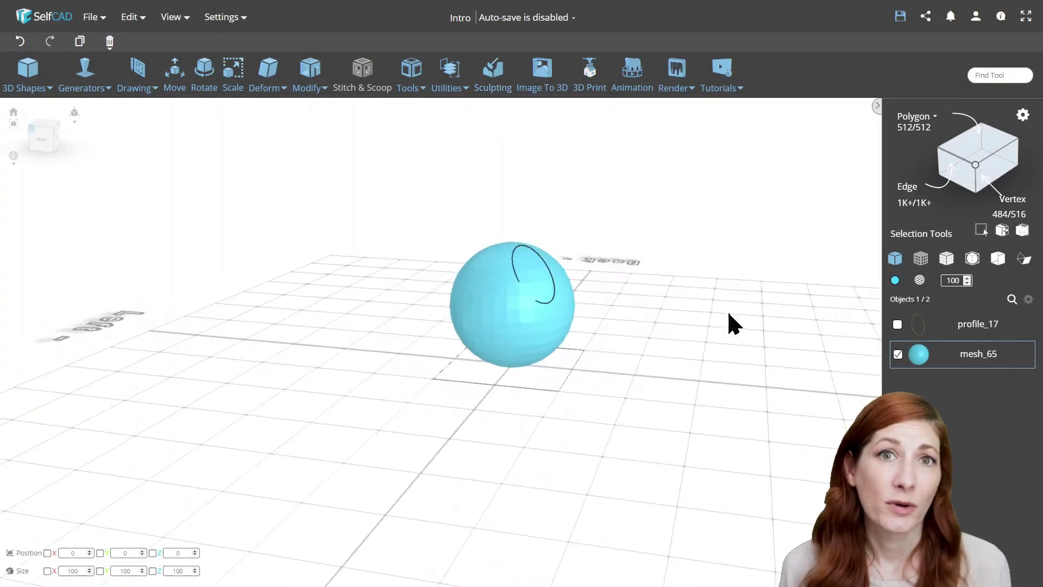
click(1028, 300)
click(1015, 365)
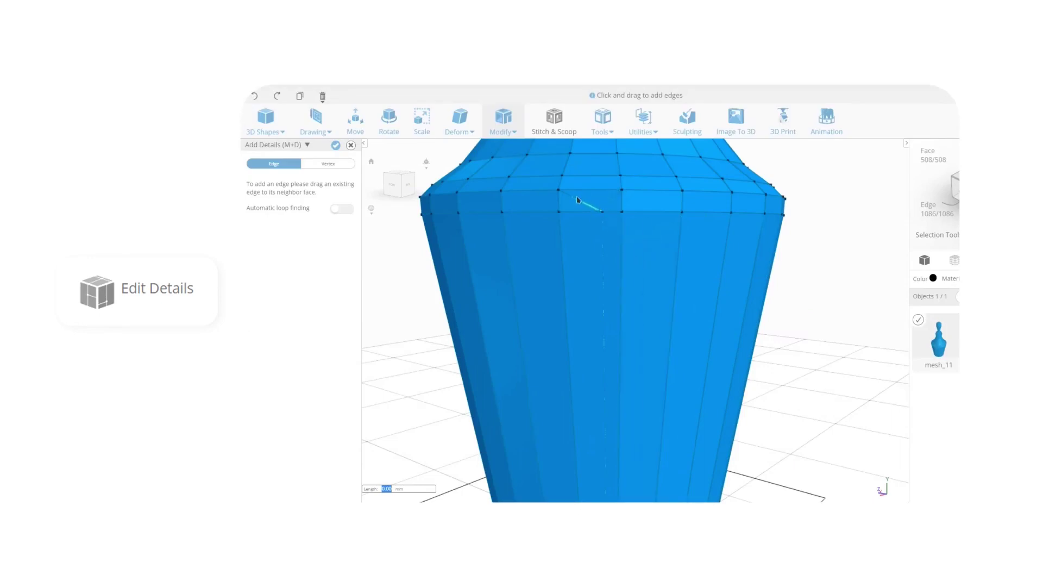
Drag an existing edge across the neighbouring face to add a new edge down the vase mesh_11's side
drag(608, 214, 611, 216)
right_drag(810, 337, 830, 348)
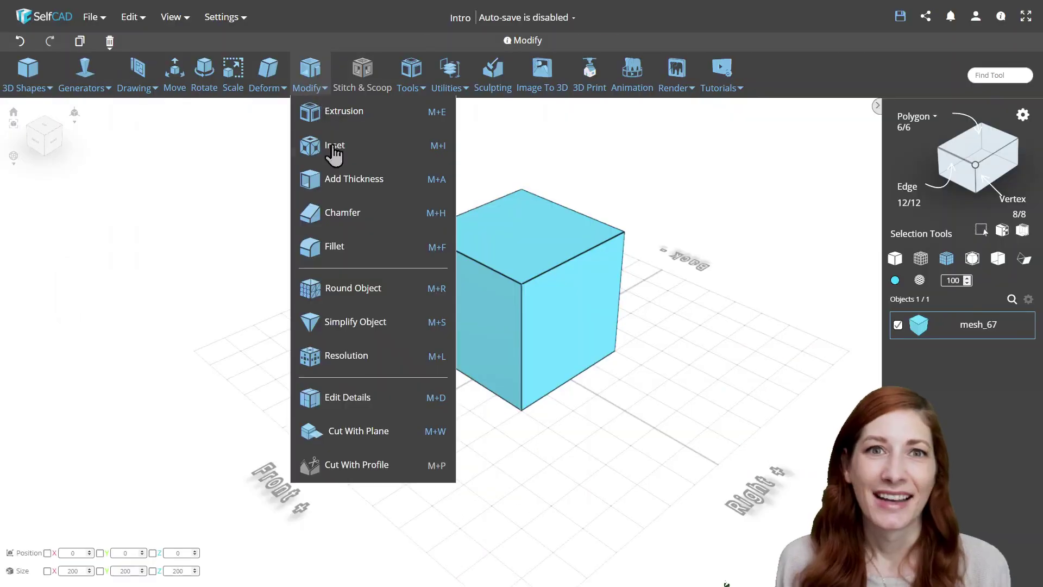
In Edit Details, drag the cube's top edge down to add horizontal edge loops around its upper sides
click(372, 398)
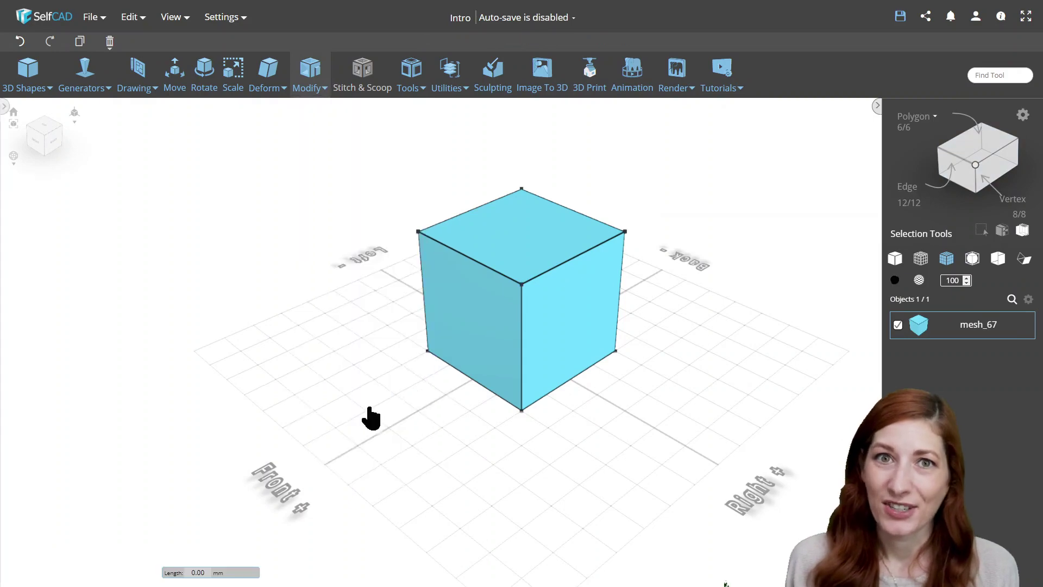
drag(496, 286, 496, 303)
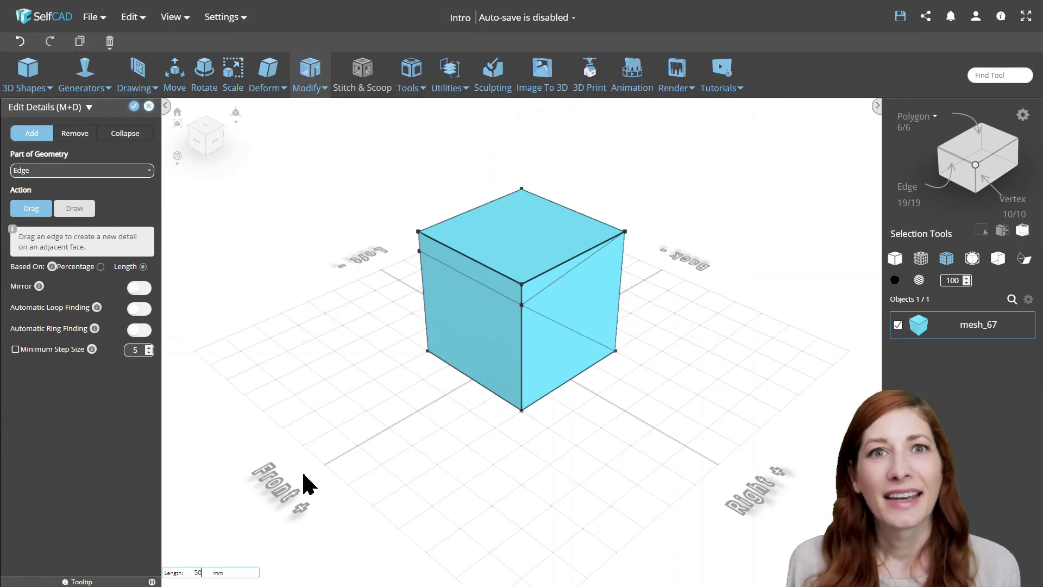
right_drag(301, 470, 331, 435)
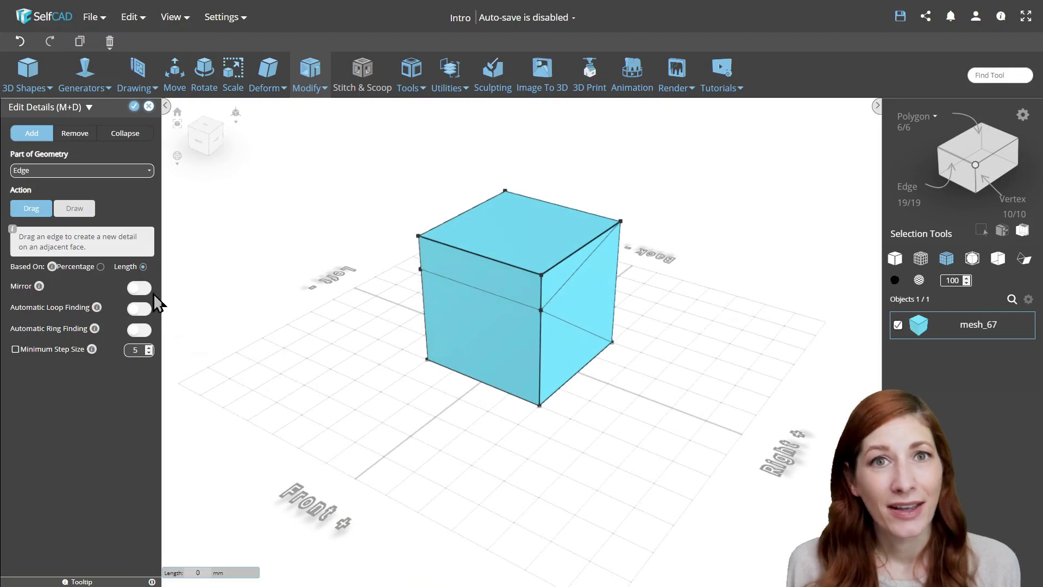
drag(473, 293, 472, 312)
Switch the action to Draw and draw an edge across the cube's top face
click(74, 208)
right_drag(184, 304, 439, 293)
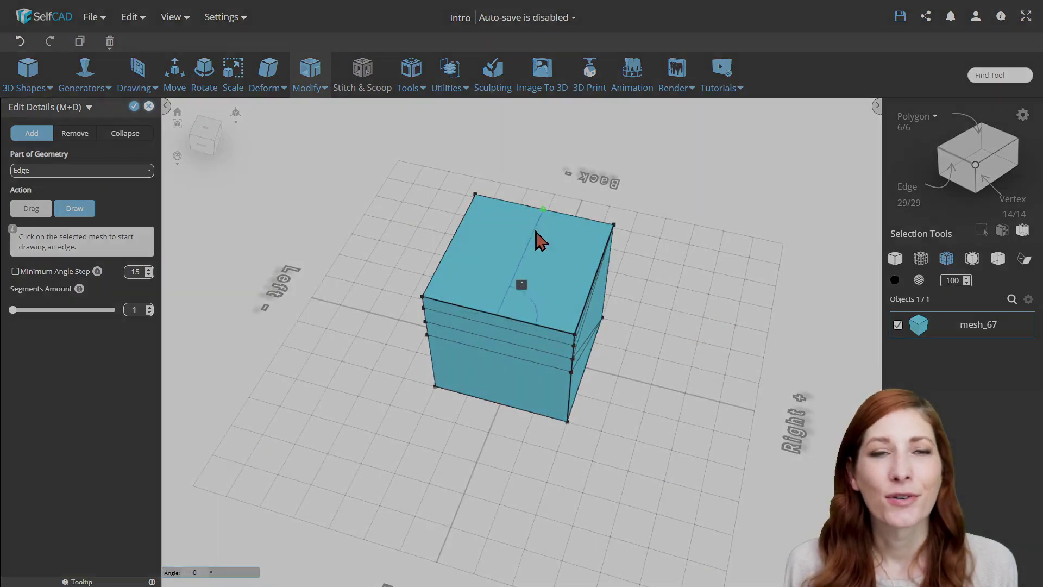
click(521, 299)
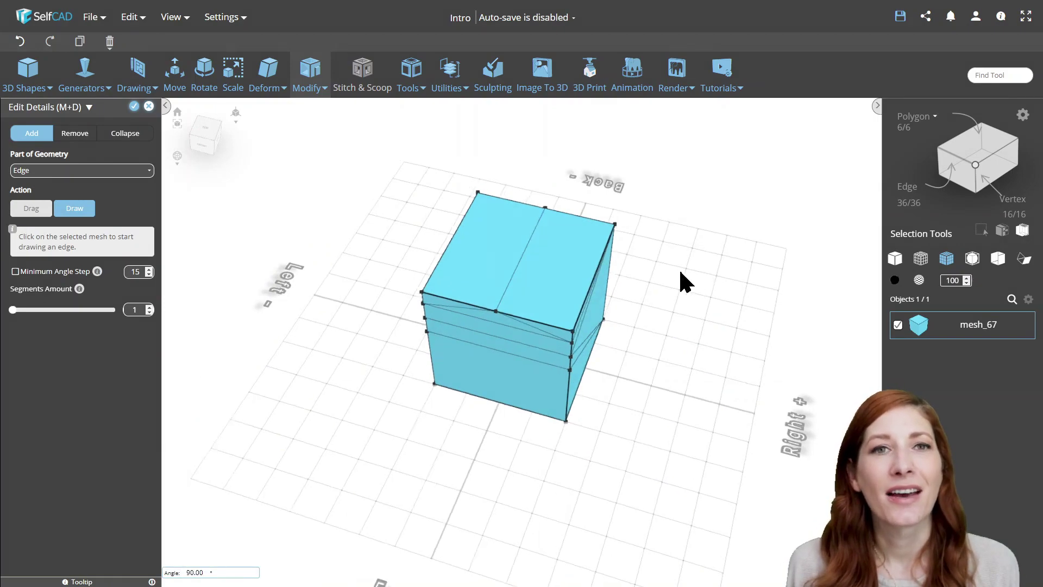
right_drag(682, 279, 588, 277)
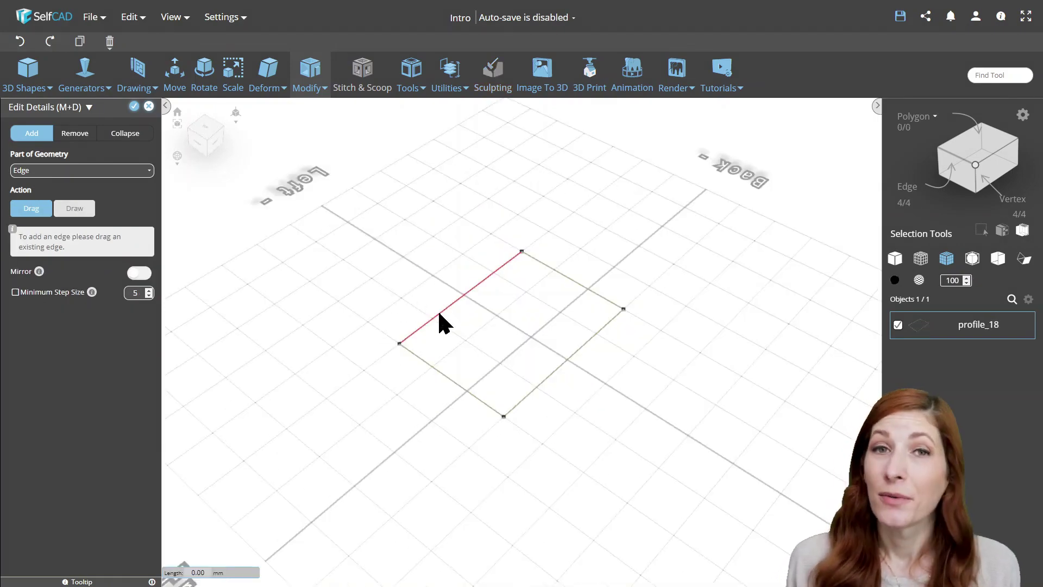
Add inner edges parallel to the square's left side and through its middle, with Mirror on
drag(456, 321, 460, 326)
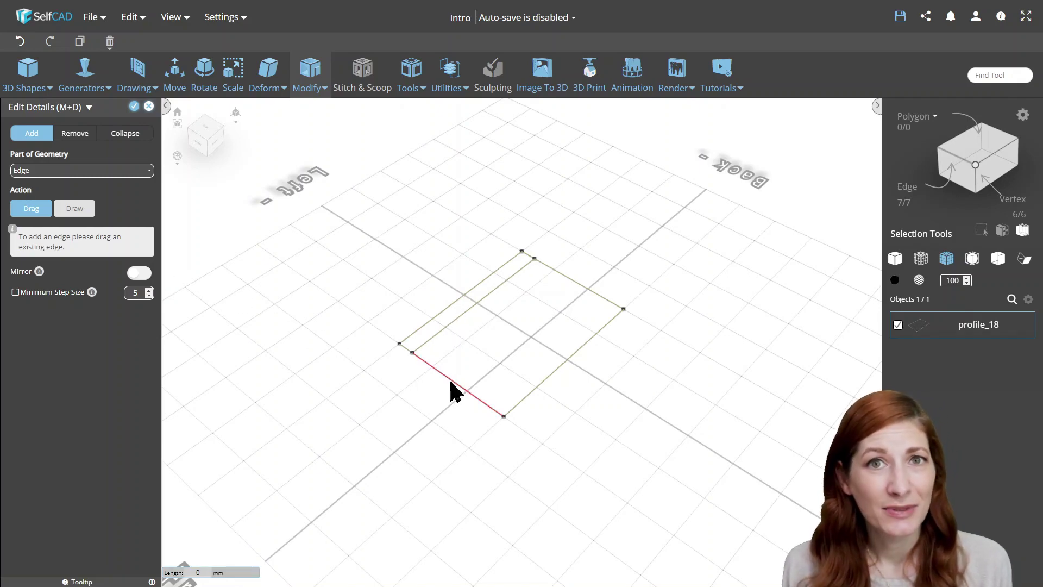
drag(526, 342, 487, 381)
click(136, 273)
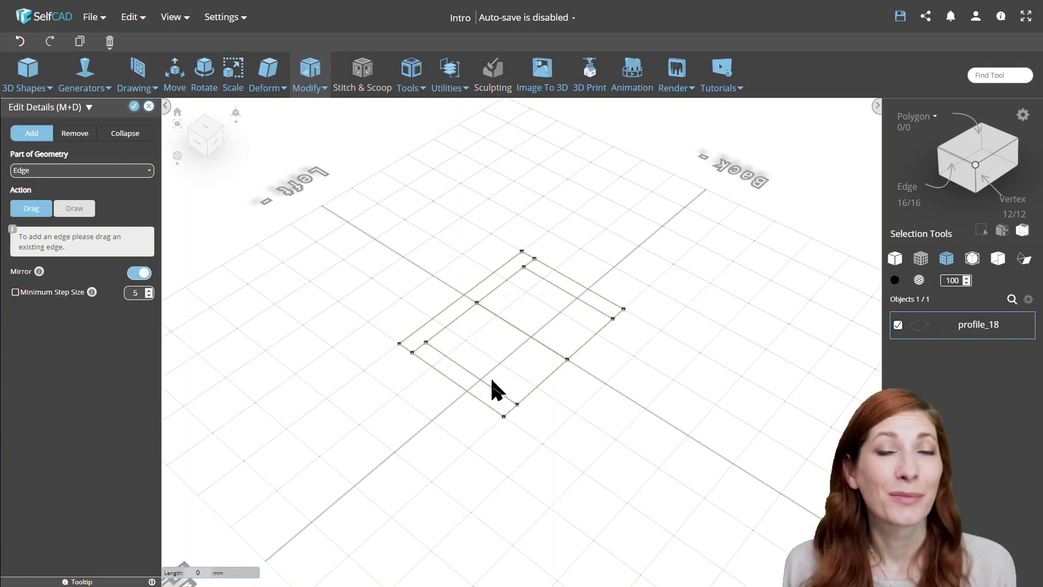
right_drag(499, 369, 313, 239)
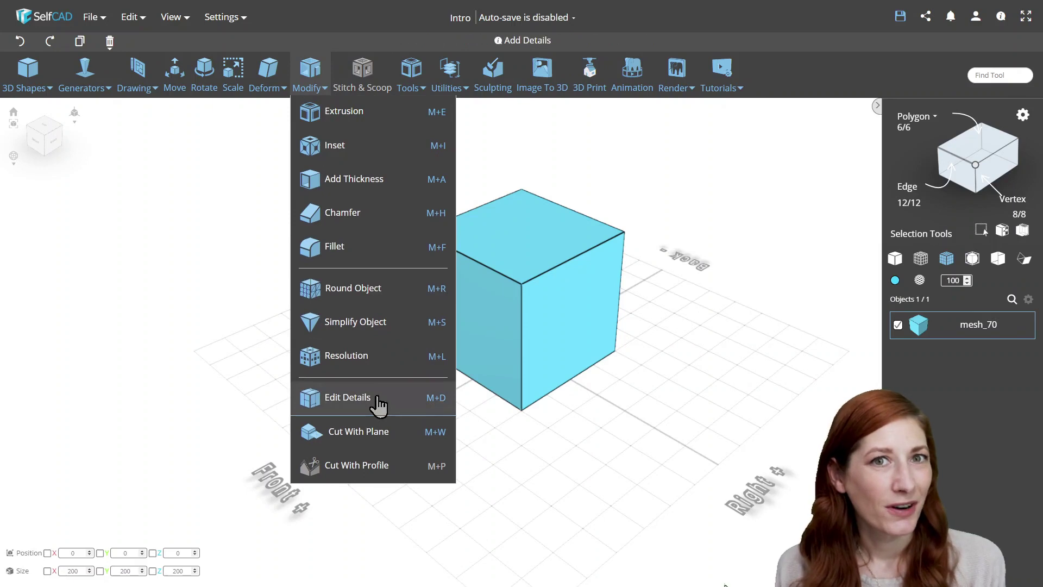
In Edit Details, drag a cube mesh_70 edge to add a ring of edges around its sides and top
click(376, 399)
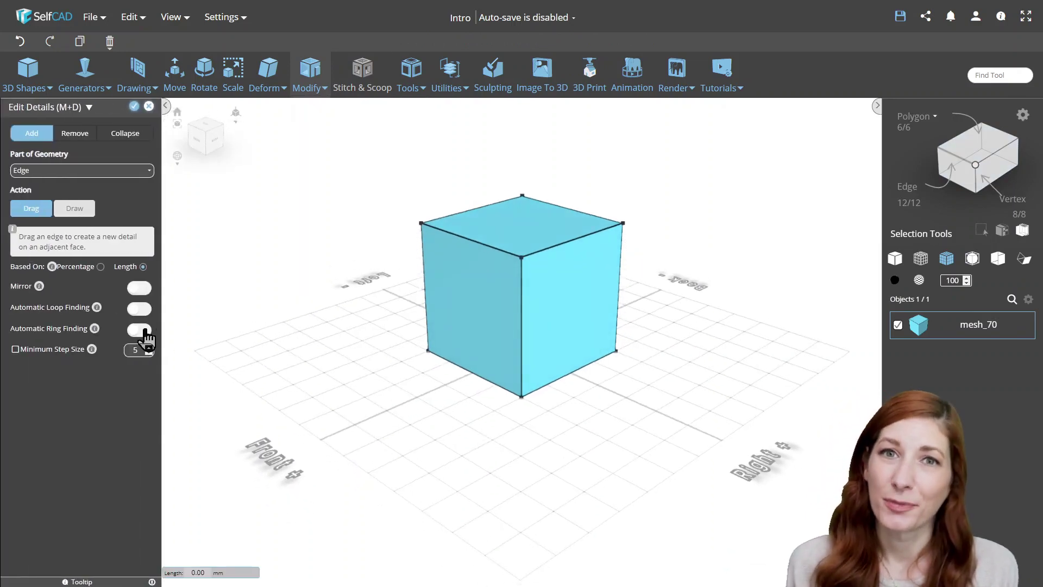
drag(522, 340, 475, 340)
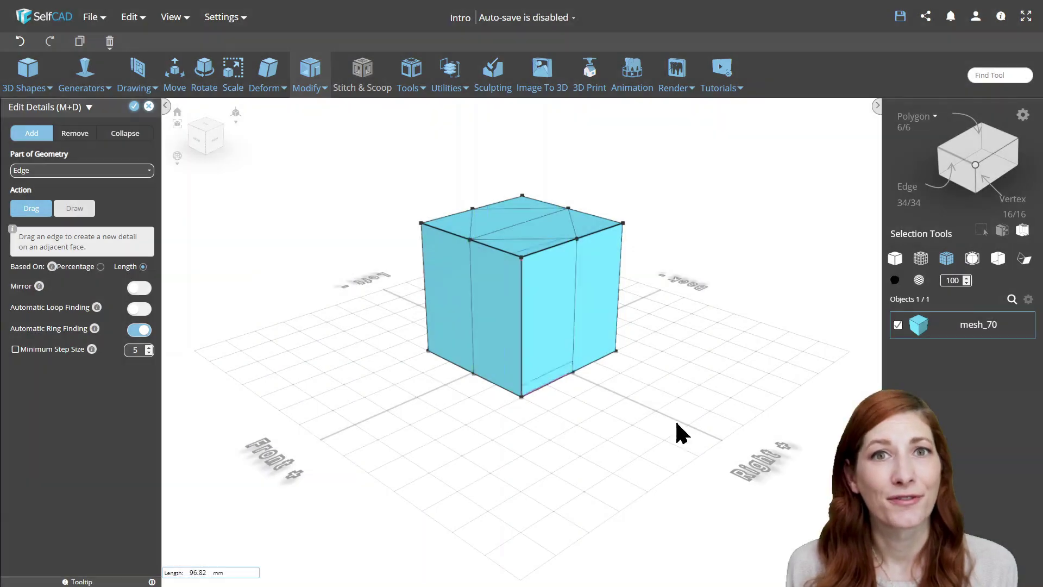
drag(676, 419, 603, 431)
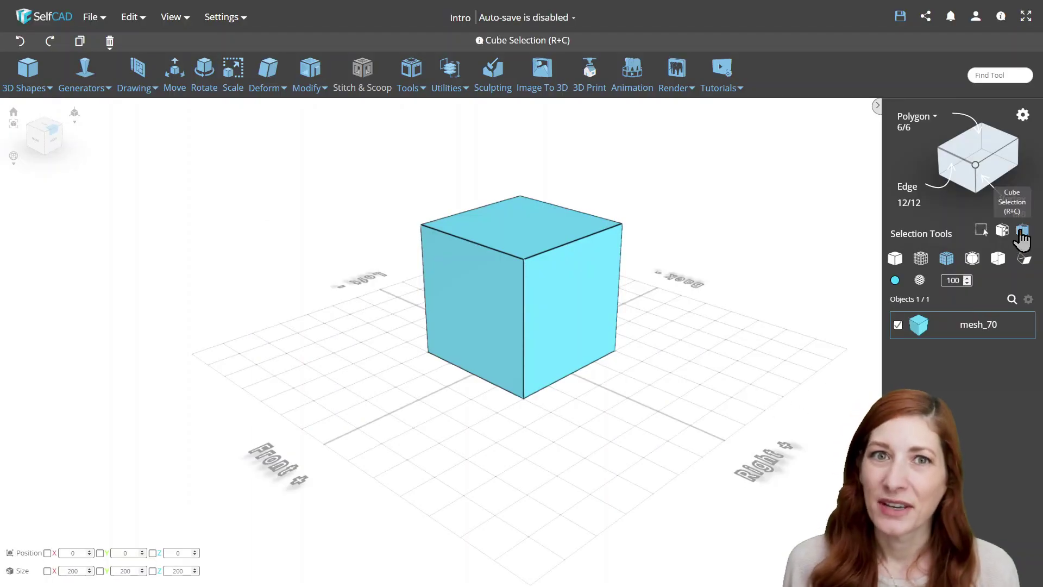
Apply a Cube Selection cutting faces at height 174, then undo it
click(1021, 231)
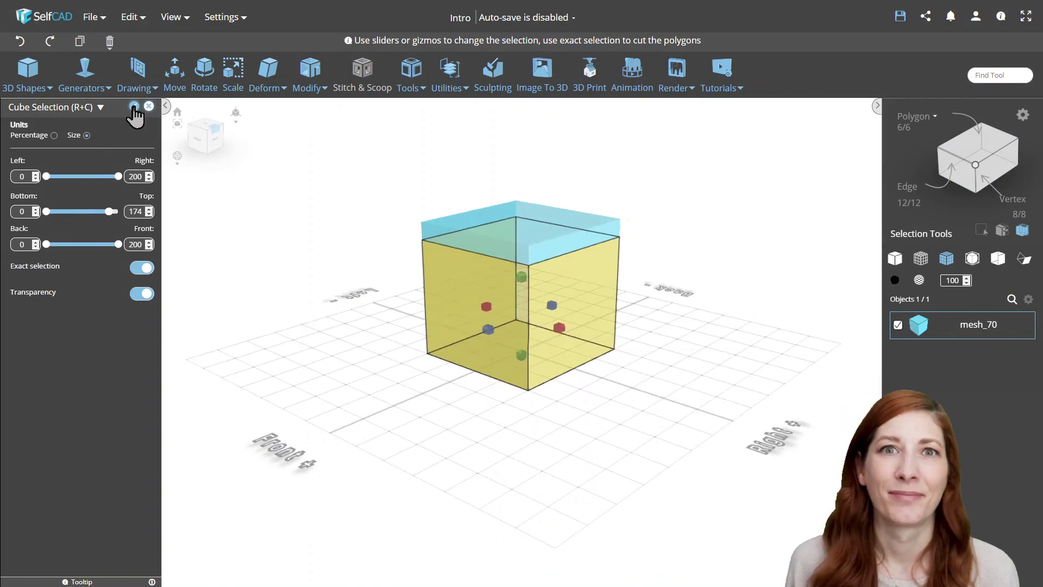
click(134, 106)
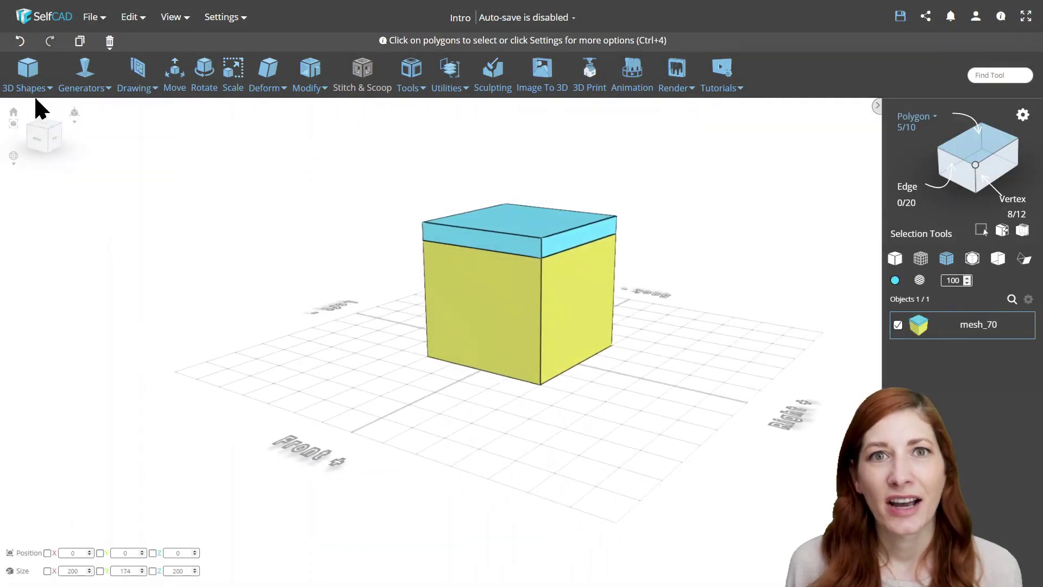
click(20, 41)
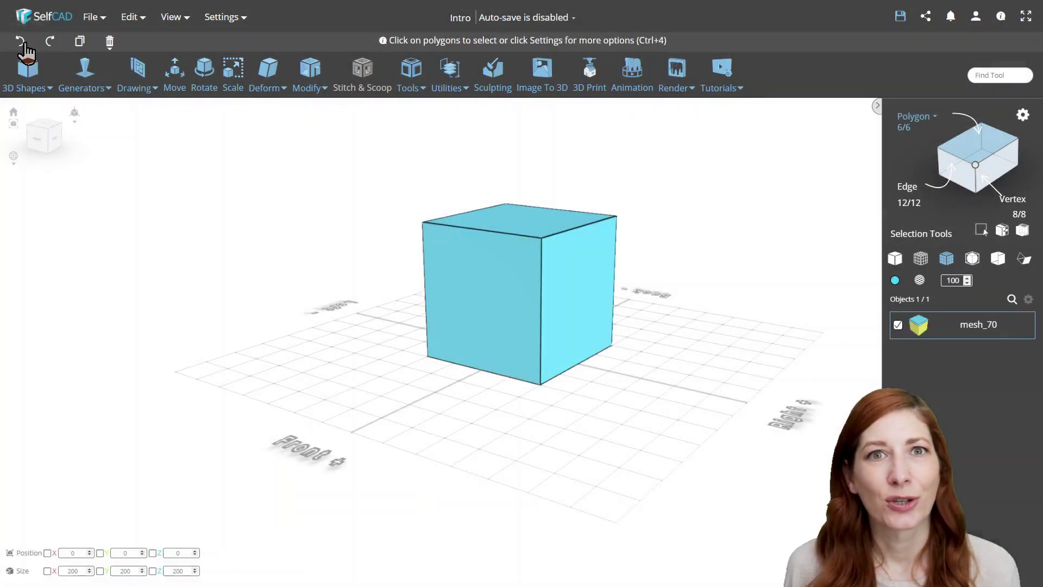
Rotate the cube 35° about the Z axis
click(201, 91)
drag(341, 238, 417, 234)
drag(526, 229, 501, 212)
click(150, 107)
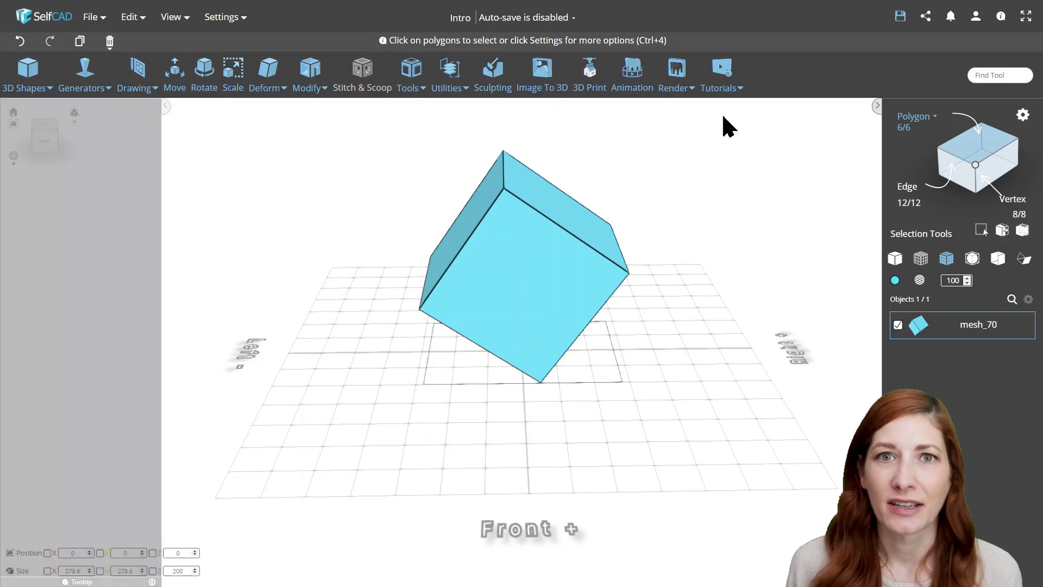
Apply a Cube Selection with Top 225 to cut the faces and select the lower portion
click(1022, 230)
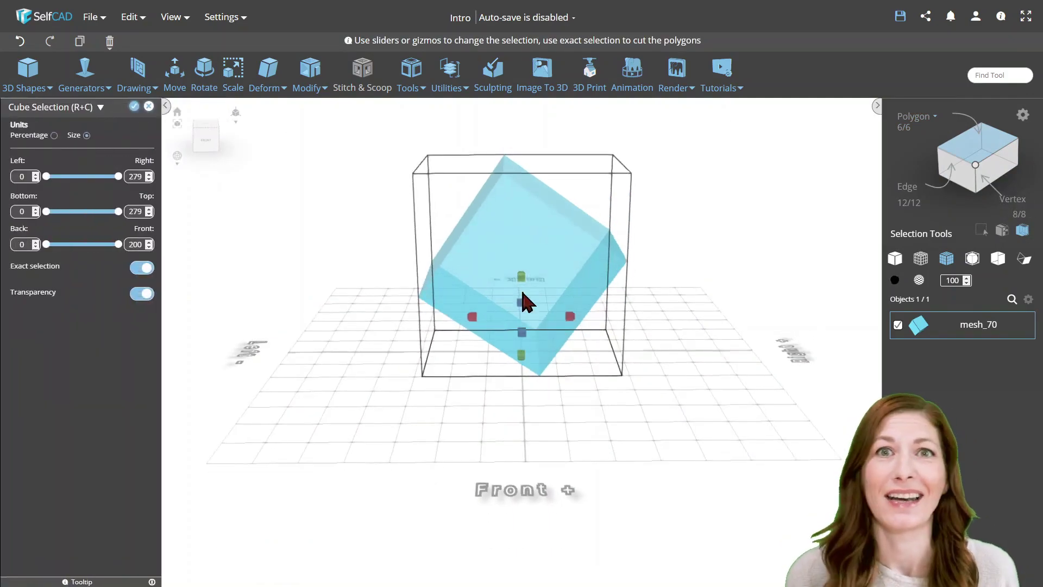
drag(526, 290, 530, 321)
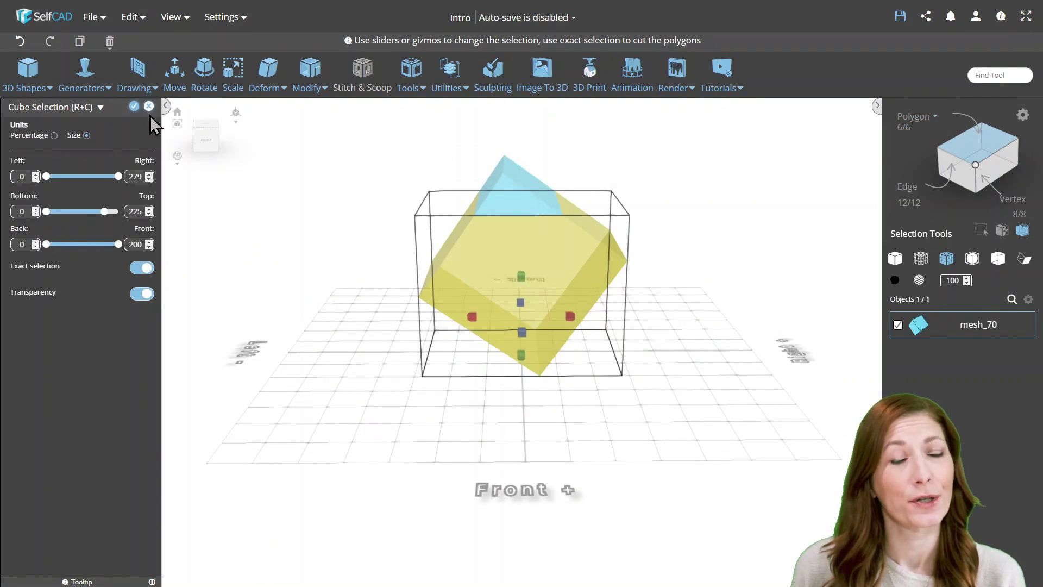
click(134, 107)
right_drag(810, 292, 710, 300)
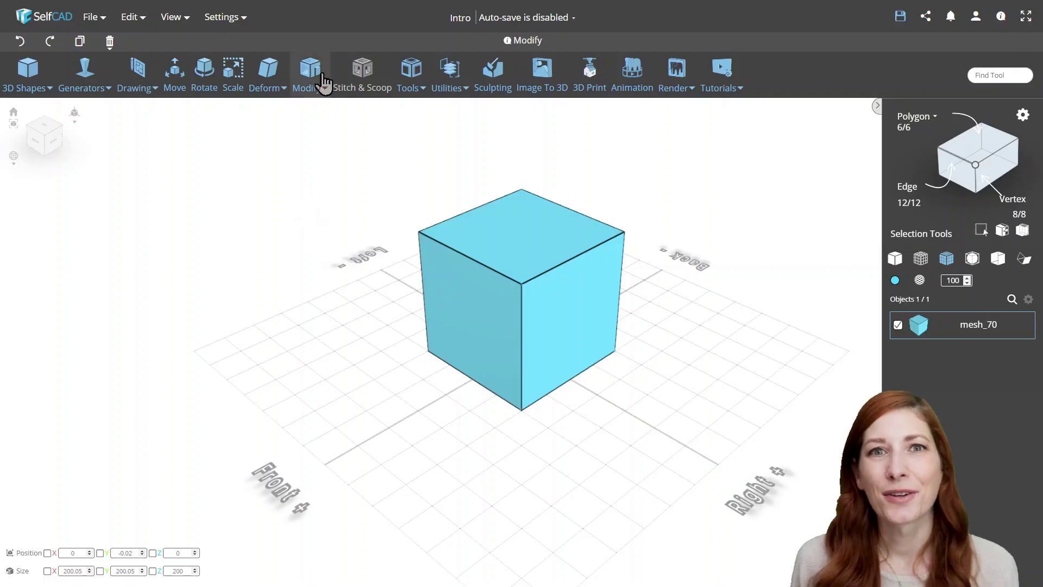
In Cut With Plane, add a Back/Front plane offset 46 and tilt the Bottom/Top plane to Rotate X 20
click(310, 70)
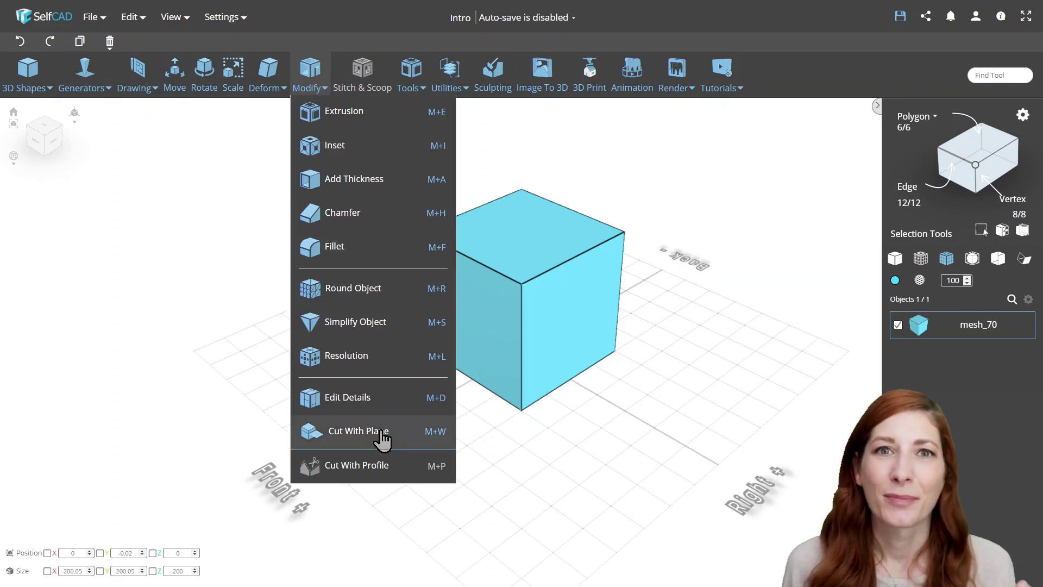
click(358, 431)
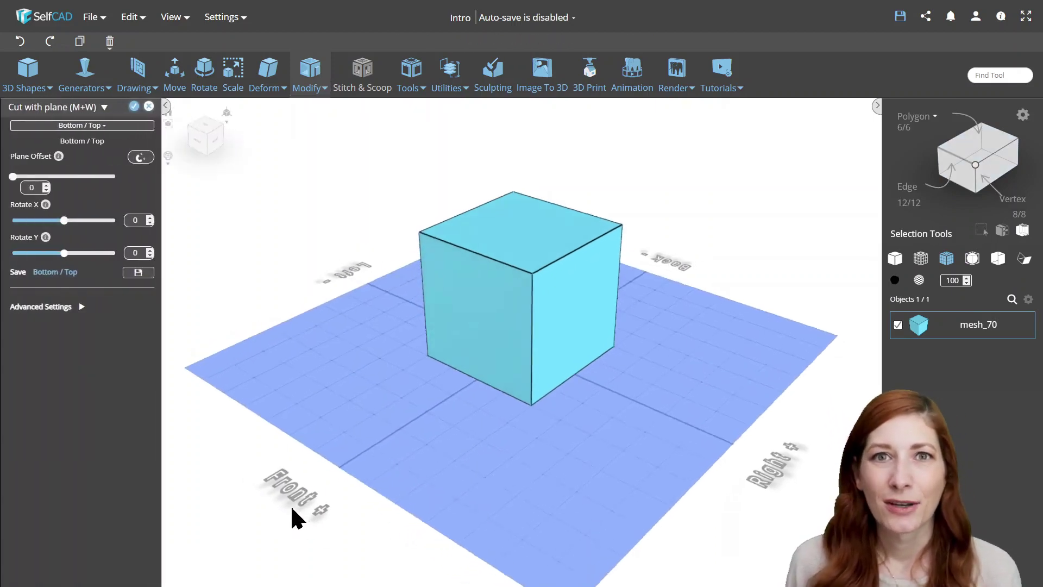
click(111, 126)
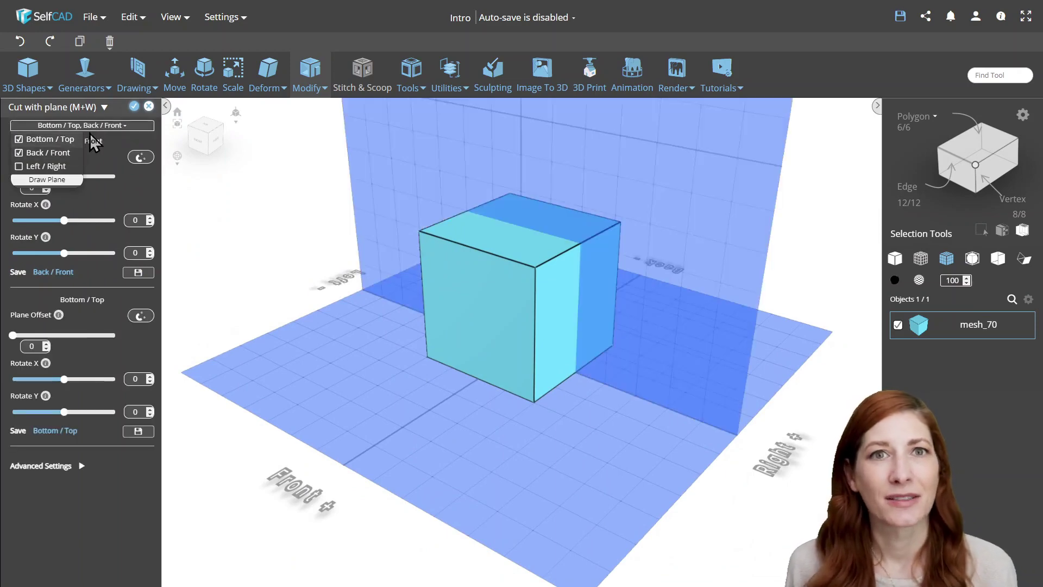
click(94, 130)
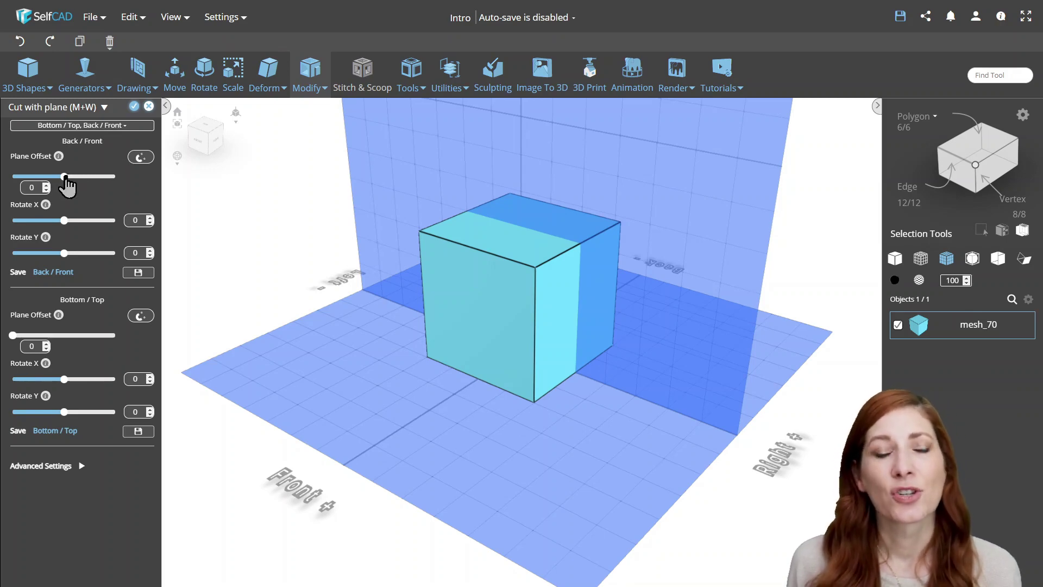
drag(65, 177, 71, 178)
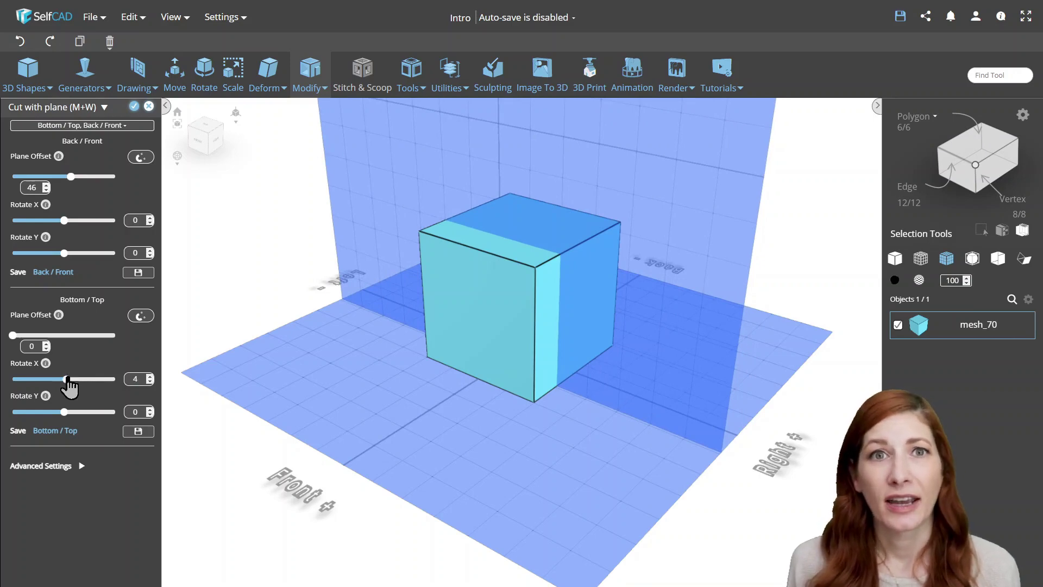
drag(66, 379, 75, 379)
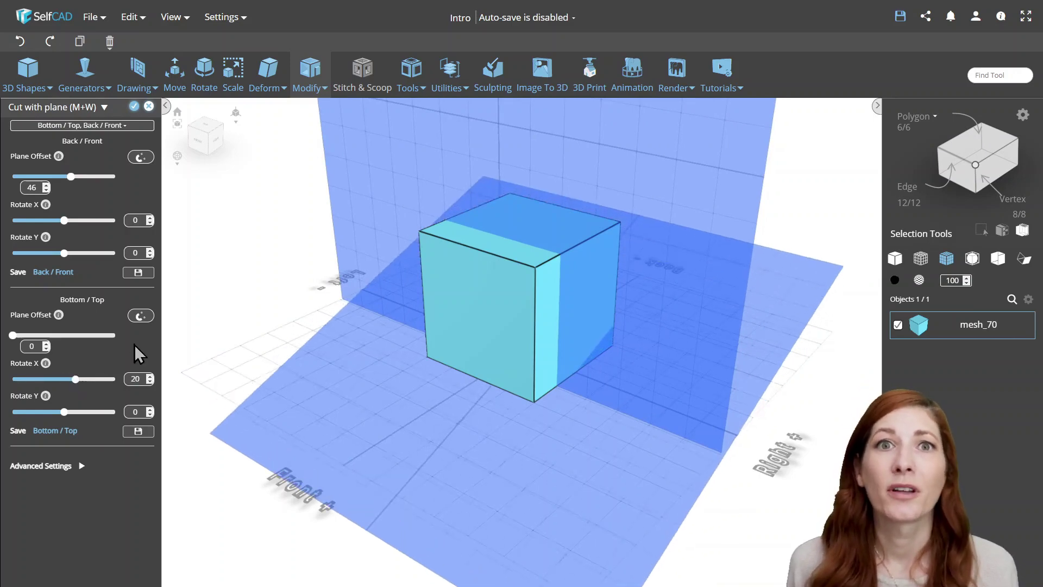
Snap the Bottom/Top plane to a cube edge point and apply the cut, splitting the cube
click(143, 325)
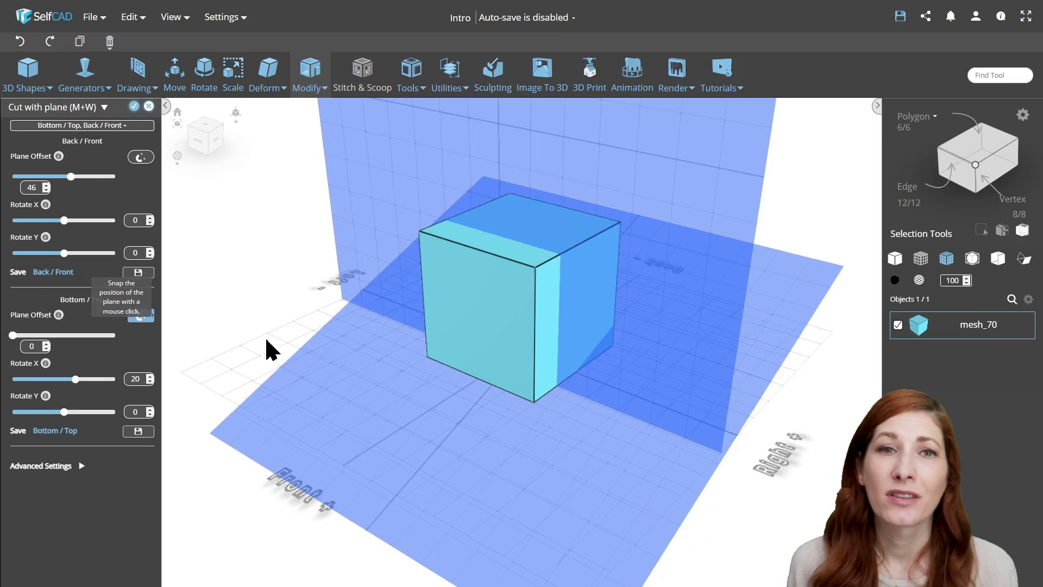
click(534, 316)
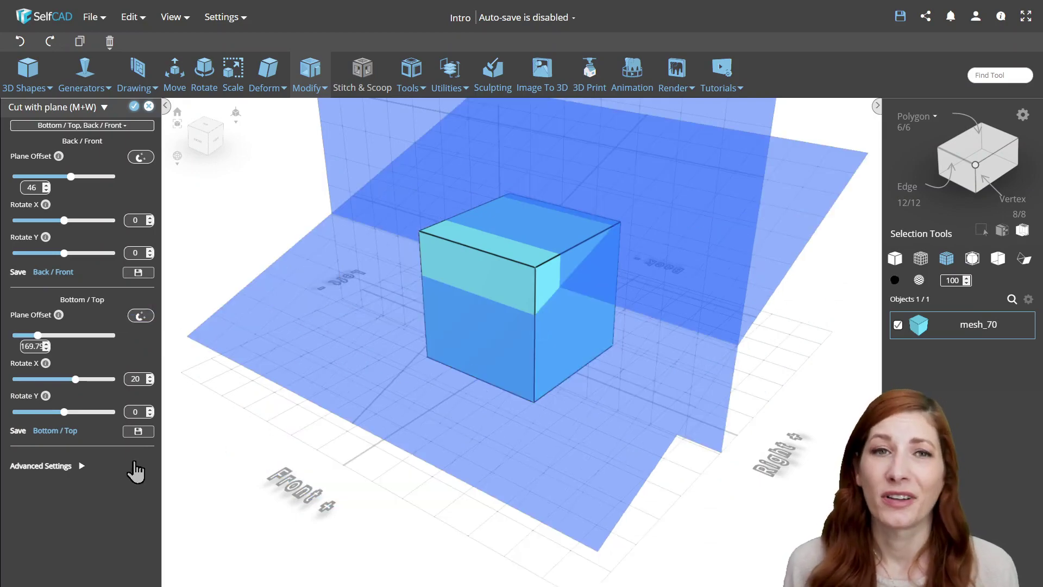
click(78, 467)
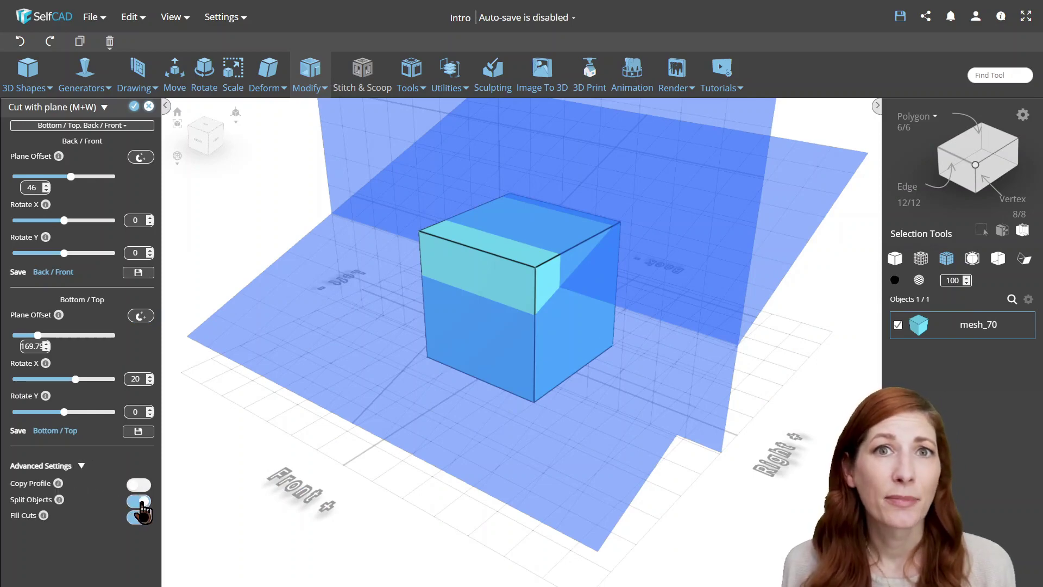
click(133, 107)
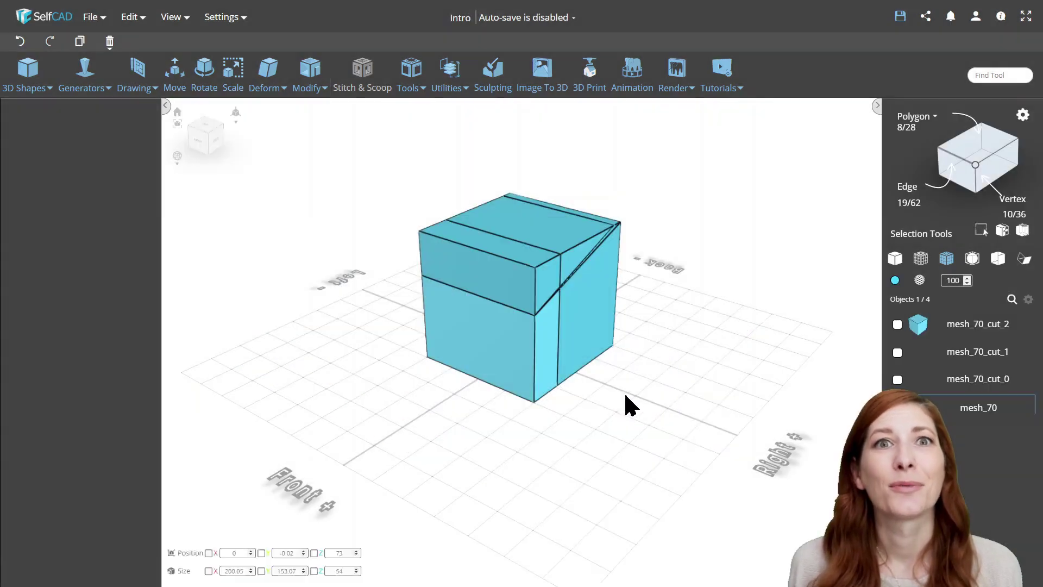
Move the front slab forward, away from the rest of the cube
drag(651, 412, 551, 410)
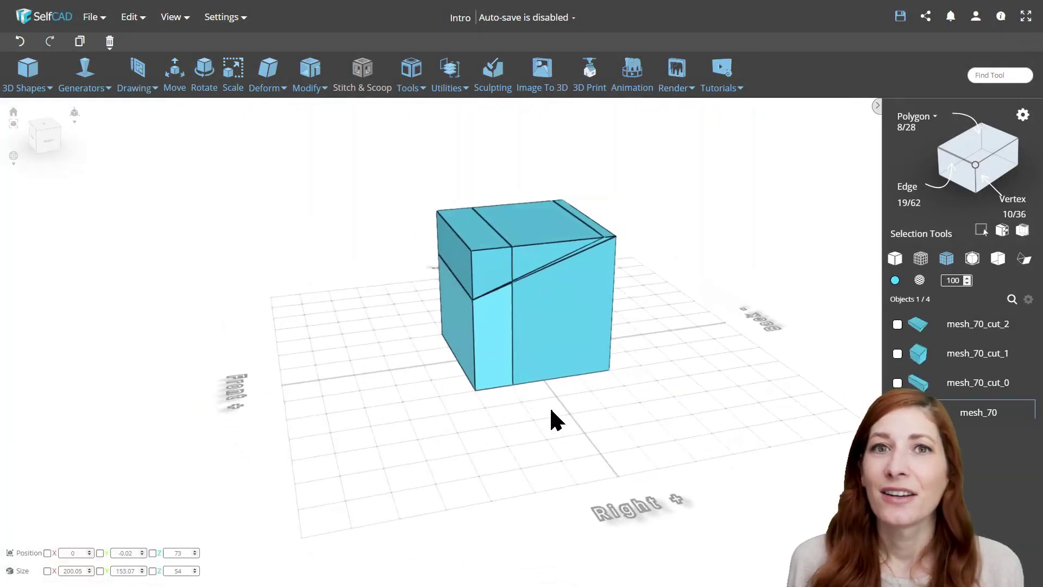
click(173, 95)
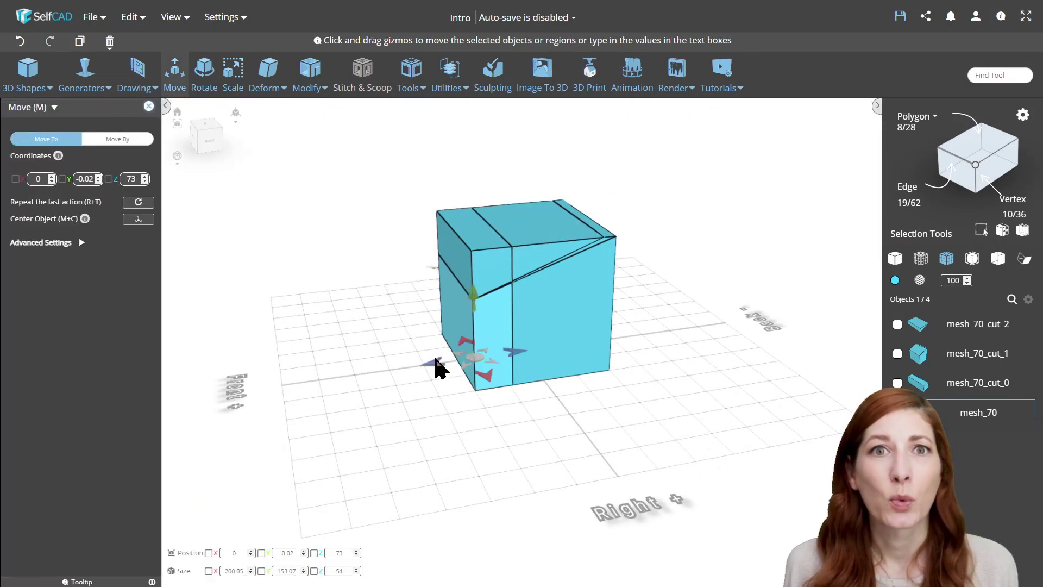
drag(435, 361, 352, 381)
drag(643, 406, 668, 403)
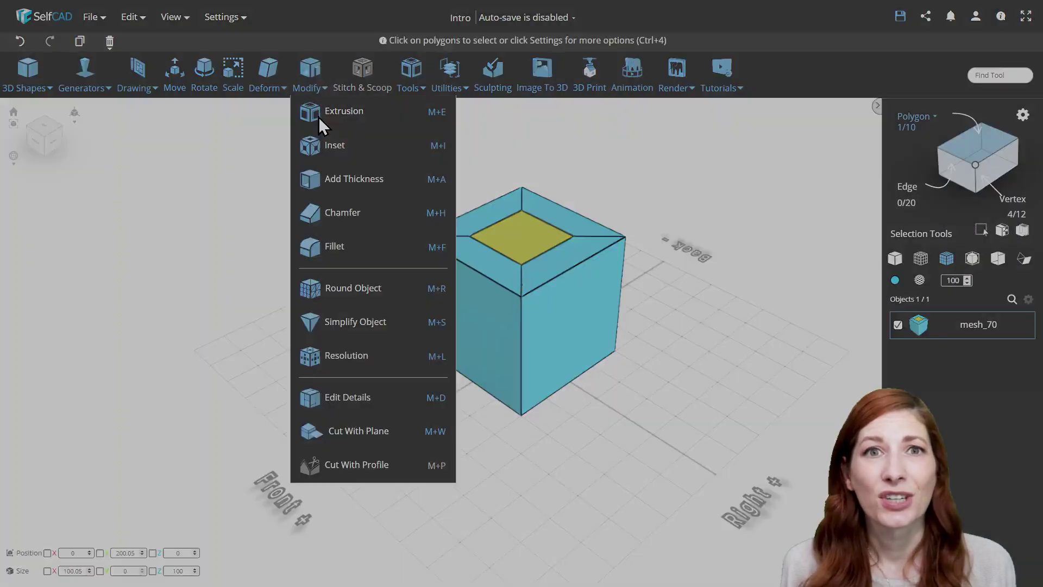
Extrude the inner top square to -200, sinking a square pocket into the cube
click(318, 117)
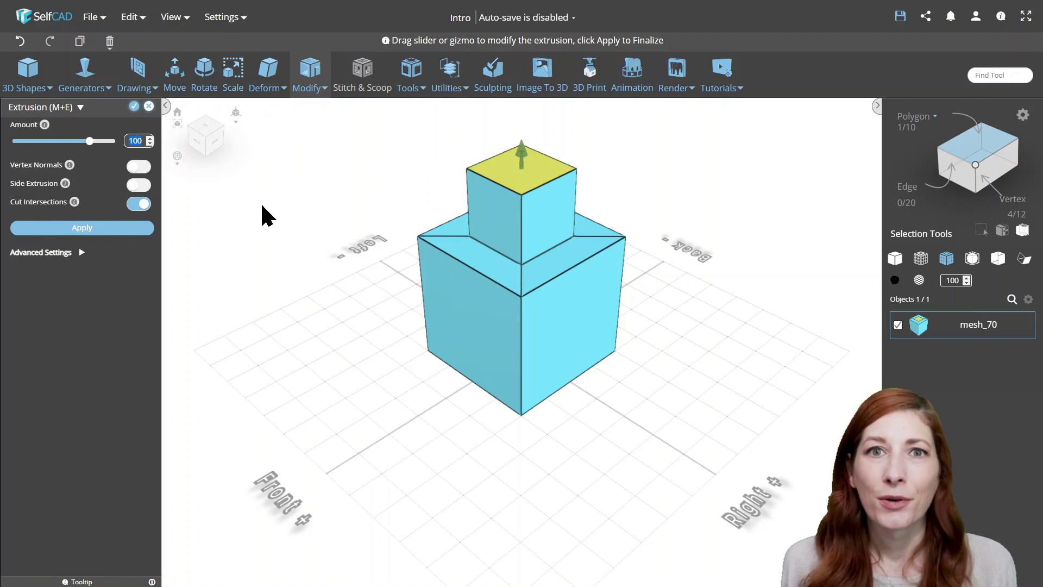
text(0)
key(Return)
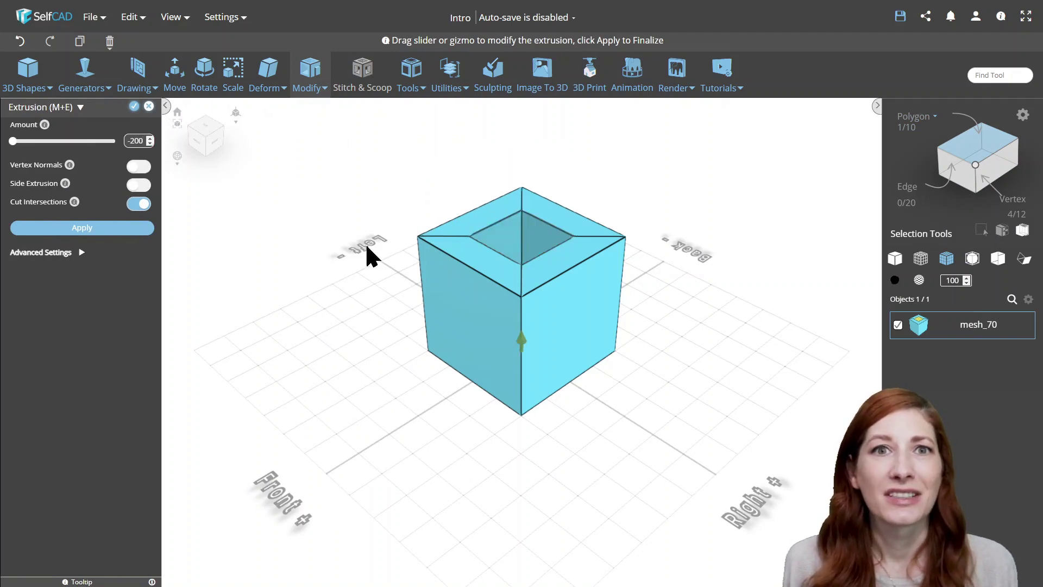
right_drag(368, 251, 674, 261)
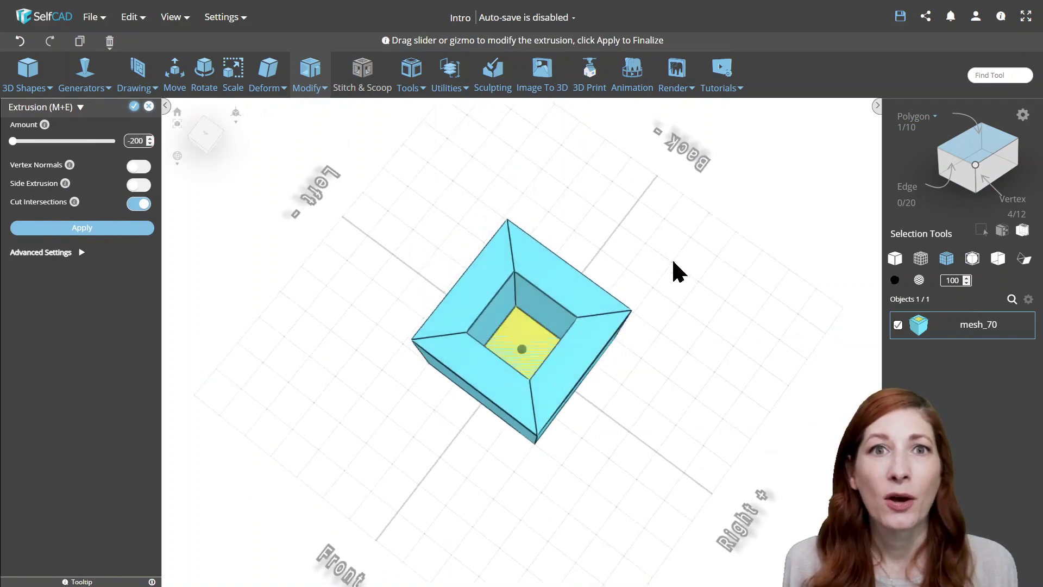
click(134, 107)
right_drag(396, 477, 396, 466)
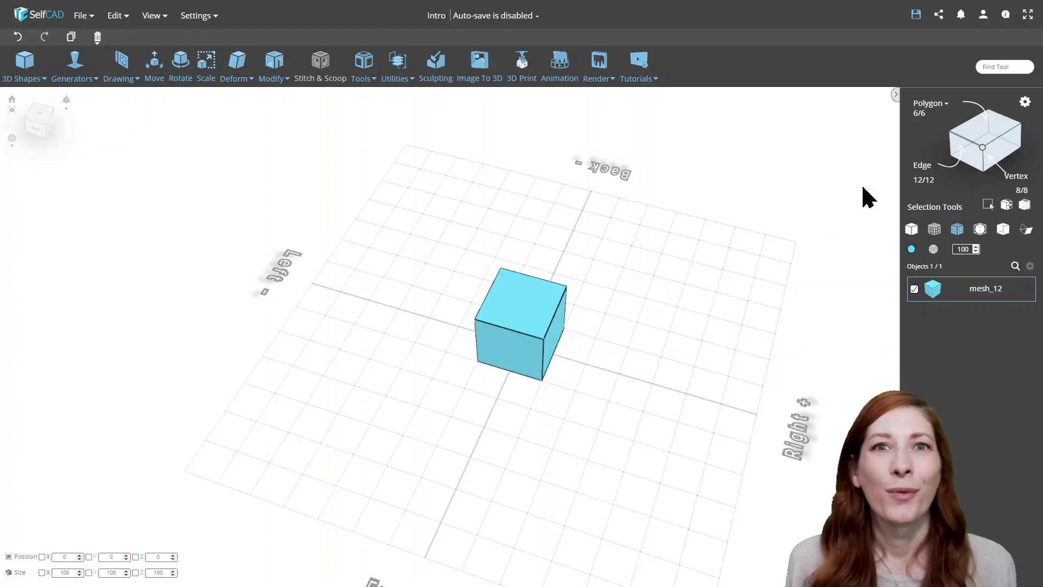
Select the cube's top face and apply Resolution to subdivide it into a grid
click(978, 126)
click(507, 326)
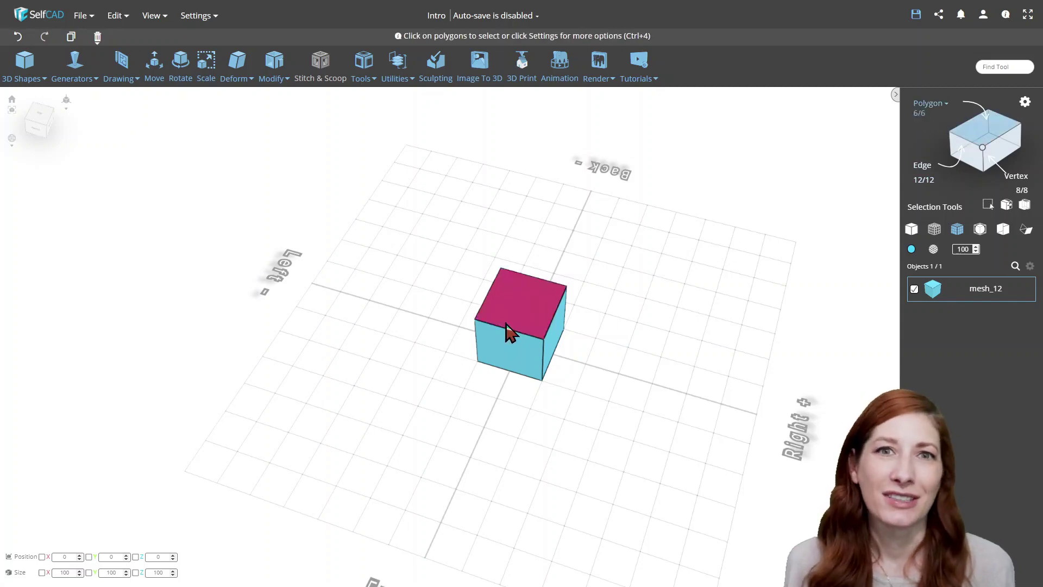
click(507, 326)
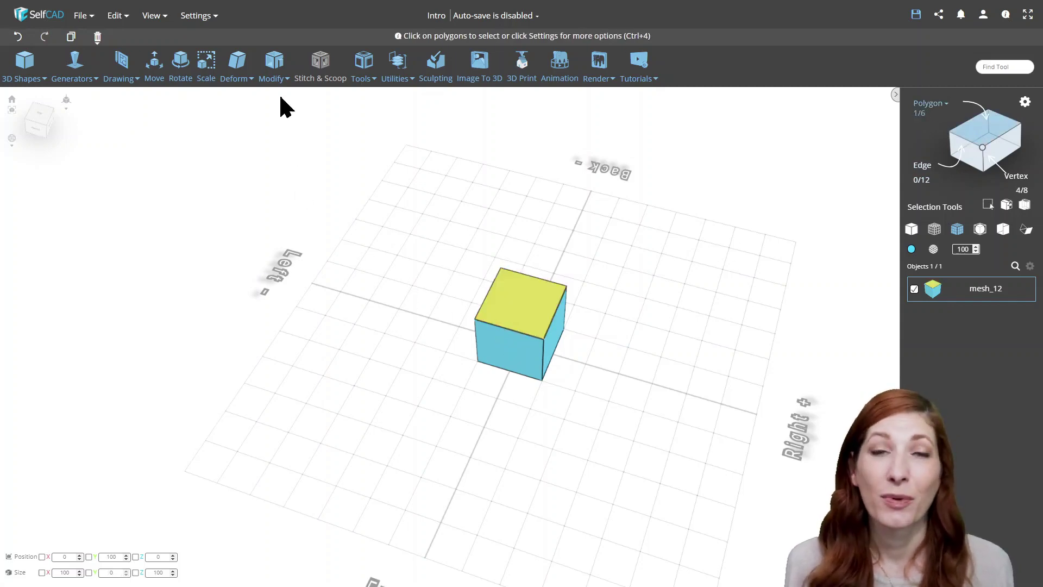
click(275, 65)
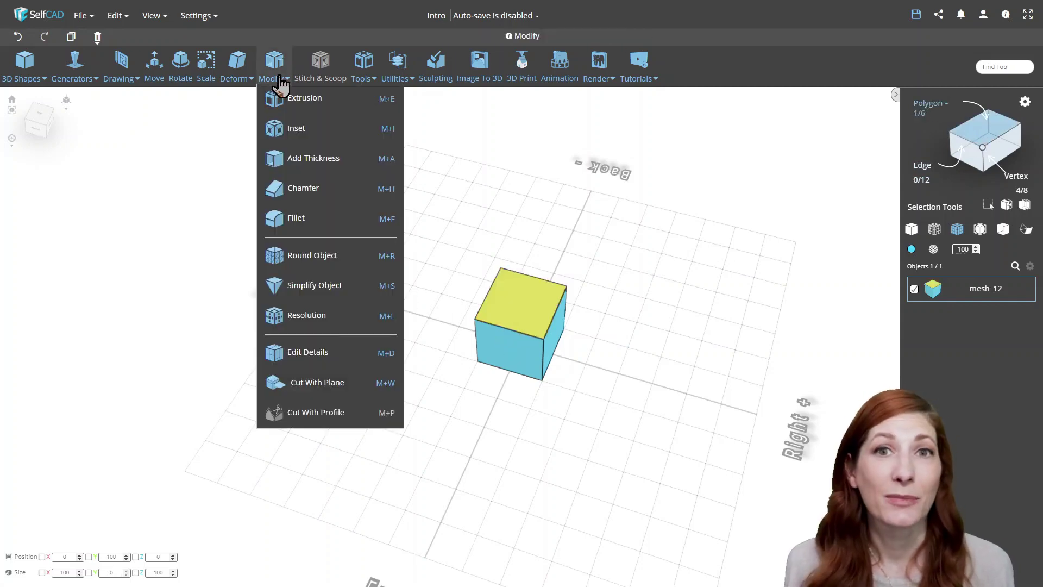
click(330, 315)
click(491, 289)
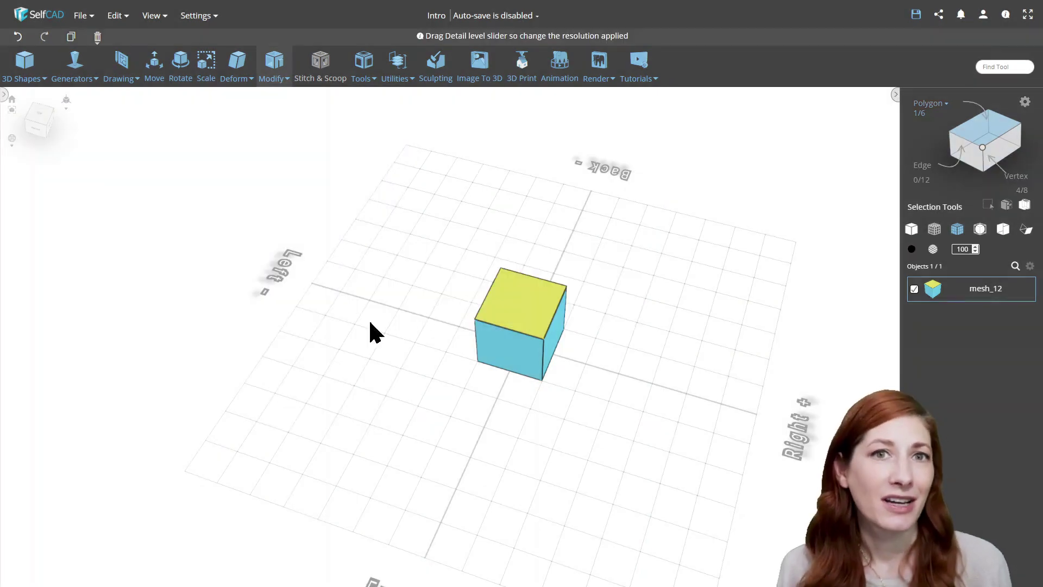
click(119, 95)
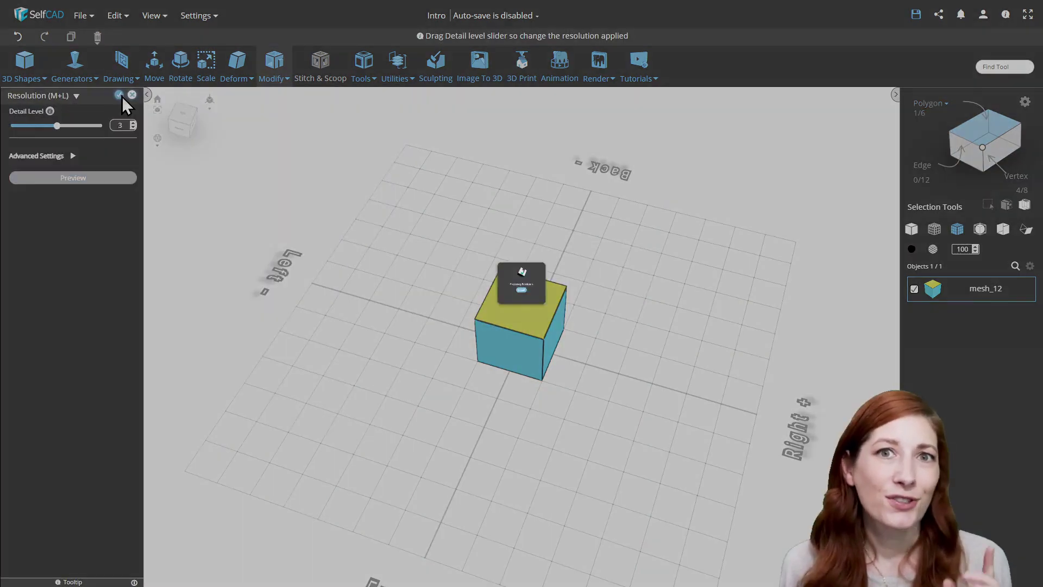
In top view, box-select the central block of grid squares
click(414, 275)
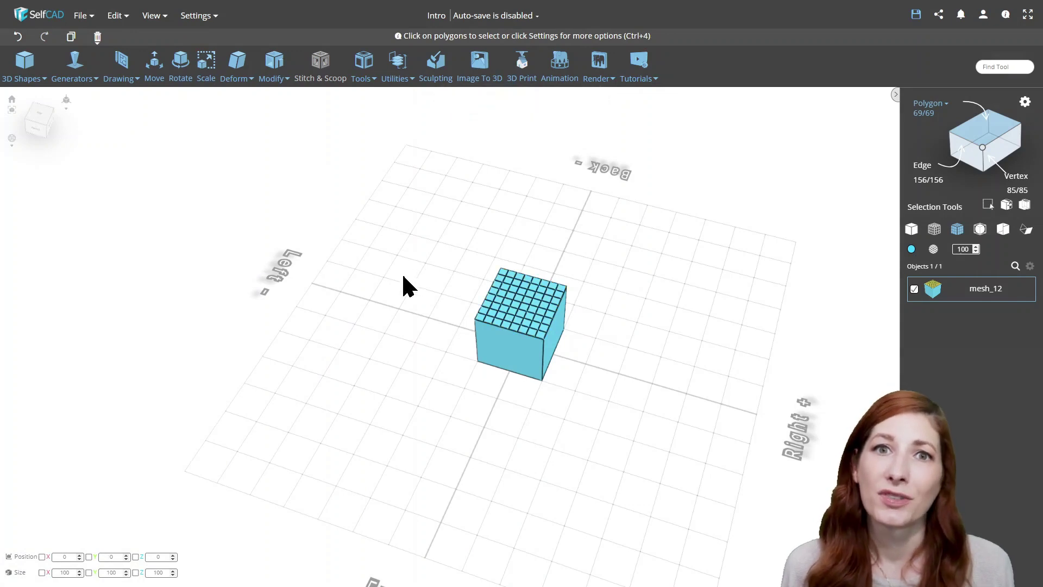
click(43, 115)
click(531, 332)
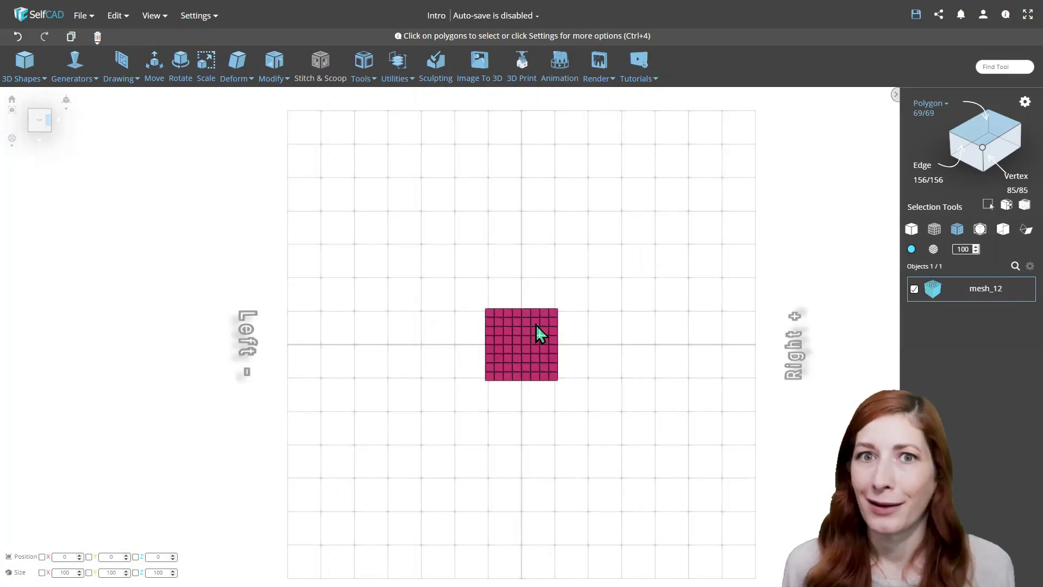
drag(535, 324, 505, 373)
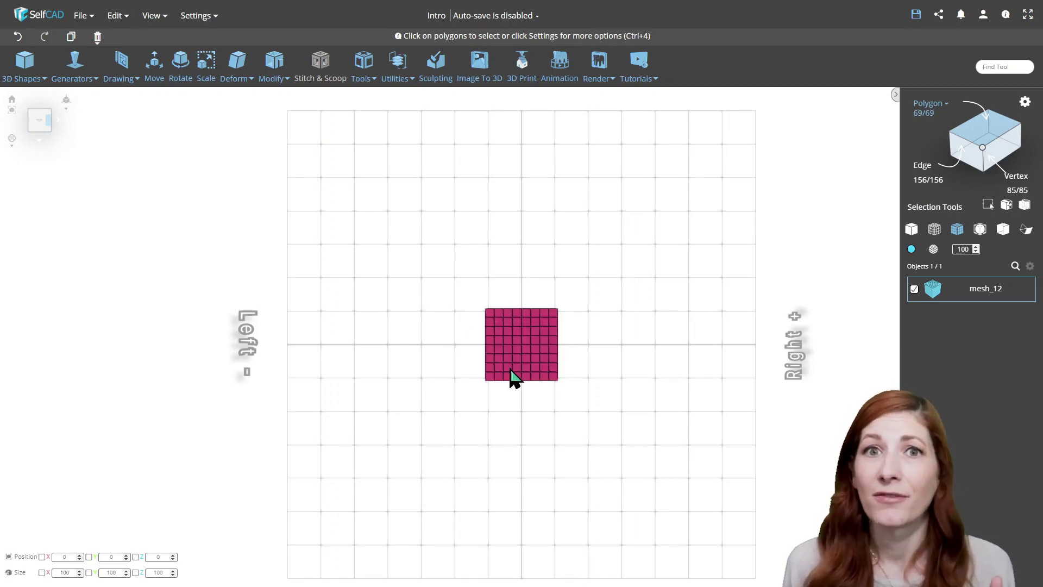
Extrude the selected central squares by -100 to punch a hole through the block
right_drag(621, 413, 611, 387)
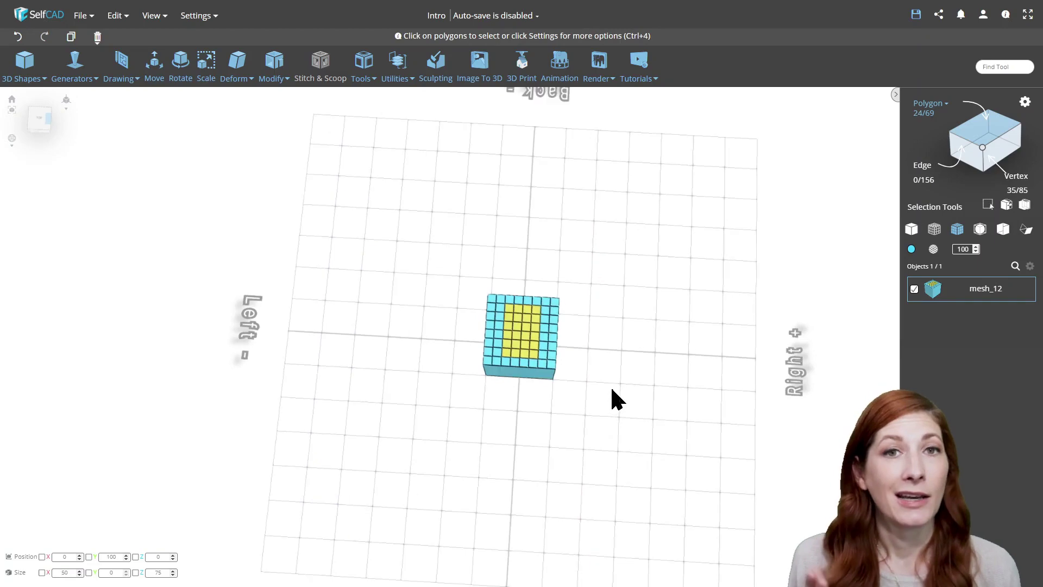
click(274, 87)
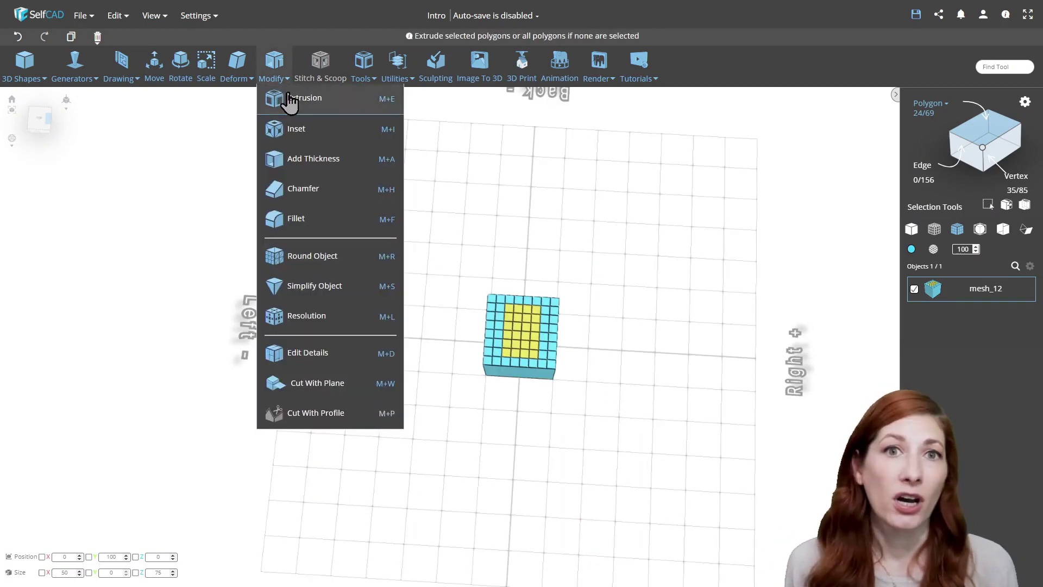
click(276, 98)
scroll(545, 366, up, 10)
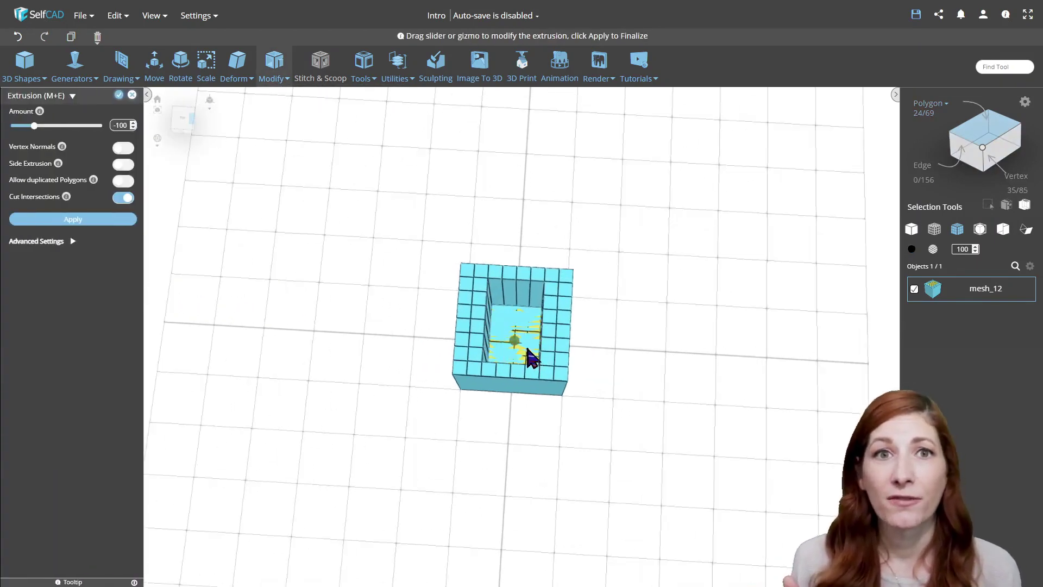
right_drag(525, 356, 766, 391)
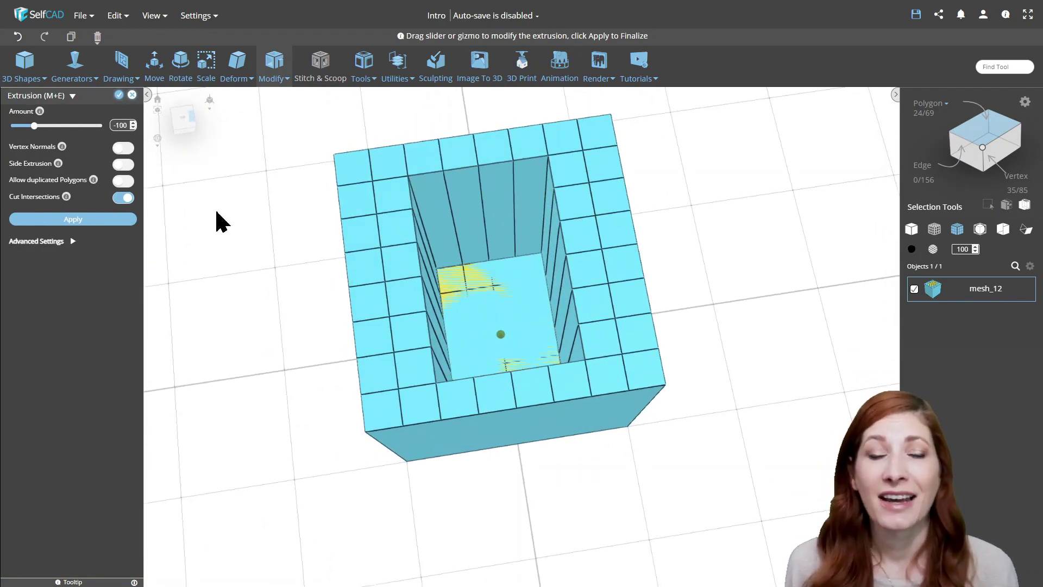
click(119, 95)
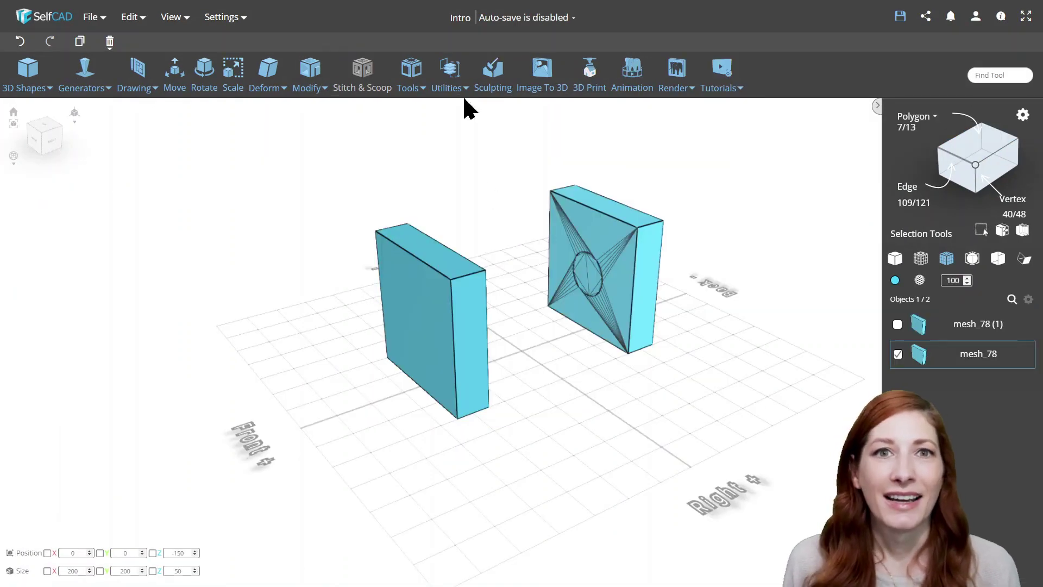
click(399, 82)
Measure the gap between the two blocks with the Measurements tool
click(435, 160)
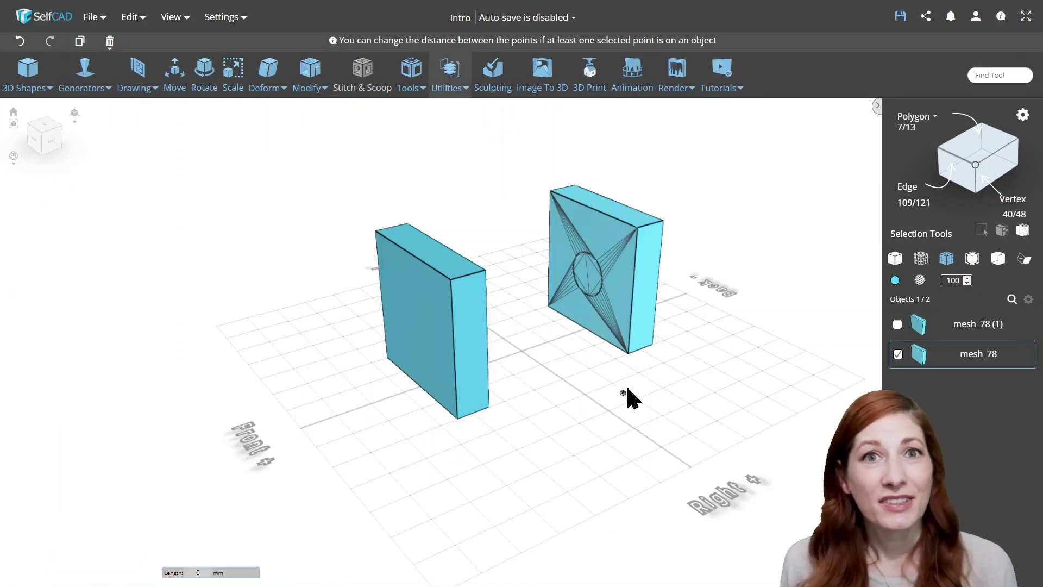
click(628, 353)
click(496, 404)
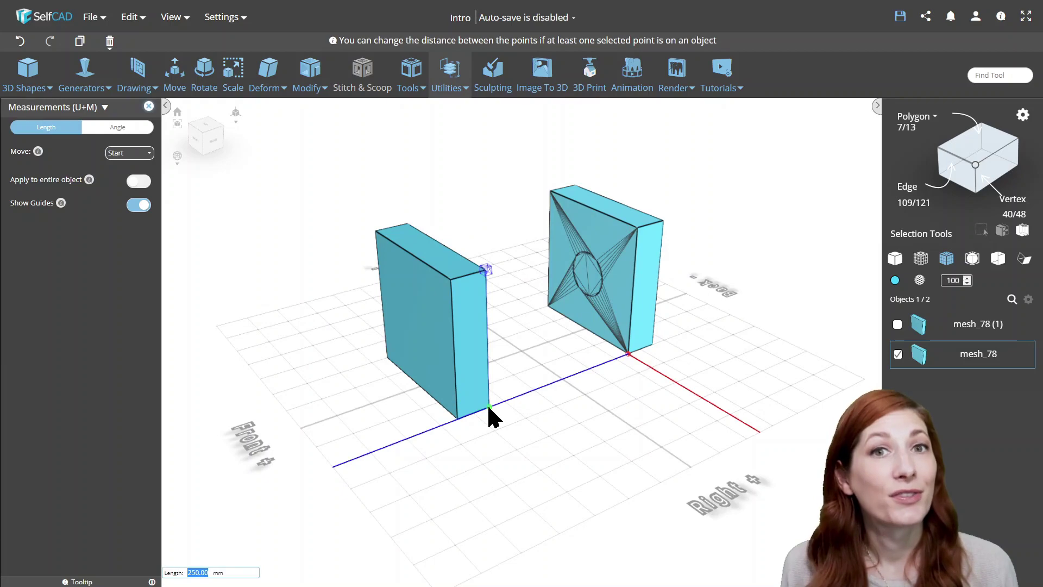
click(148, 106)
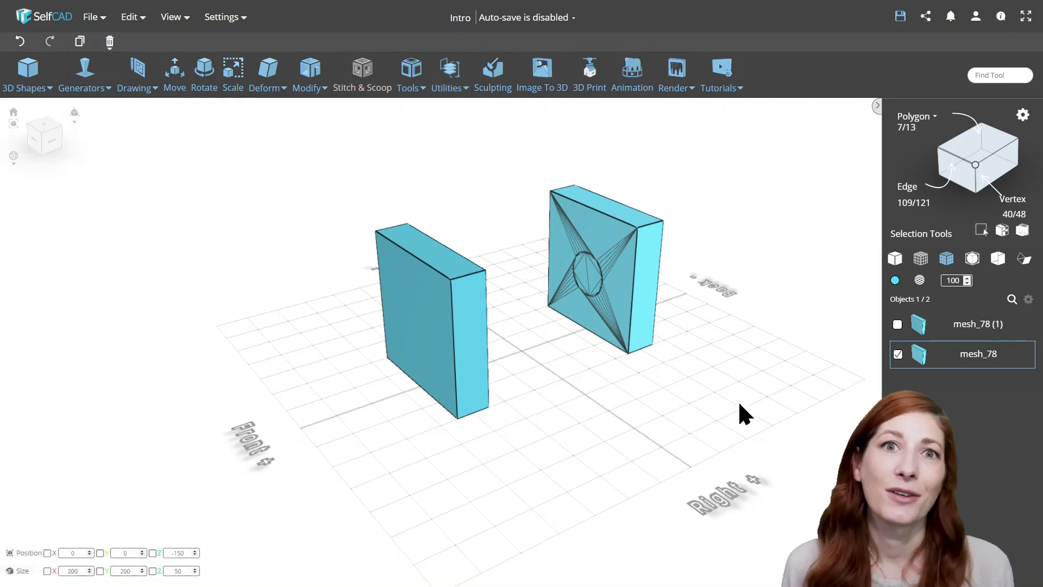
Combine both blocks into one mesh using the Merge method
drag(741, 414, 435, 333)
key(ctrl+a)
click(458, 80)
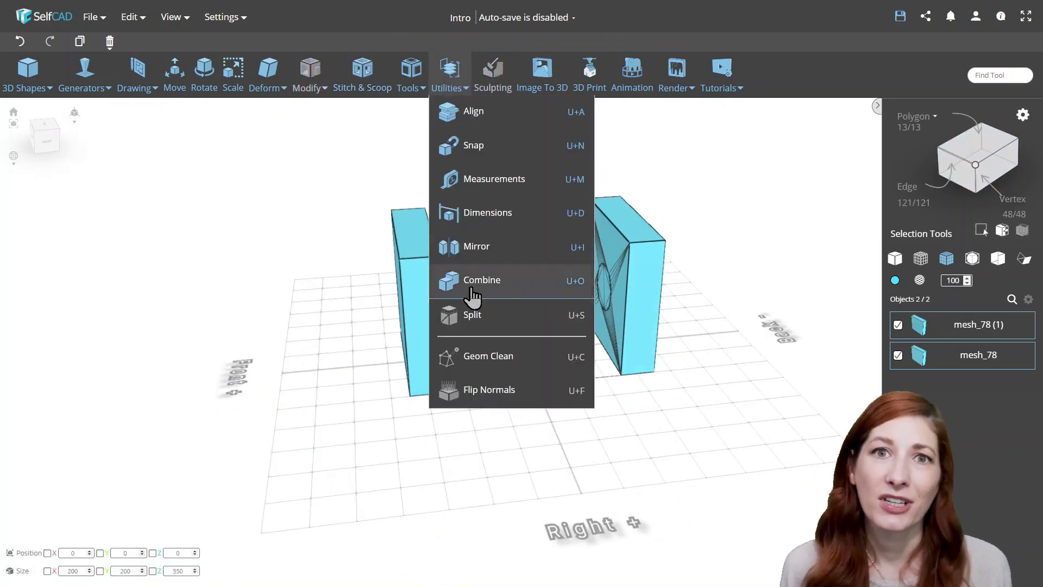
click(450, 279)
click(108, 165)
click(117, 197)
click(133, 106)
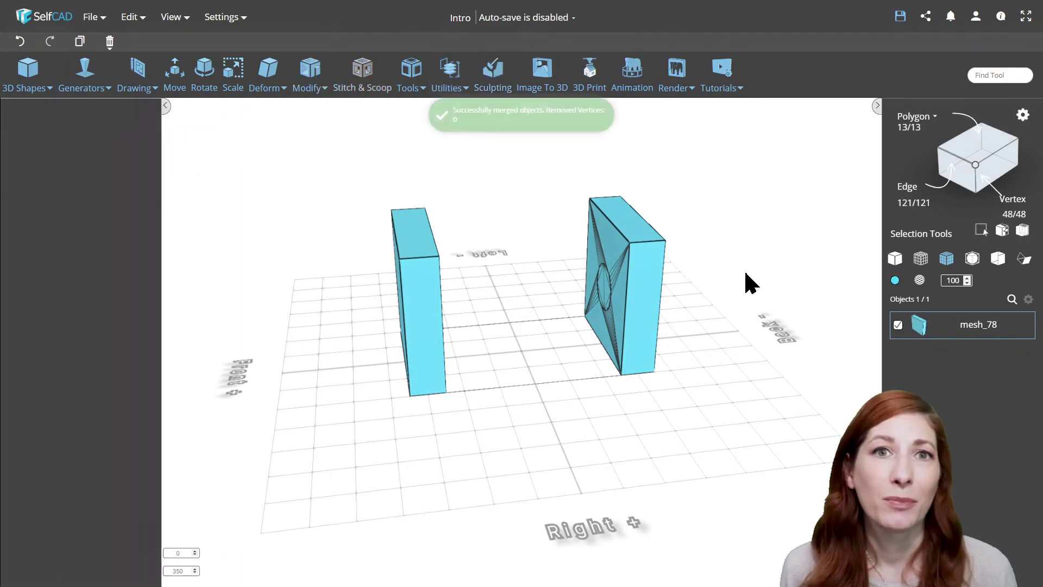
Select the right block's round face and extrude it by 250 into a cylinder
click(919, 117)
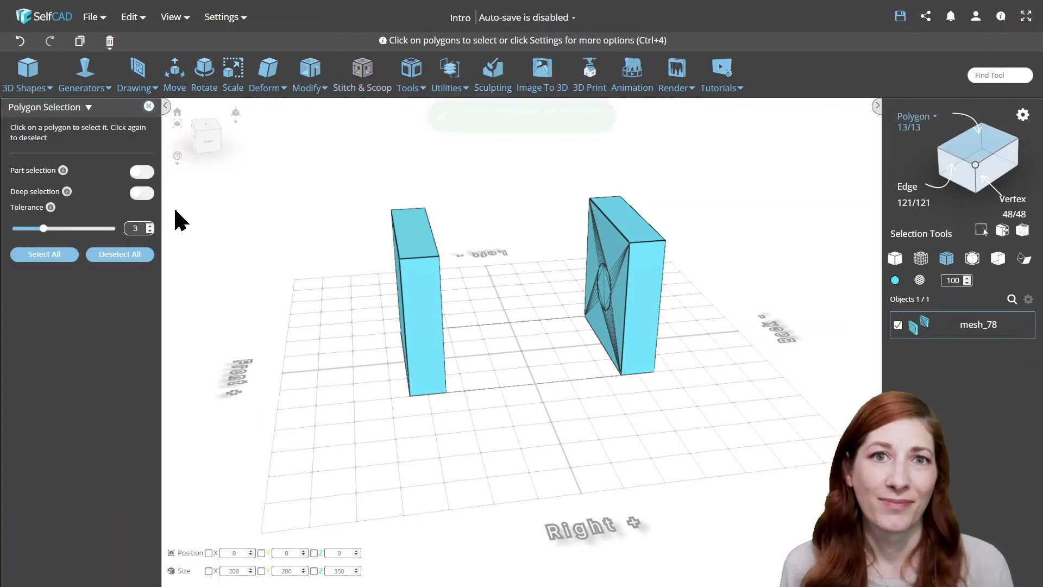
click(142, 171)
drag(413, 424, 482, 400)
click(598, 288)
drag(595, 289, 551, 381)
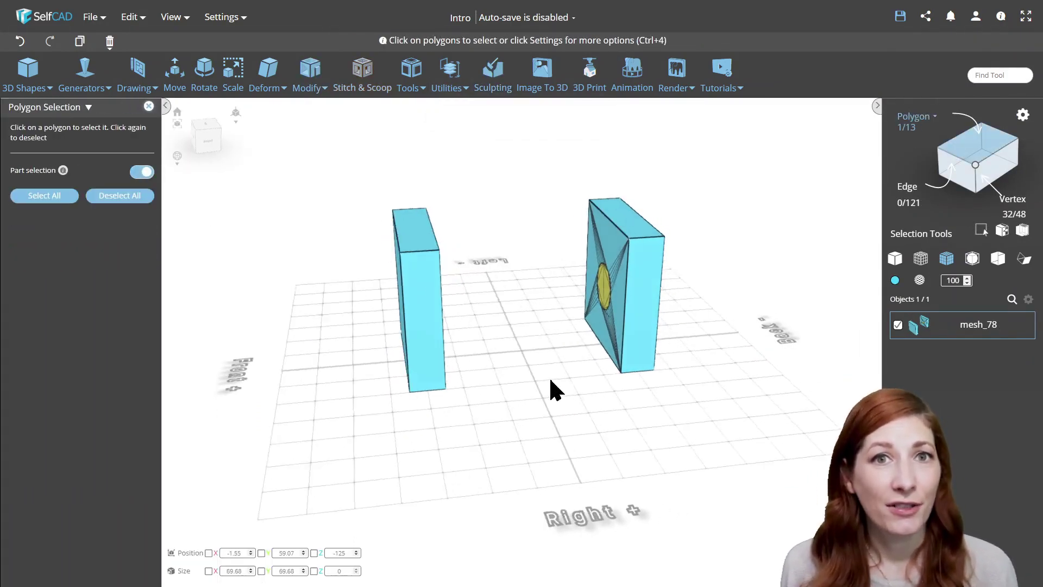
click(310, 76)
click(348, 107)
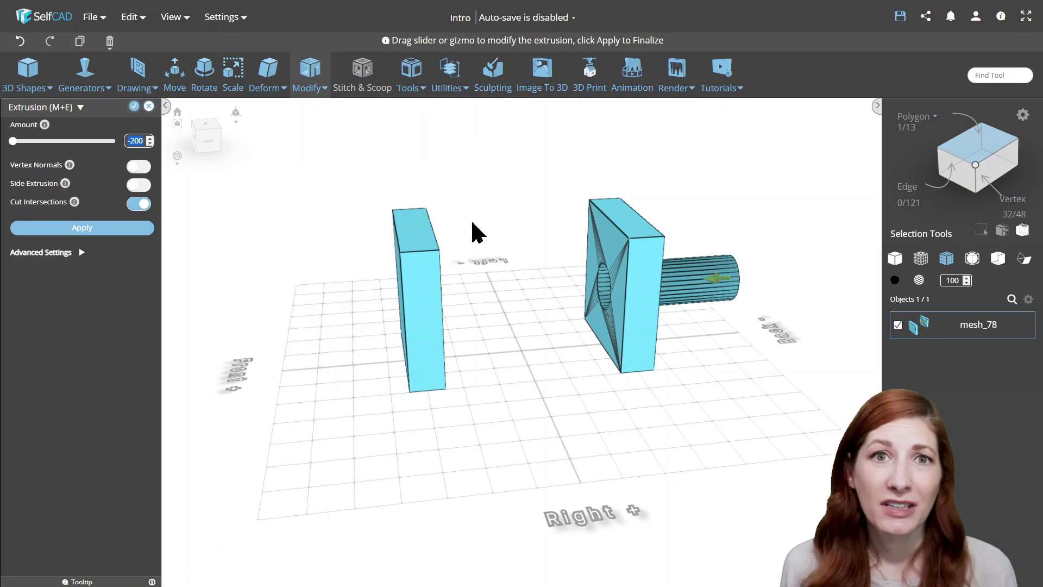
text(250)
drag(512, 273, 429, 399)
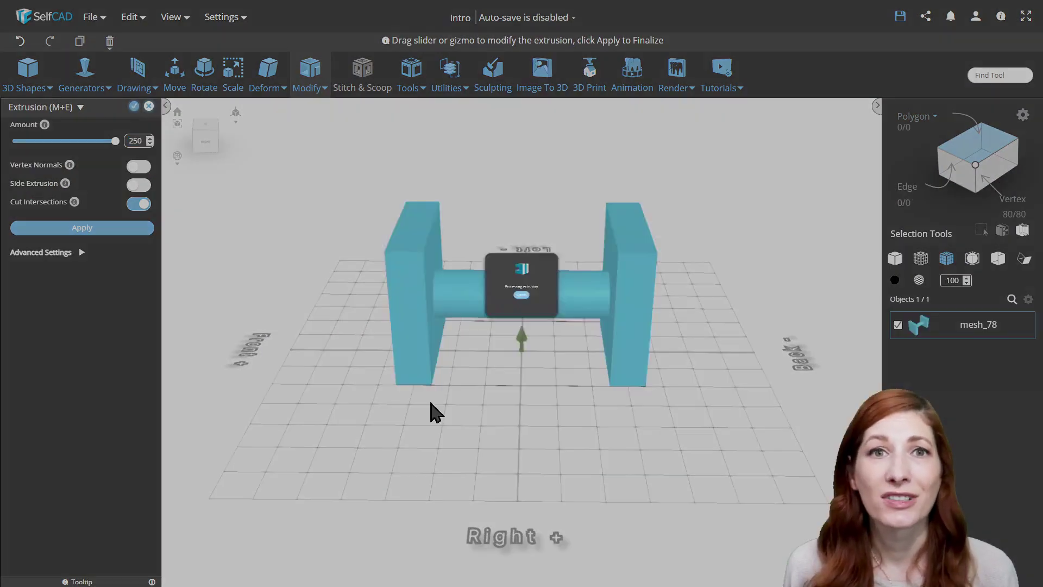
scroll(442, 314, up, 5)
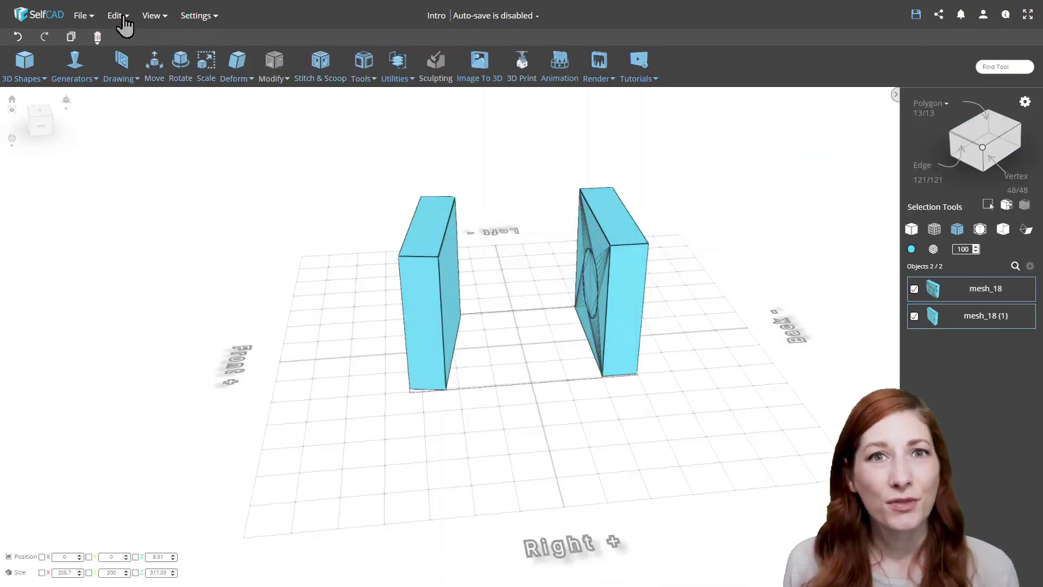
Merge the two blocks into one object
click(124, 25)
click(128, 186)
drag(493, 357, 554, 397)
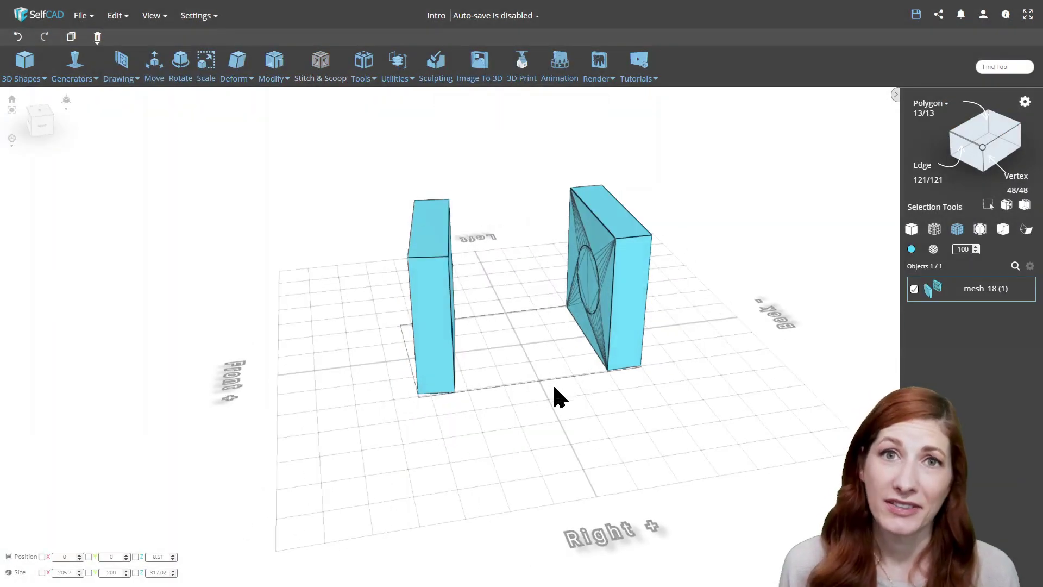
Extrude the right block's circular face into a cylinder and apply it
click(972, 140)
click(1025, 102)
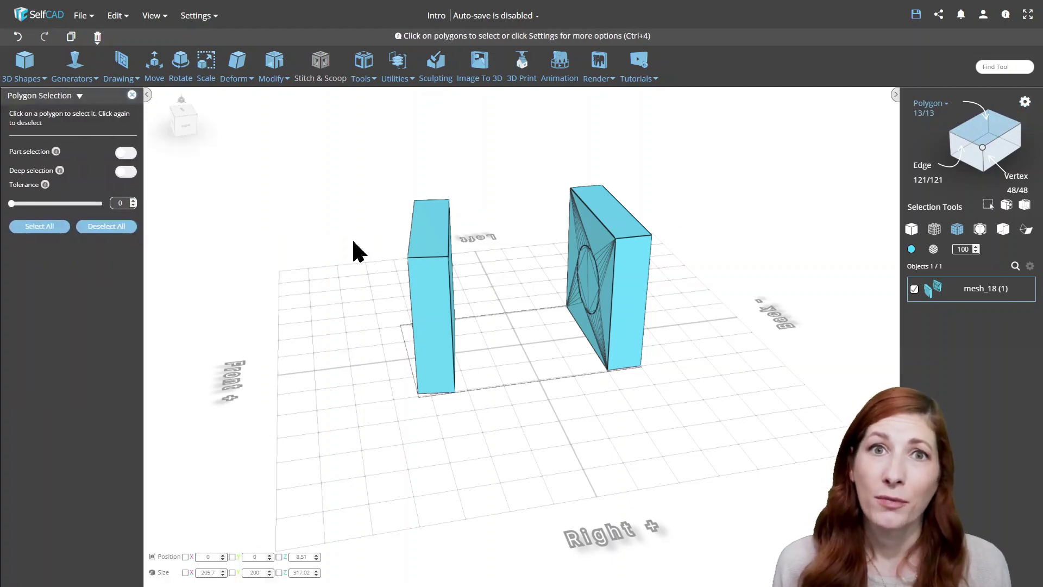
click(126, 153)
click(585, 273)
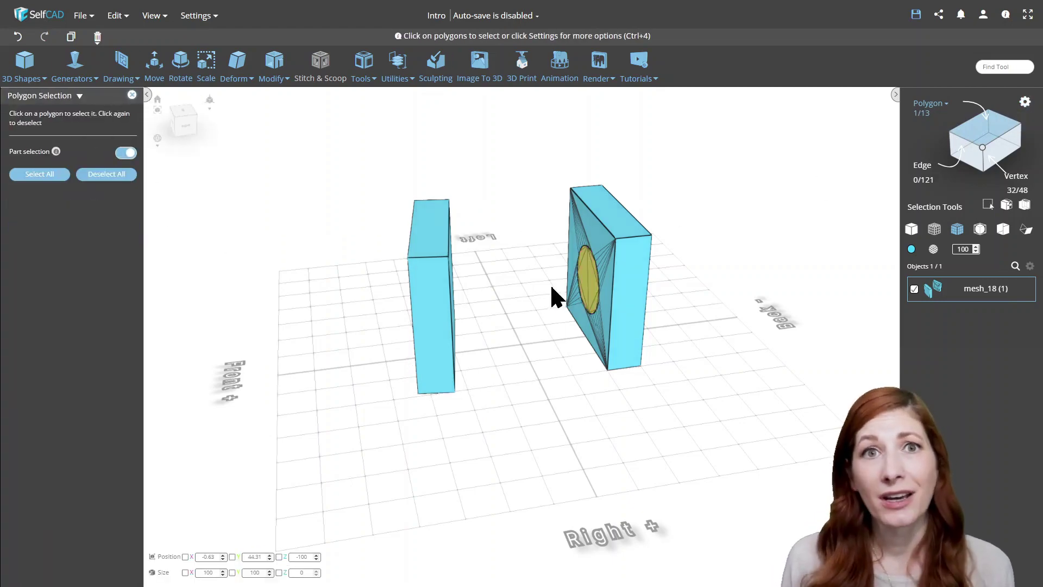
click(274, 78)
click(293, 100)
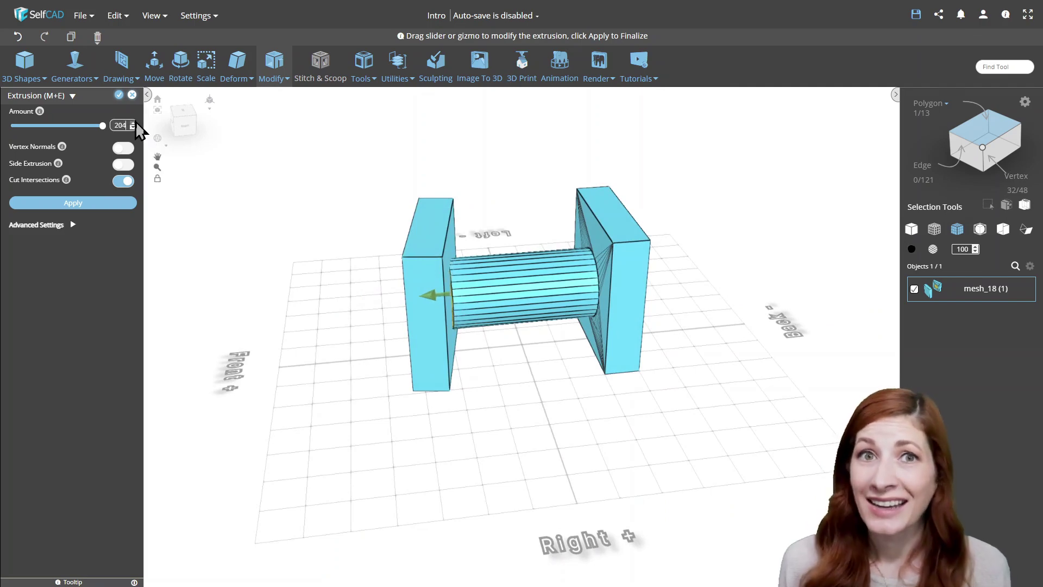
click(118, 95)
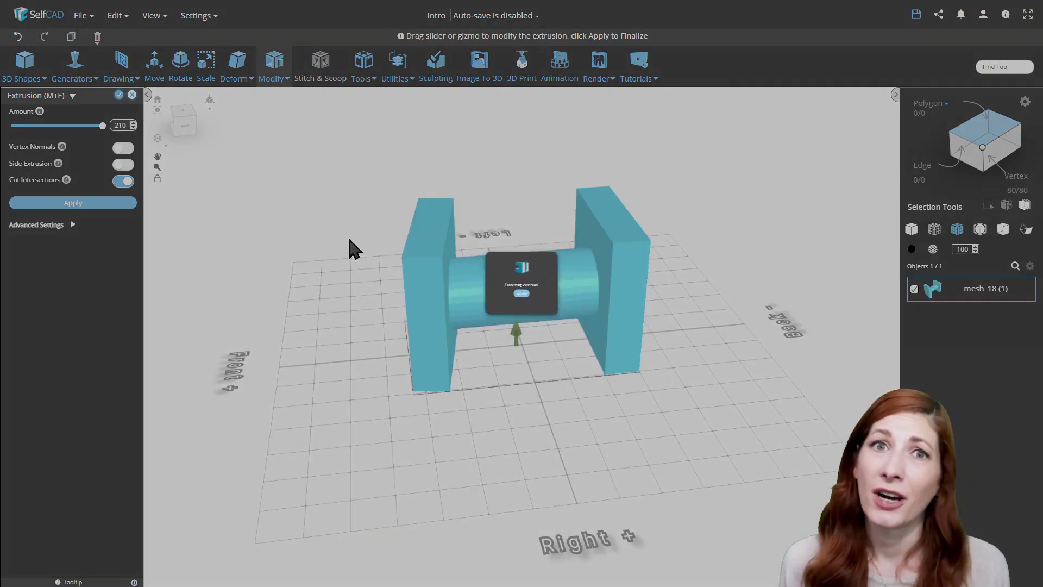
Delete the left block's inner face where the cylinder meets it, confirming Yes
drag(582, 387, 465, 327)
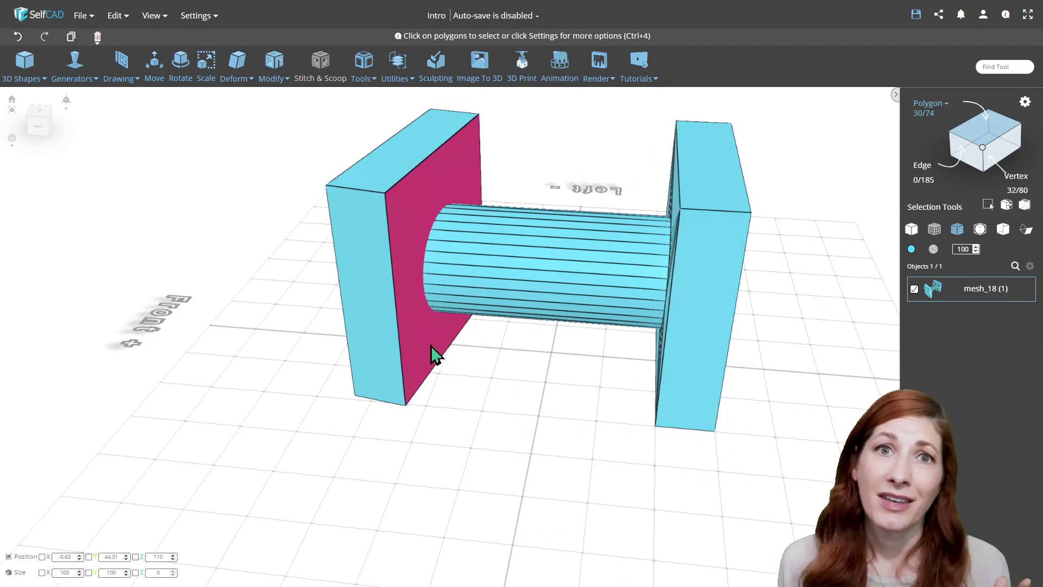
click(432, 353)
drag(539, 393, 757, 270)
key(Delete)
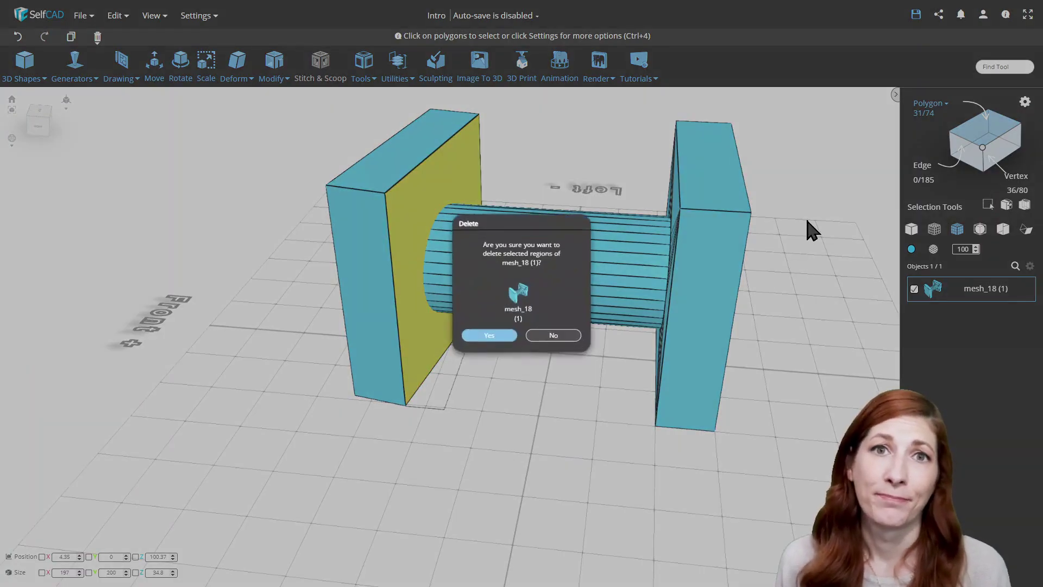
key(Return)
drag(554, 184, 612, 168)
Slide the cylinder into the block, preview a Difference subtraction, then discard it
key(m)
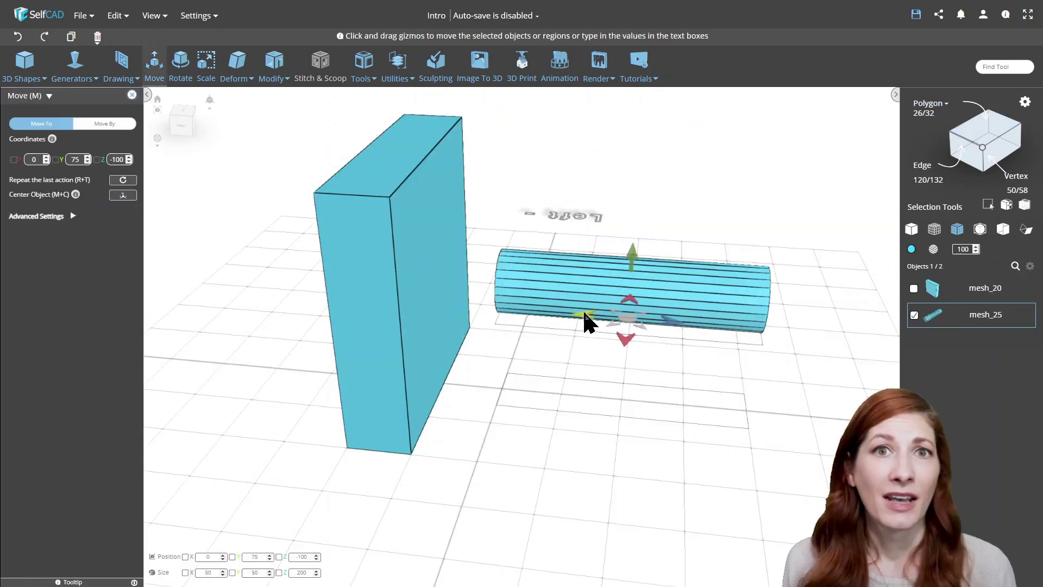
drag(582, 319, 525, 313)
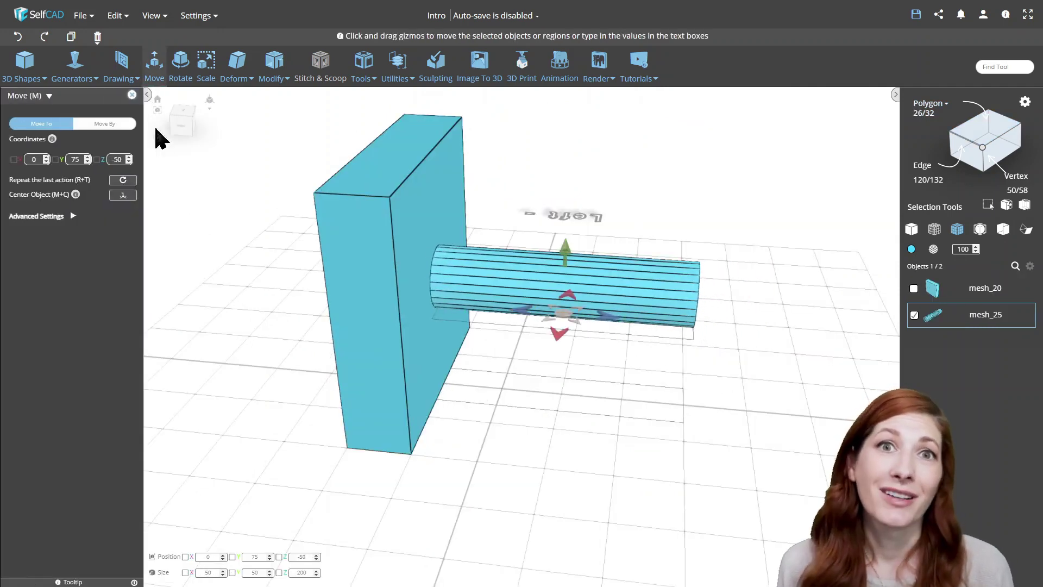
click(132, 95)
shift+click(396, 244)
click(323, 76)
click(69, 126)
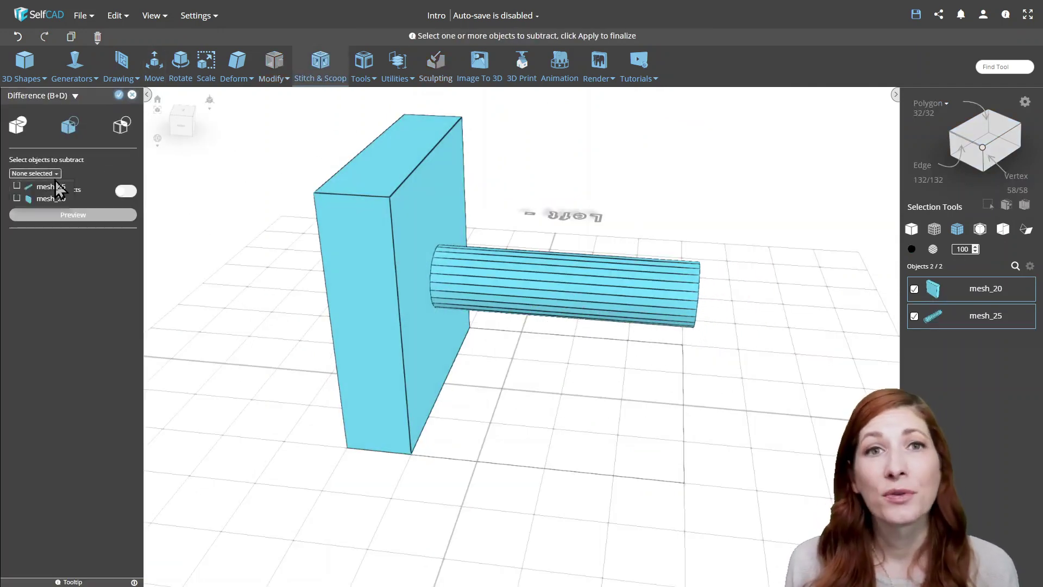
click(29, 200)
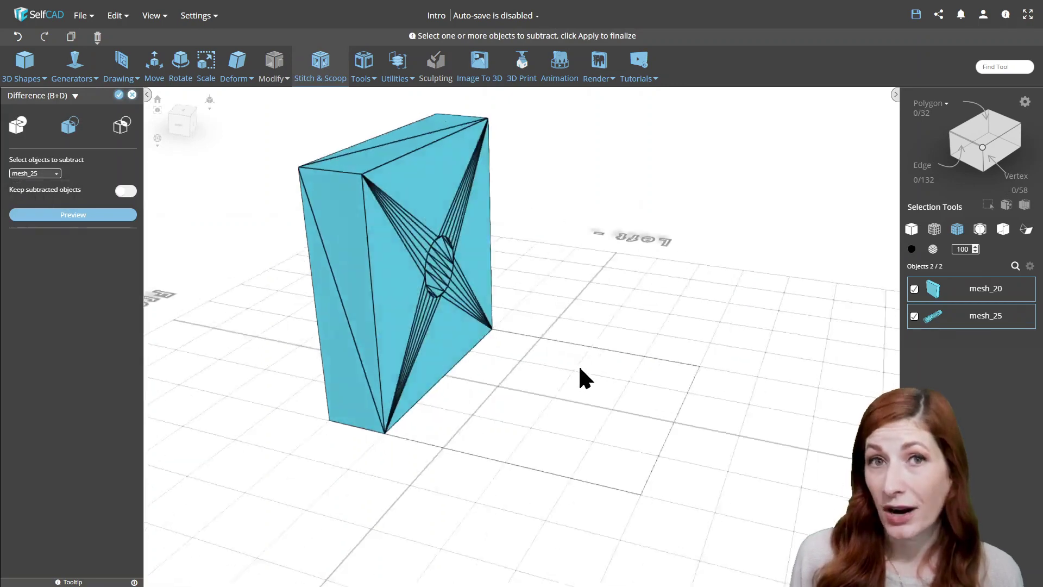
scroll(455, 275, up, 5)
scroll(456, 274, down, 5)
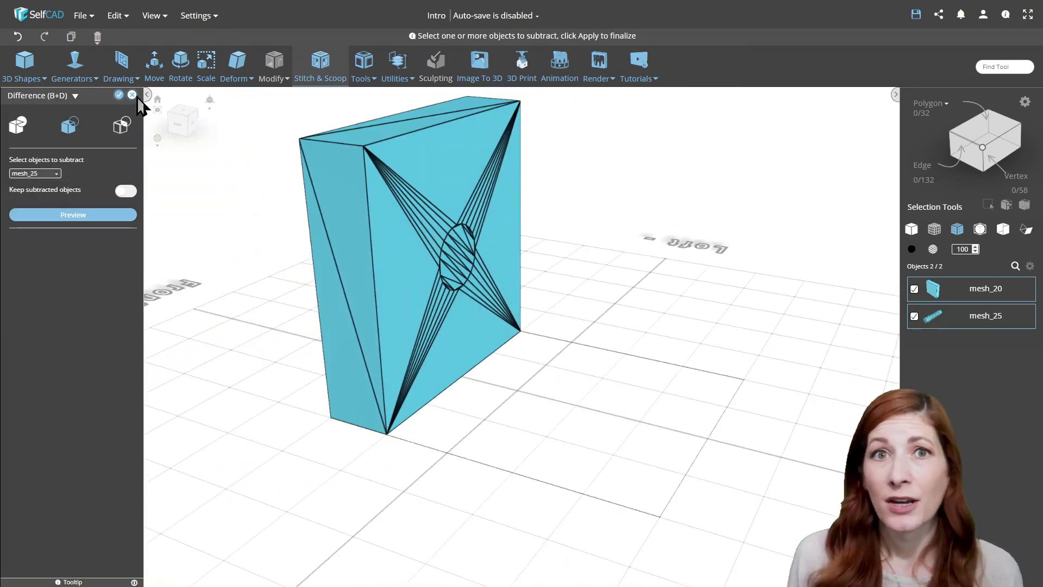
click(132, 94)
click(517, 318)
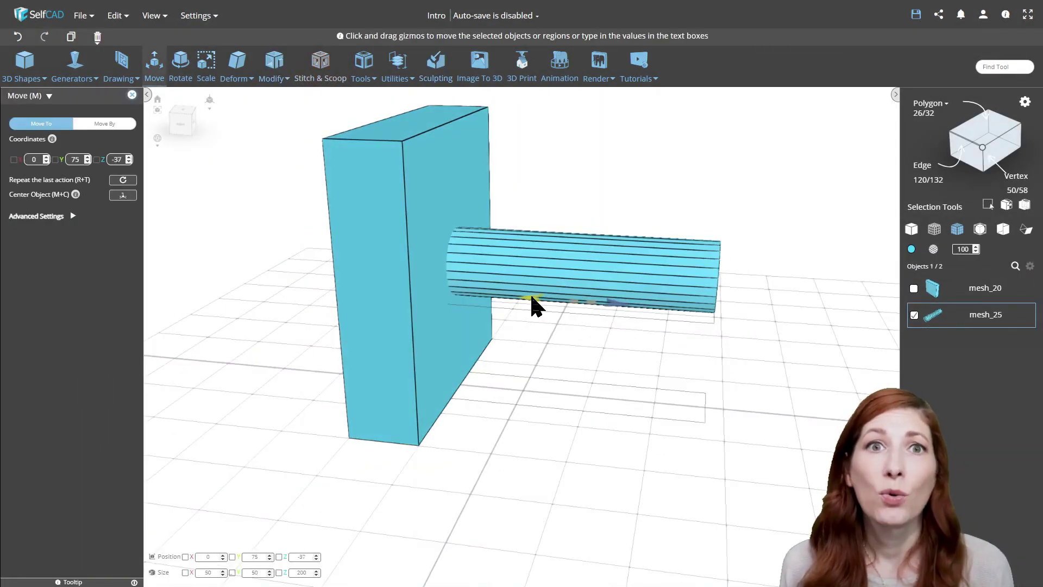
Subtract the cylinder mesh_25 from the block with Stitch & Scoop Difference
click(132, 94)
shift+click(396, 245)
click(320, 71)
click(69, 126)
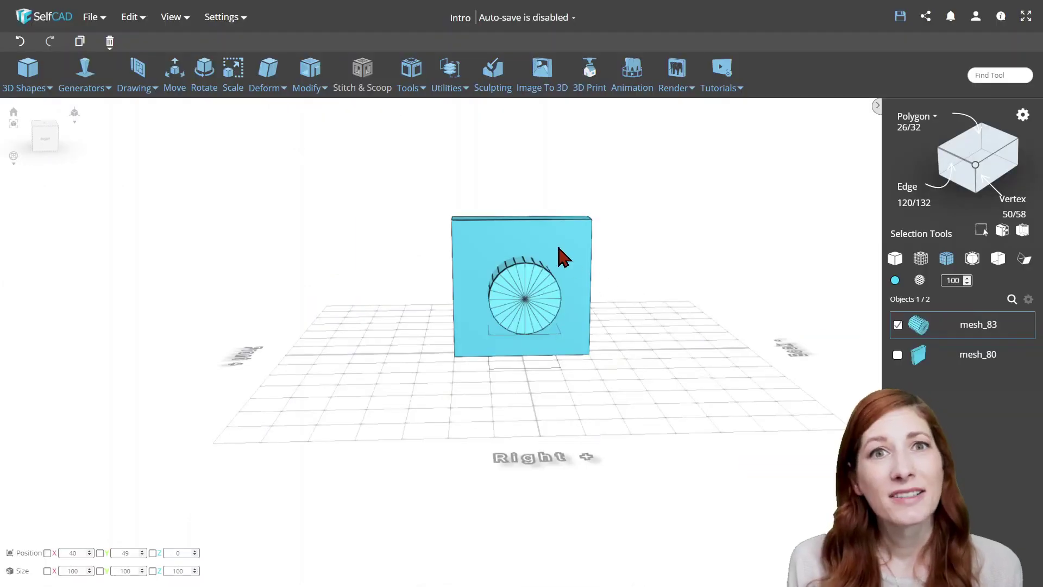
Preview subtracting mesh_83 from the cube with Difference, then discard the preview
shift+click(565, 256)
click(363, 87)
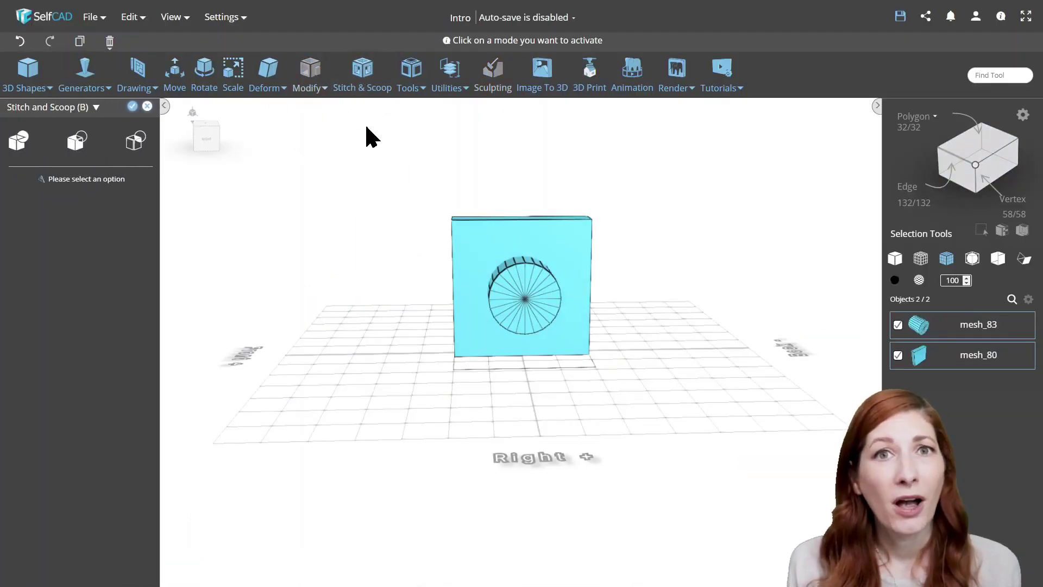
click(79, 142)
click(49, 195)
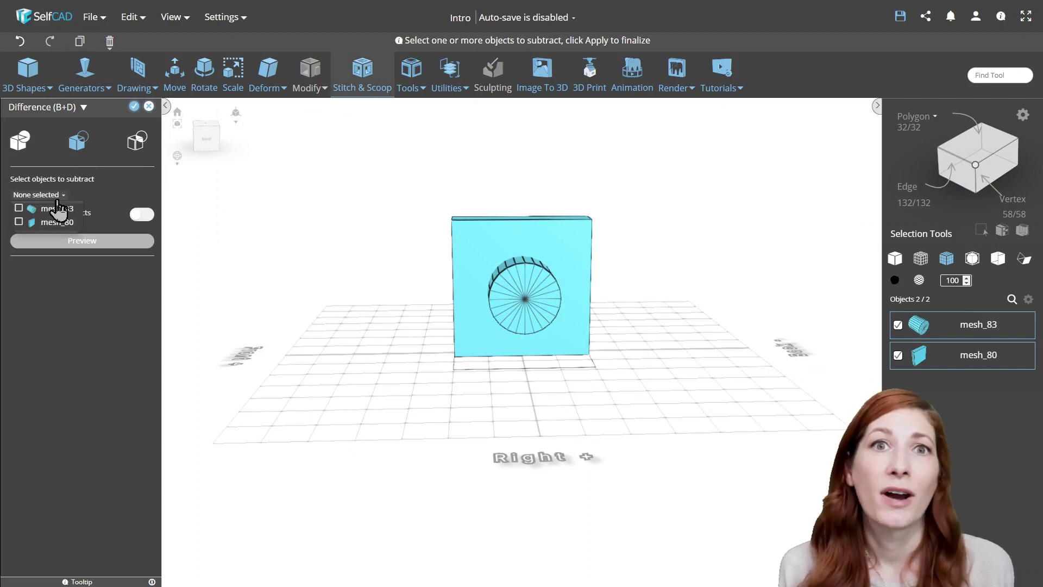
click(51, 209)
click(703, 239)
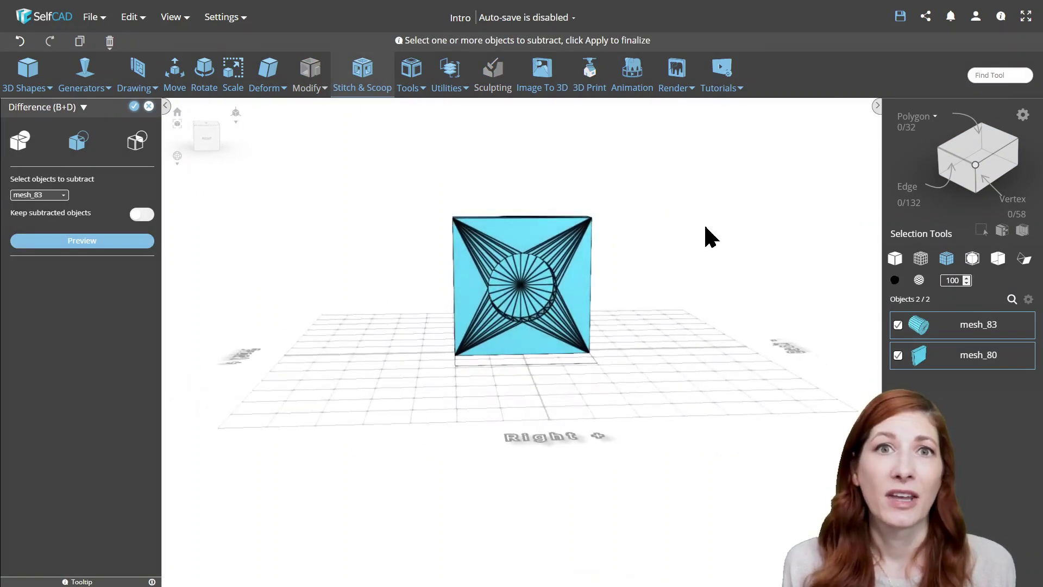
click(149, 107)
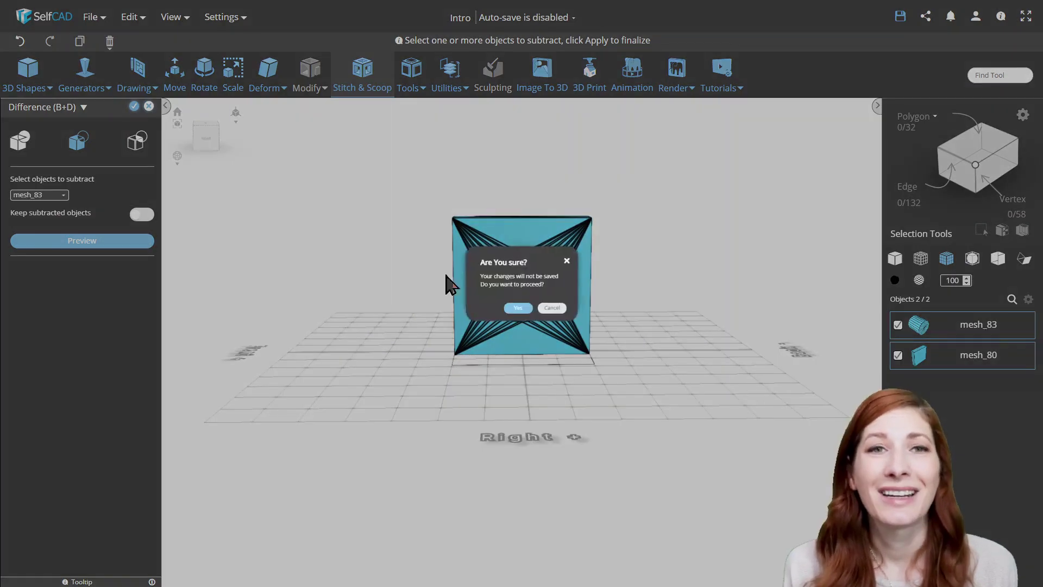
click(513, 318)
Raise the cube's Resolution detail level to subdivide it into a grid
click(532, 312)
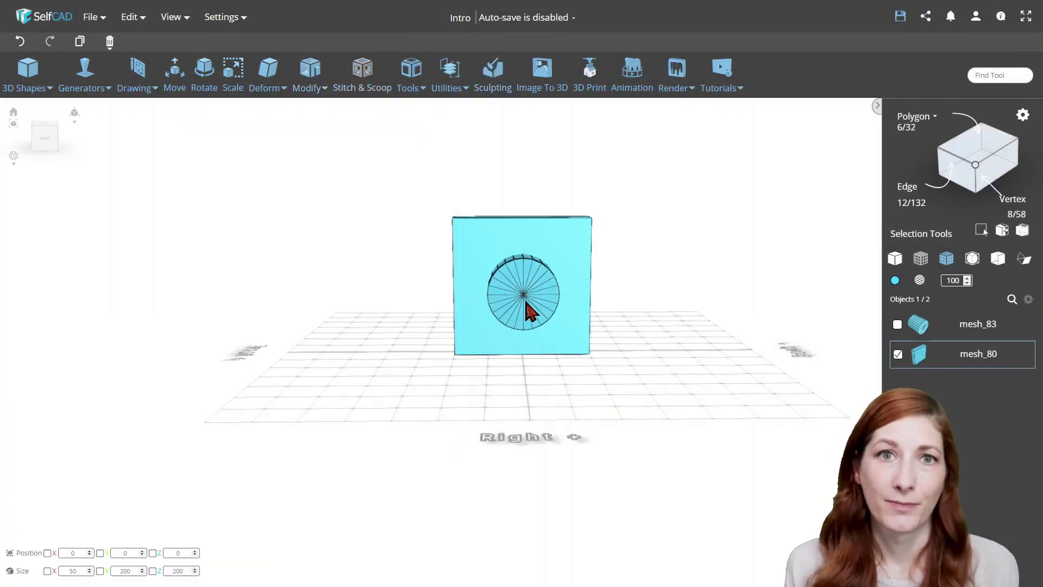
click(325, 93)
click(353, 357)
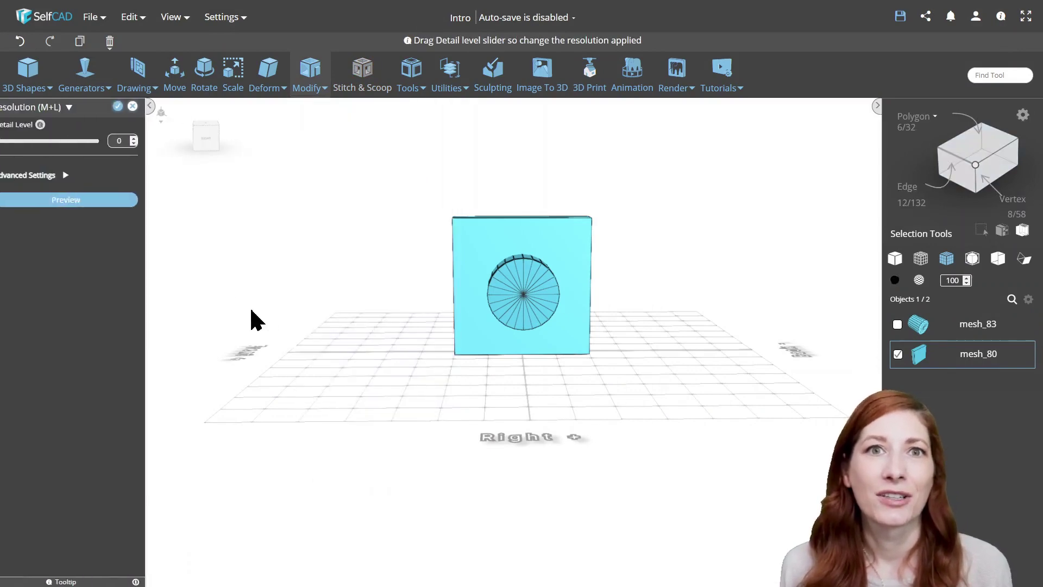
click(63, 142)
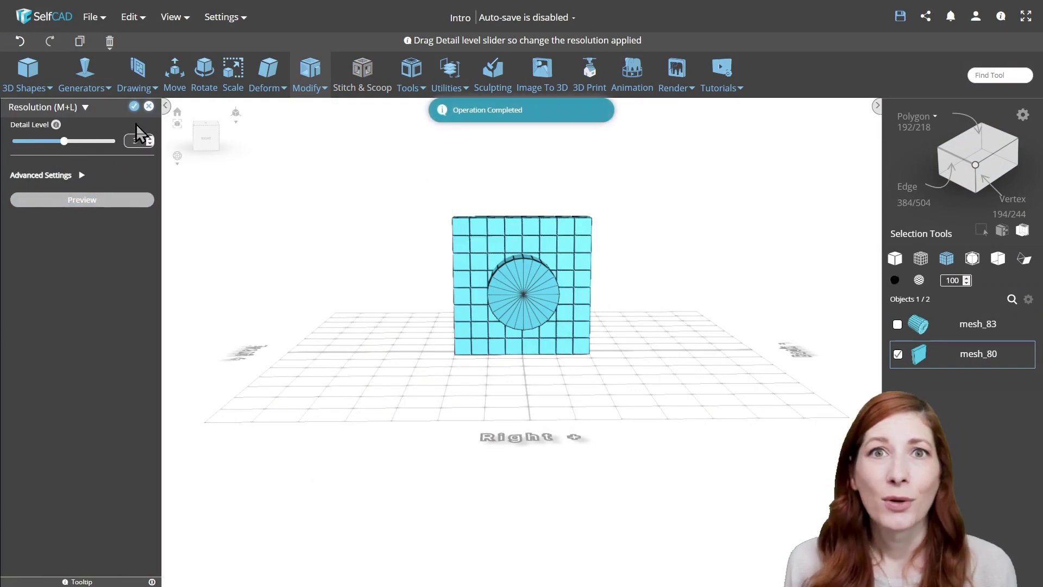
click(134, 106)
Preview the Difference of cube and cylinder again, subtracting mesh_83
click(512, 301)
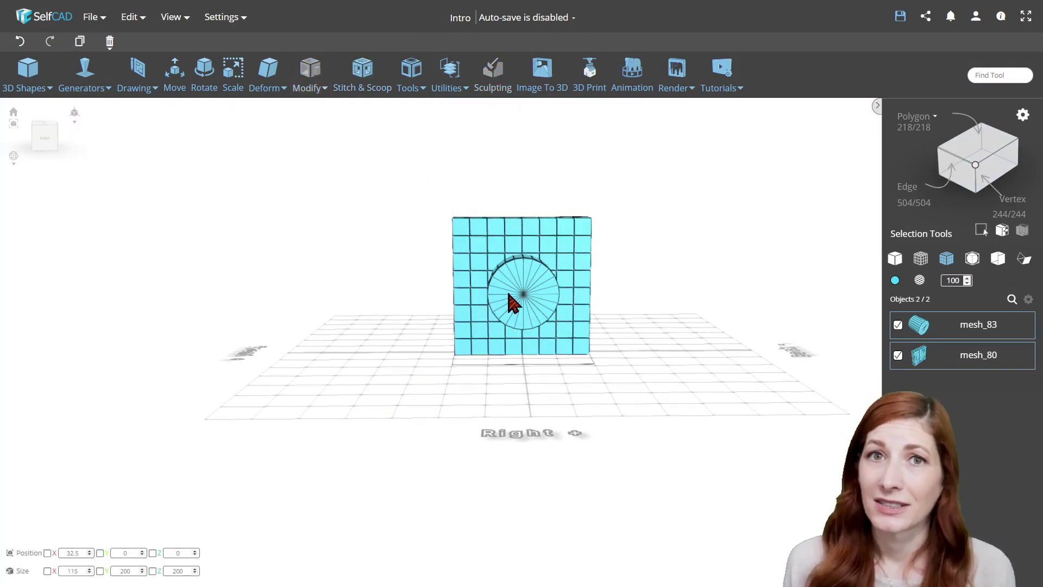
click(365, 82)
click(79, 143)
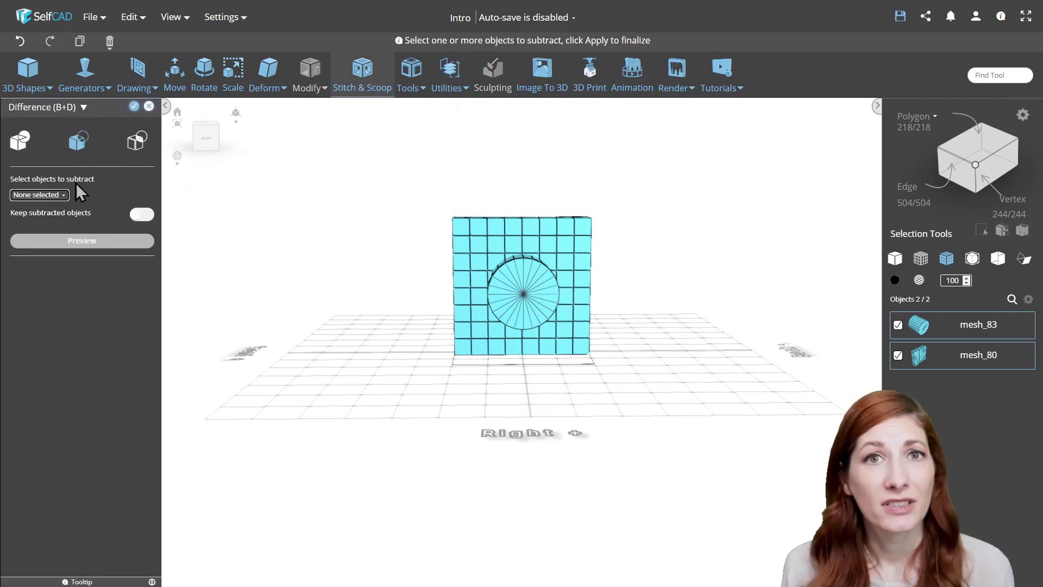
click(39, 195)
click(63, 205)
click(127, 302)
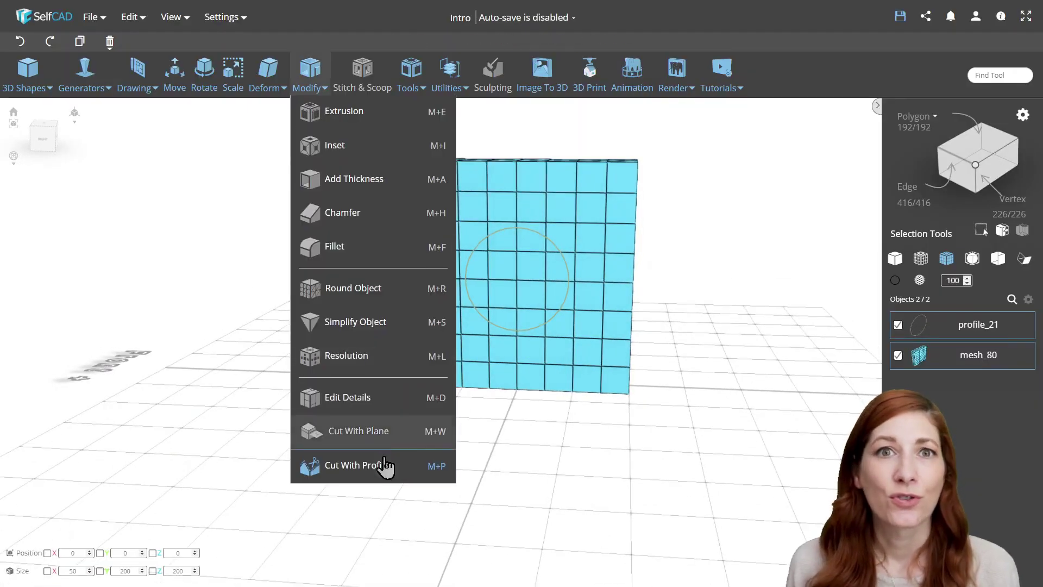
Apply Cut With Profile with the circle, then undo the cut
click(380, 464)
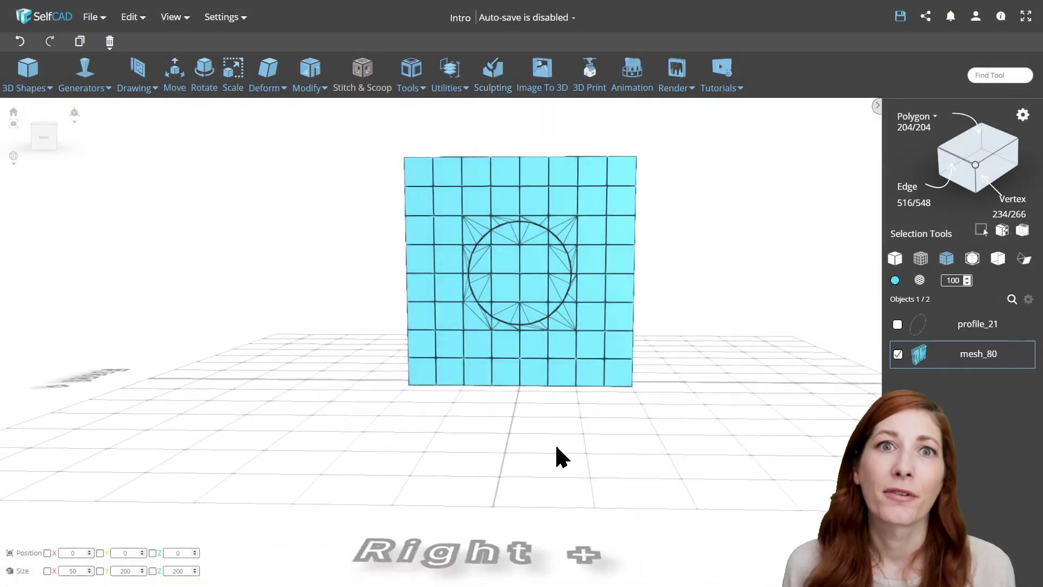
click(20, 42)
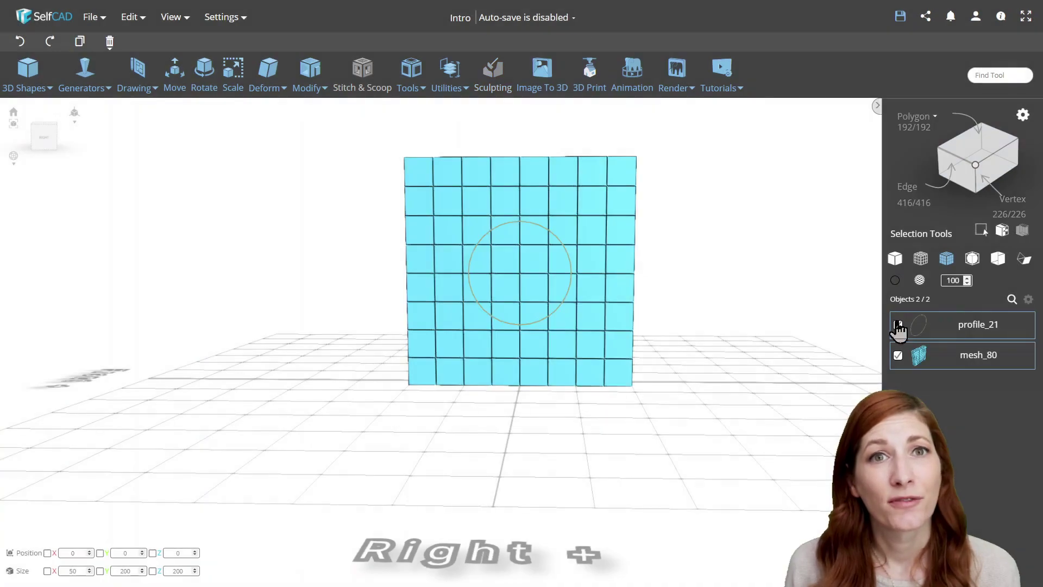
click(898, 324)
Reset the cube's Resolution to detail level 0 and reselect the circle profile_21
click(310, 74)
click(381, 358)
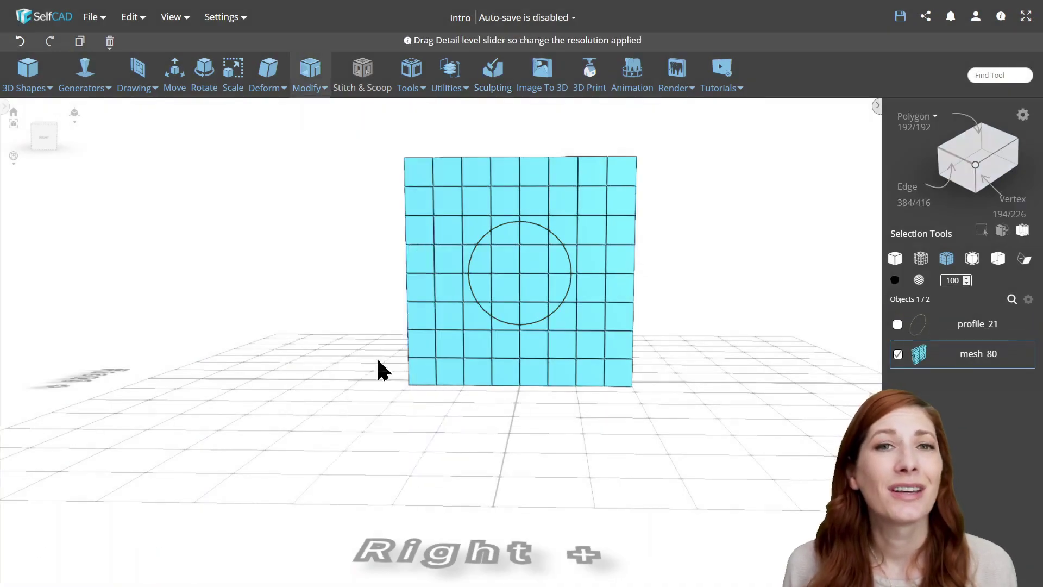
drag(63, 141, 12, 141)
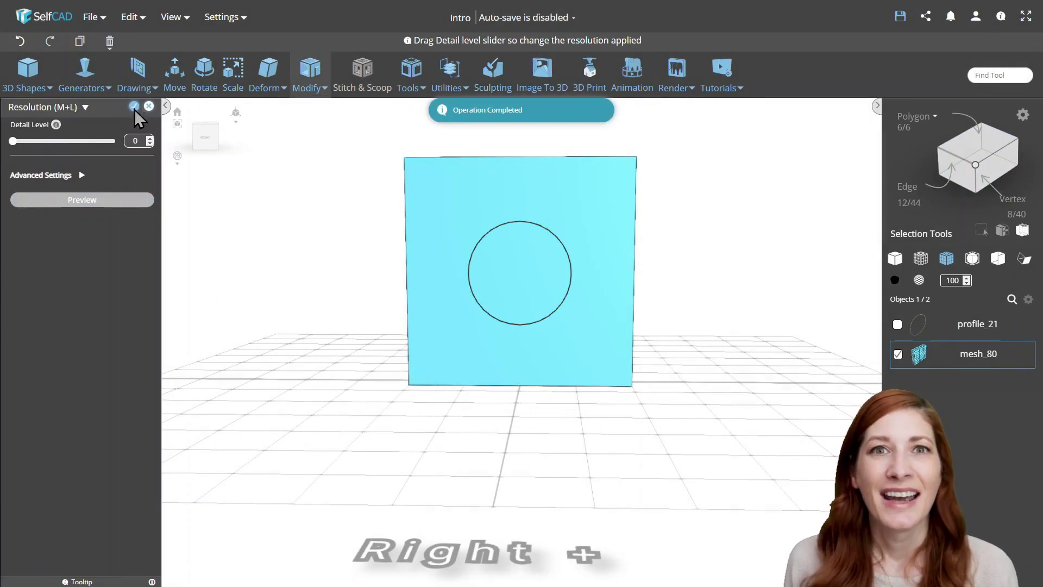
click(148, 106)
click(897, 324)
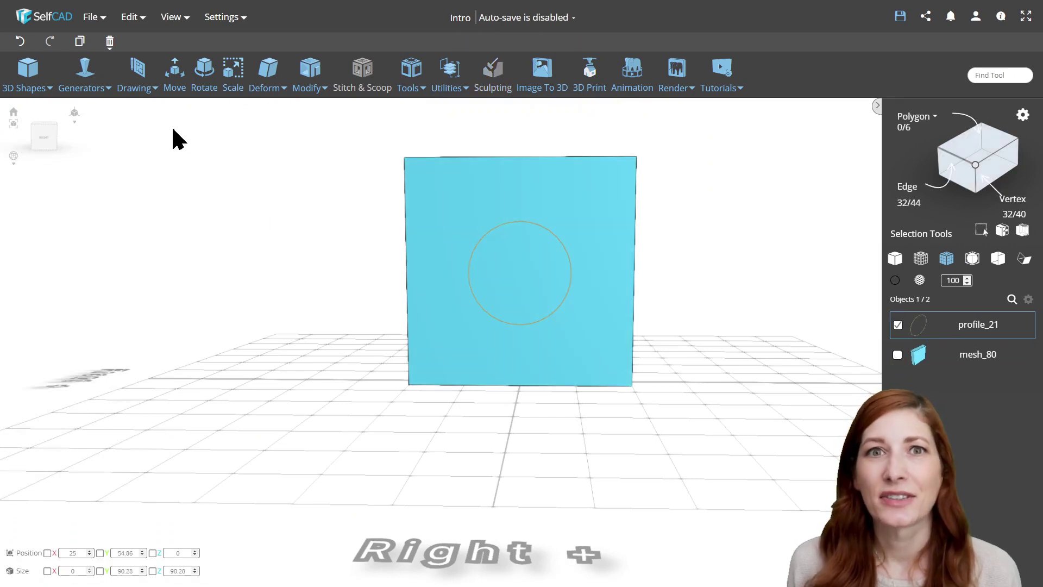
click(138, 77)
Sketch a 10-edge circle in 3D Sketch around the existing circle
click(163, 145)
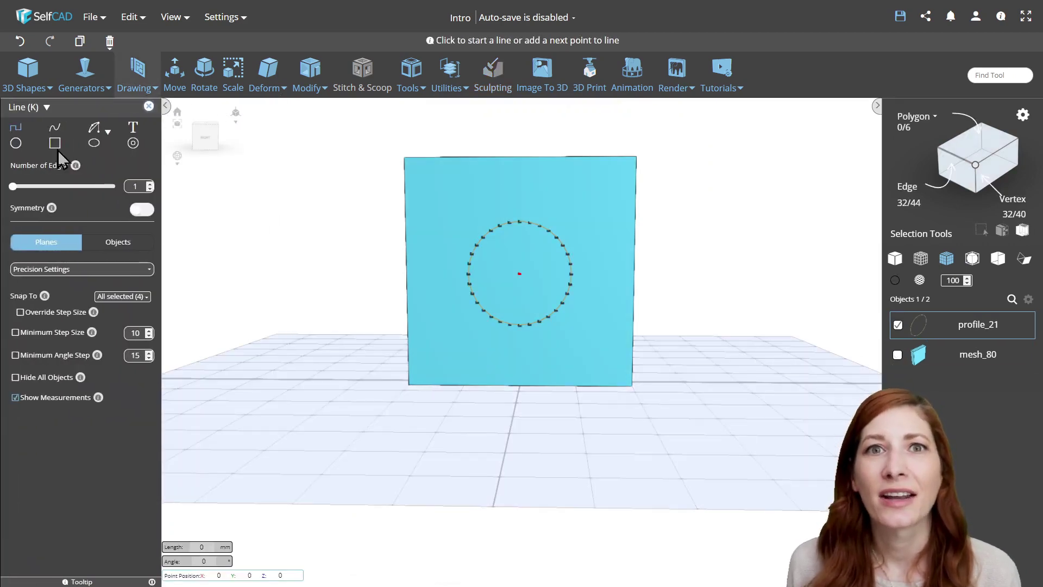
click(16, 143)
text(10)
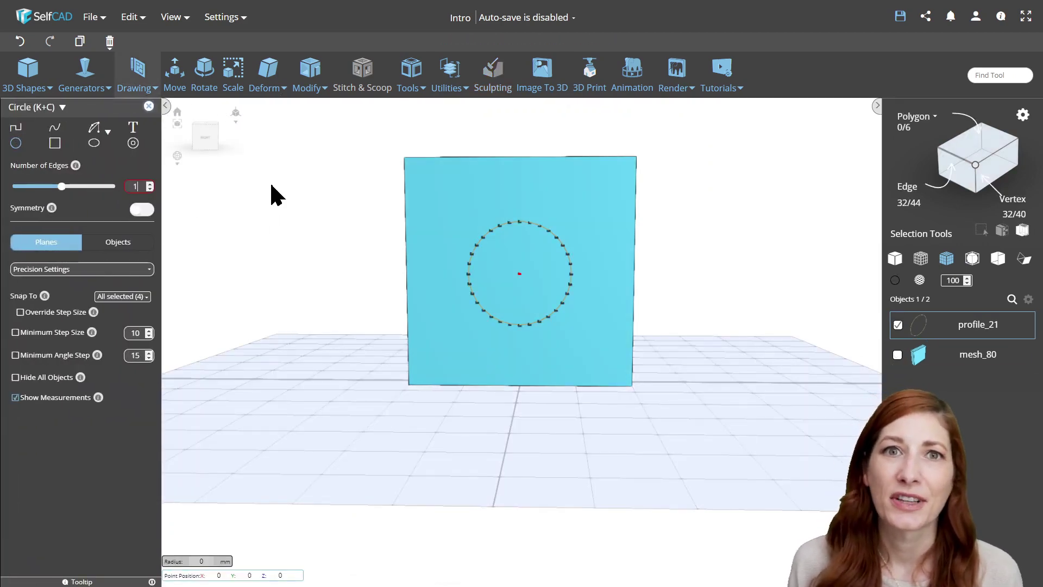
click(520, 274)
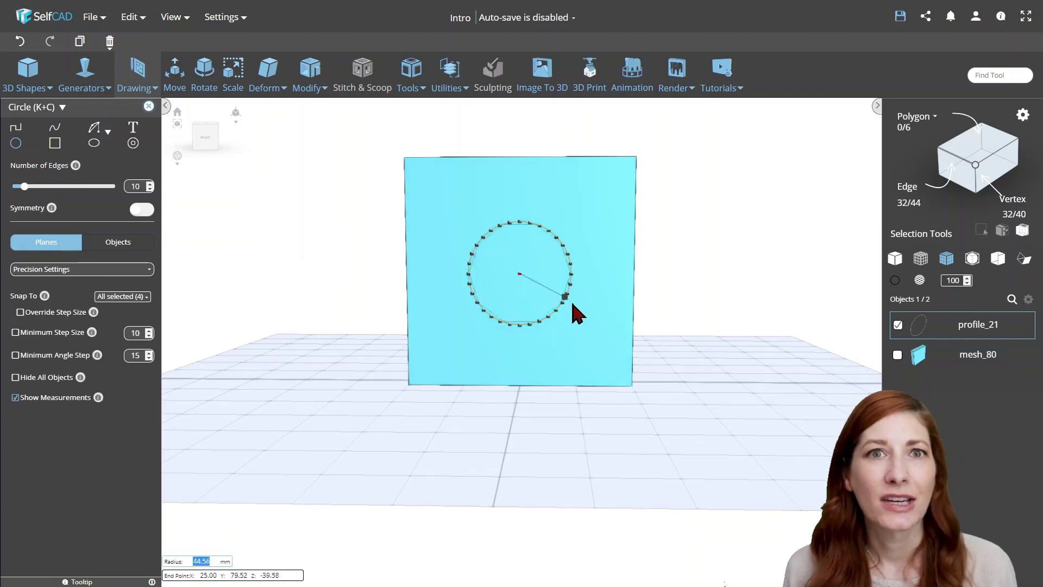
click(574, 315)
click(148, 106)
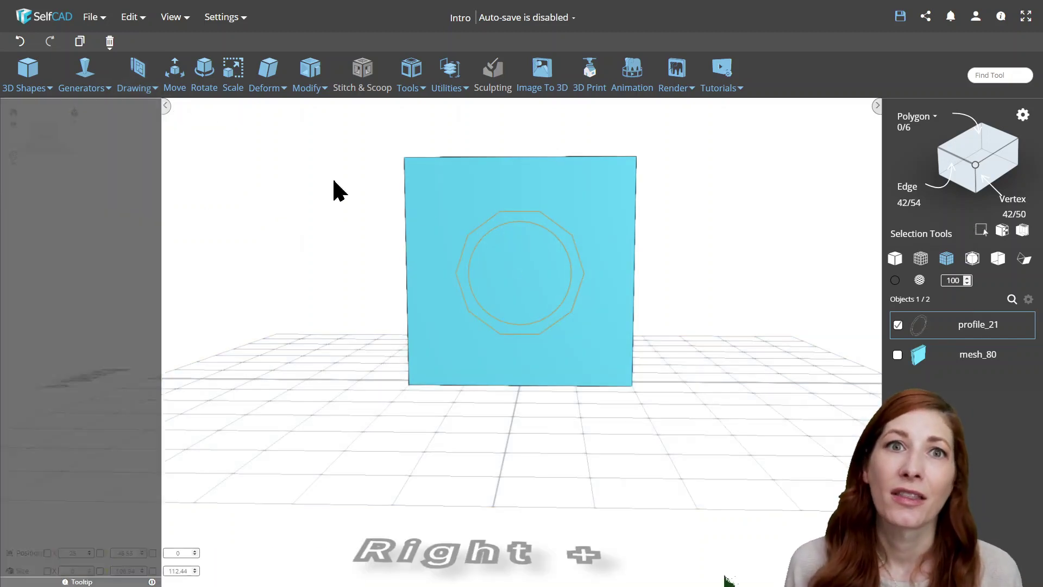
Engrave both profiles into the cube's front face with Cut With Profile
shift+click(458, 211)
click(310, 90)
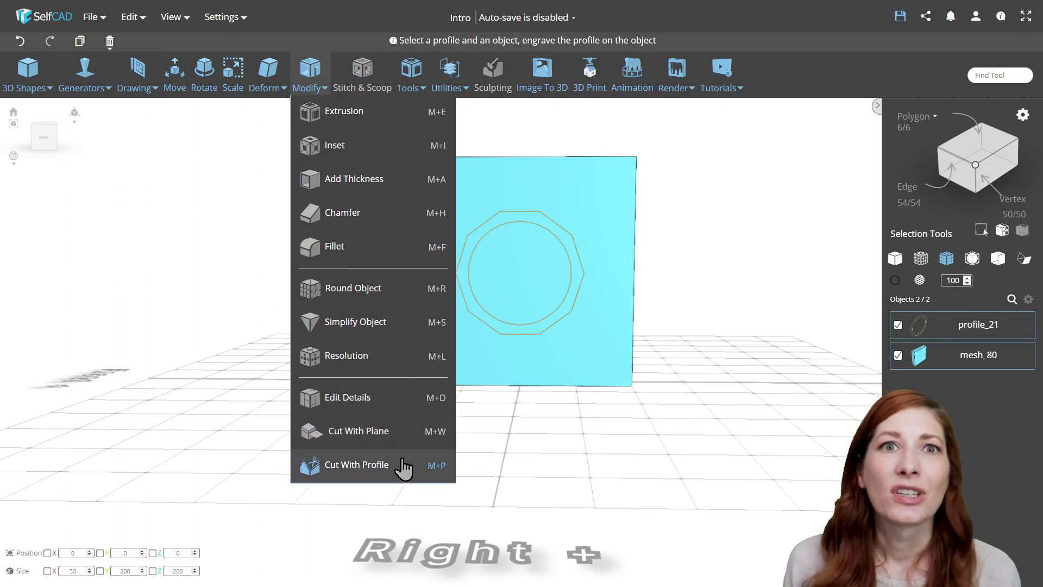
click(402, 466)
drag(501, 439, 495, 441)
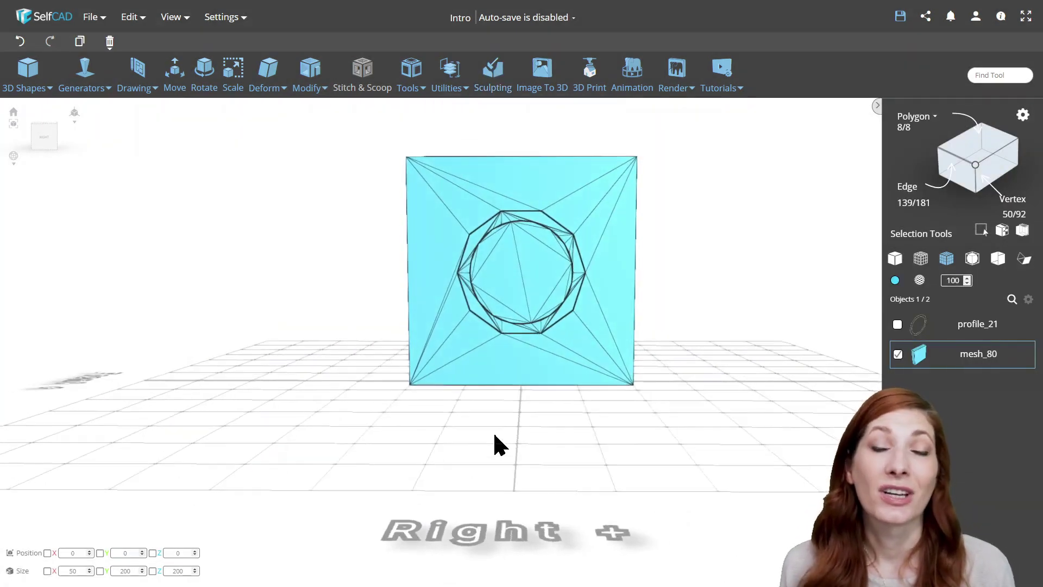